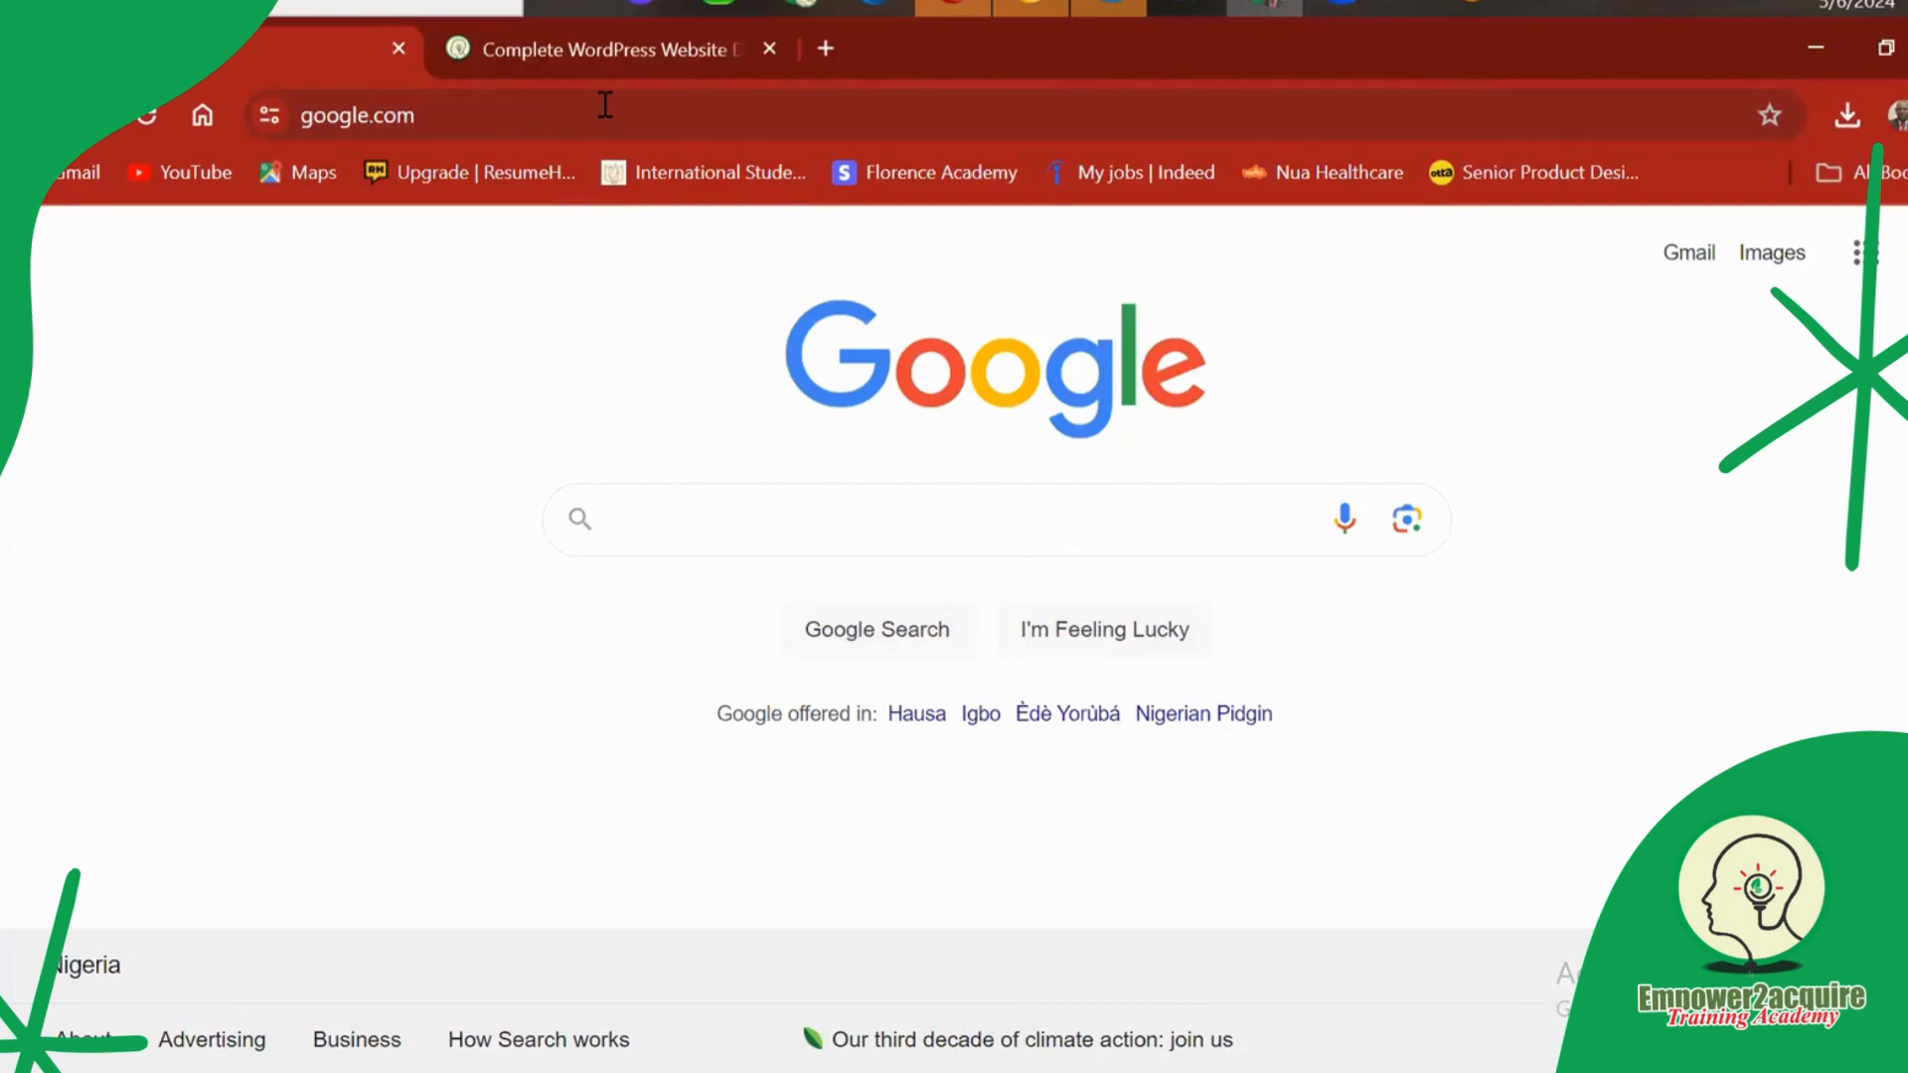
Go to laragon.org and open its download page at the available Laragon editions.
{"action": "left_click", "coordinate": [606, 104]}
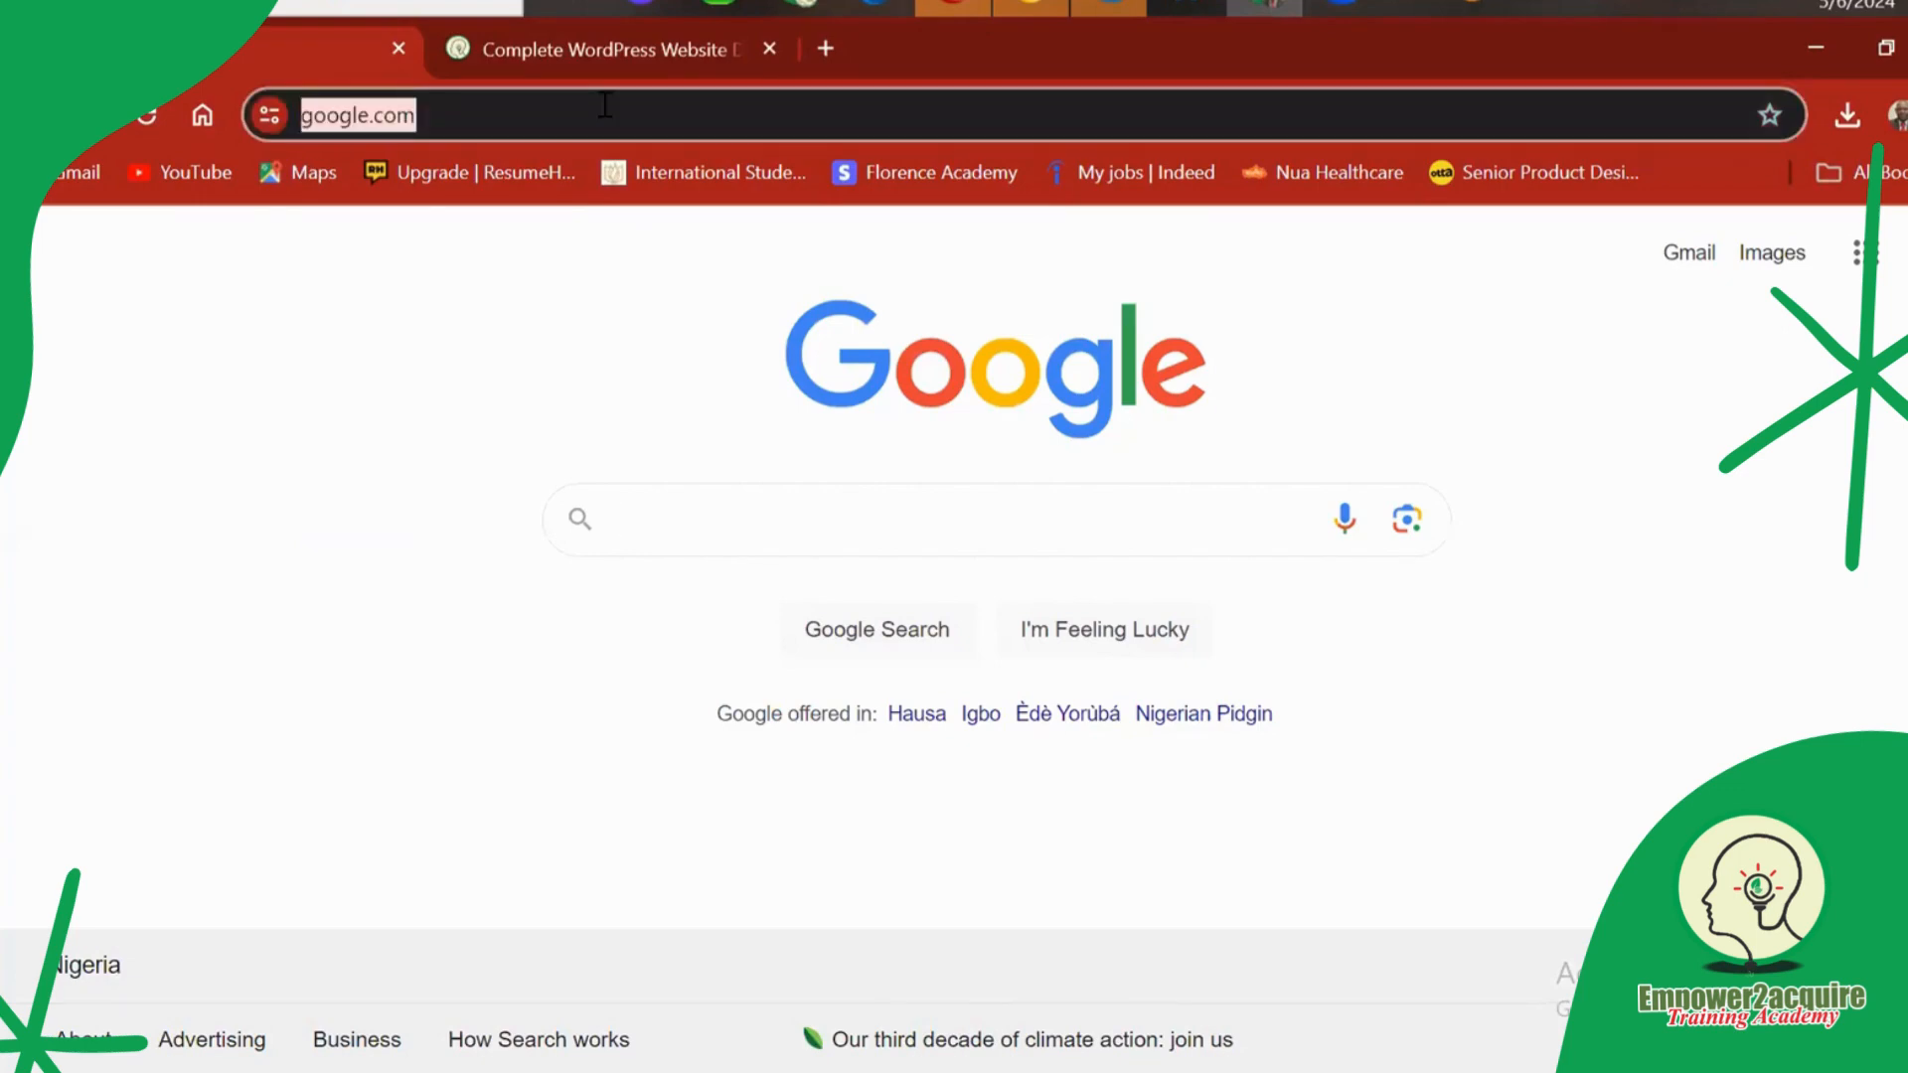
{"action": "type", "text": "larag"}
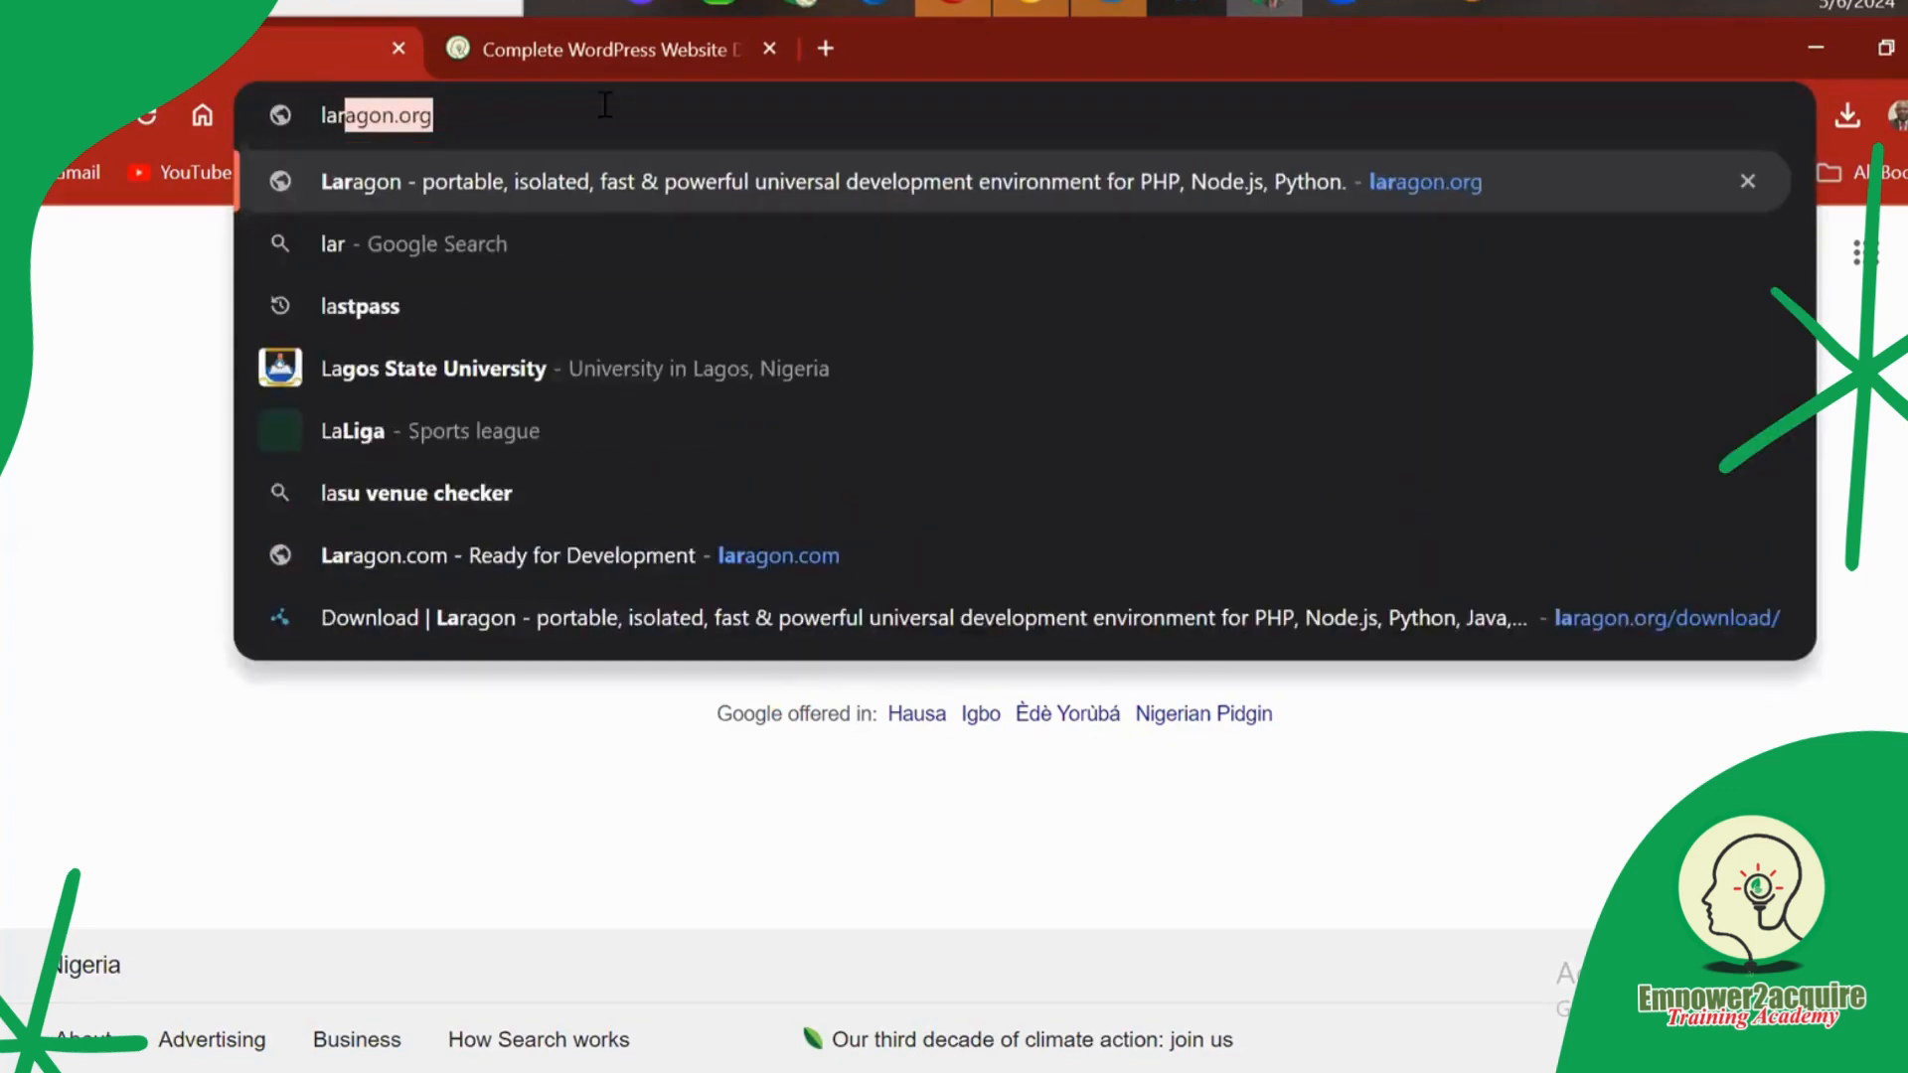
{"action": "type", "text": "on"}
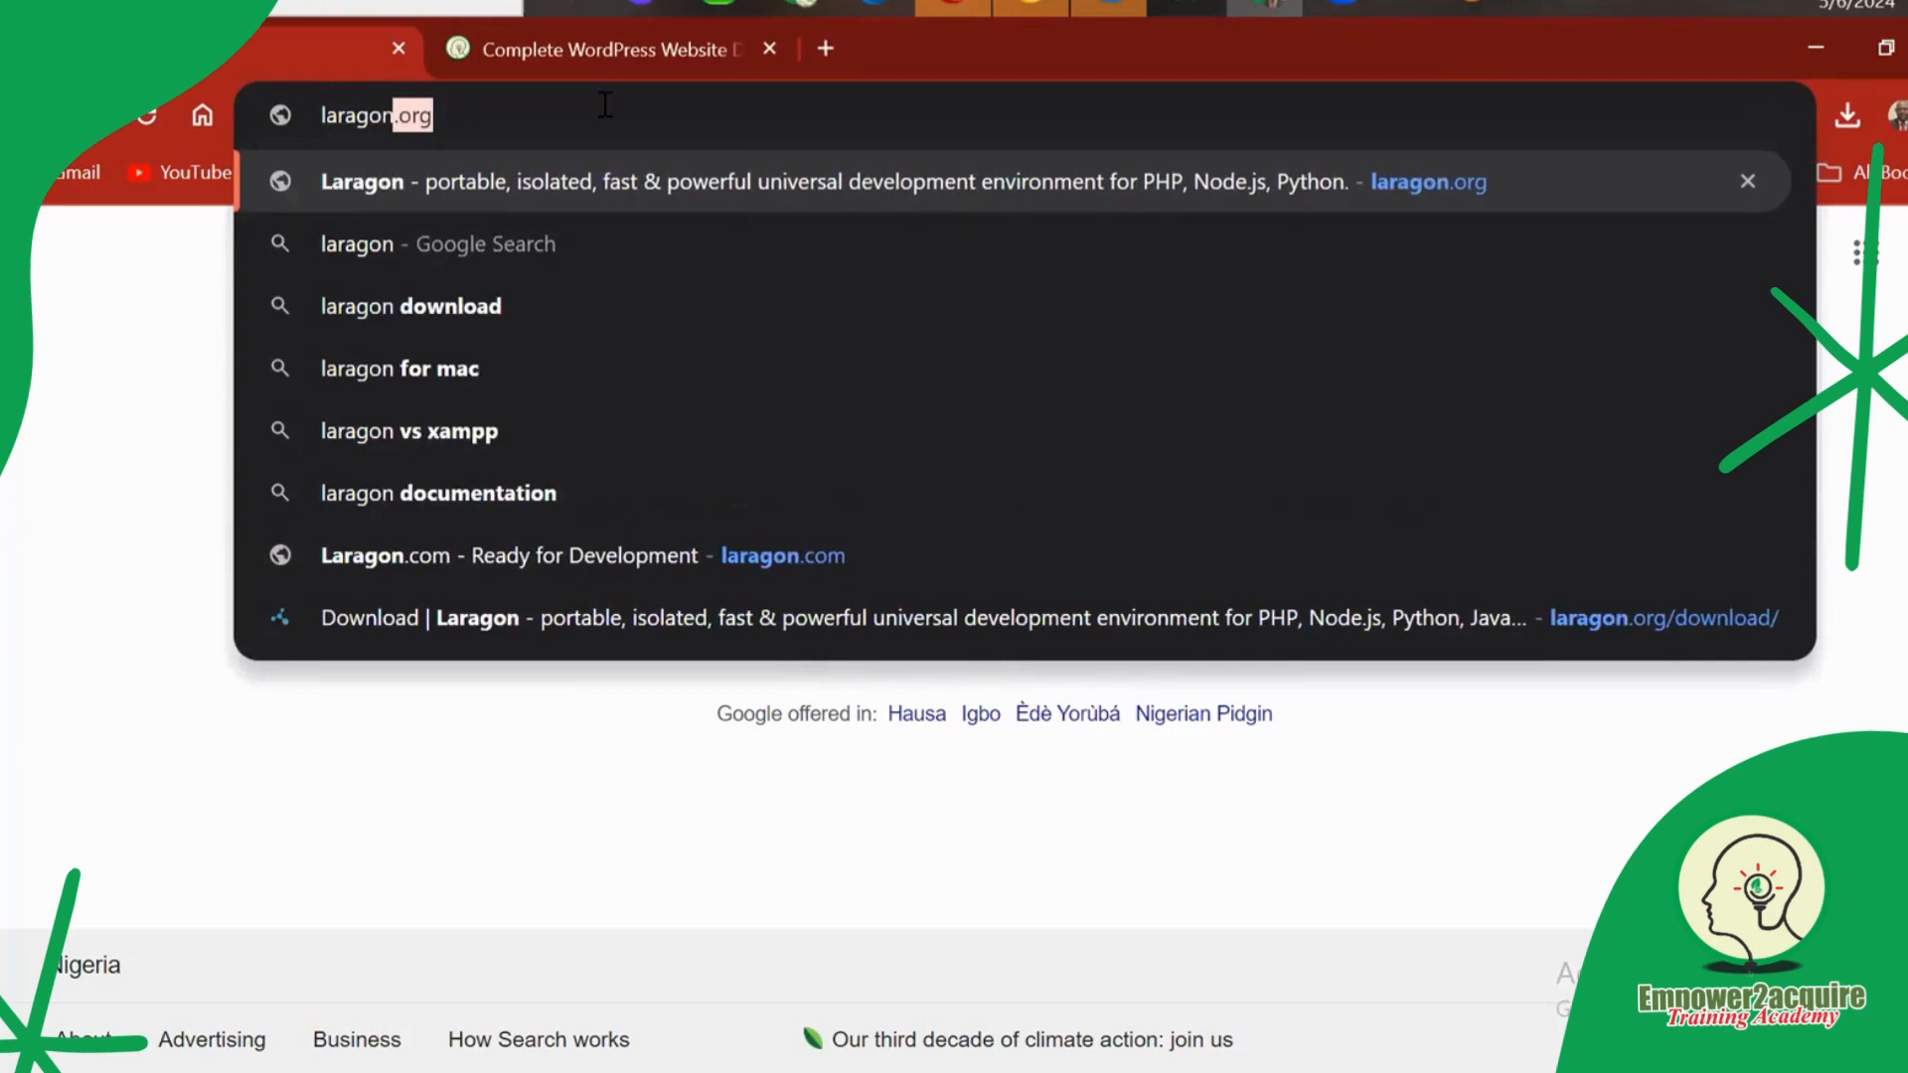
{"action": "type", "text": ".org"}
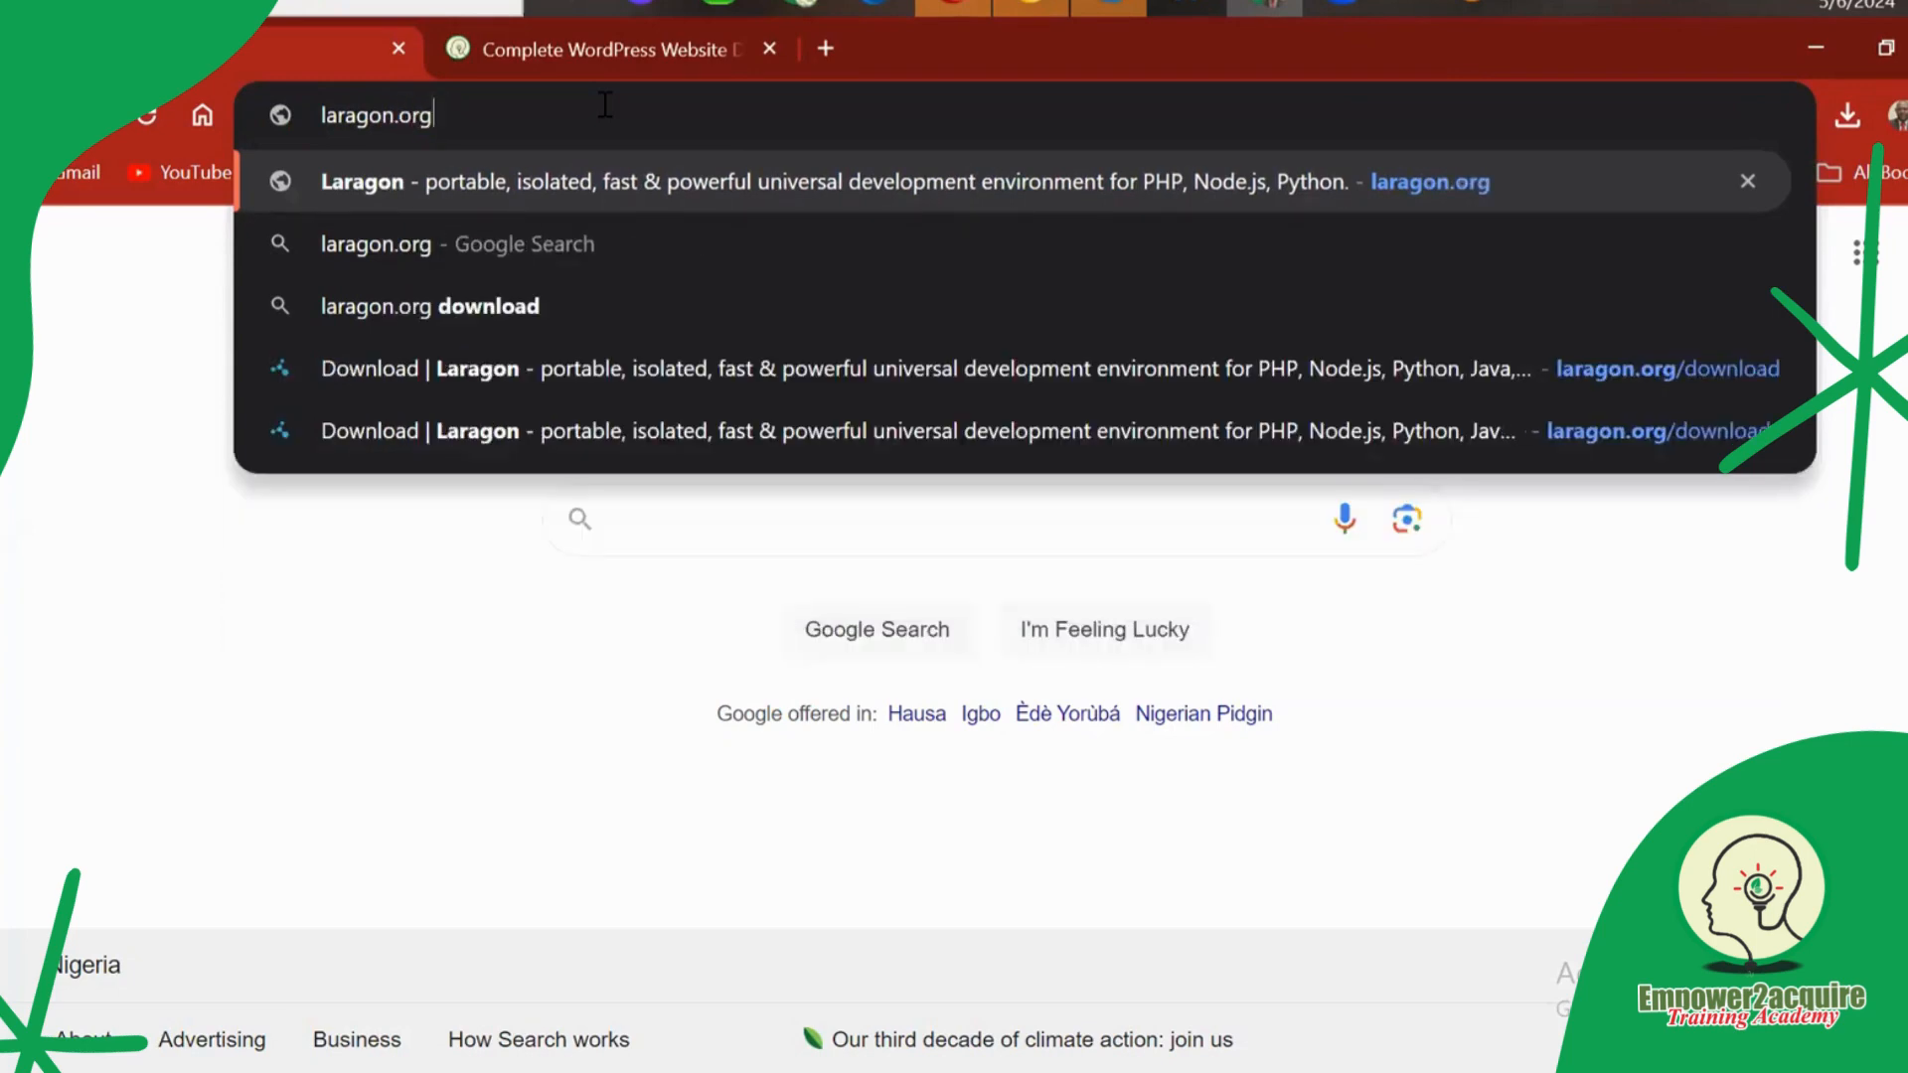
{"action": "key", "text": "Return"}
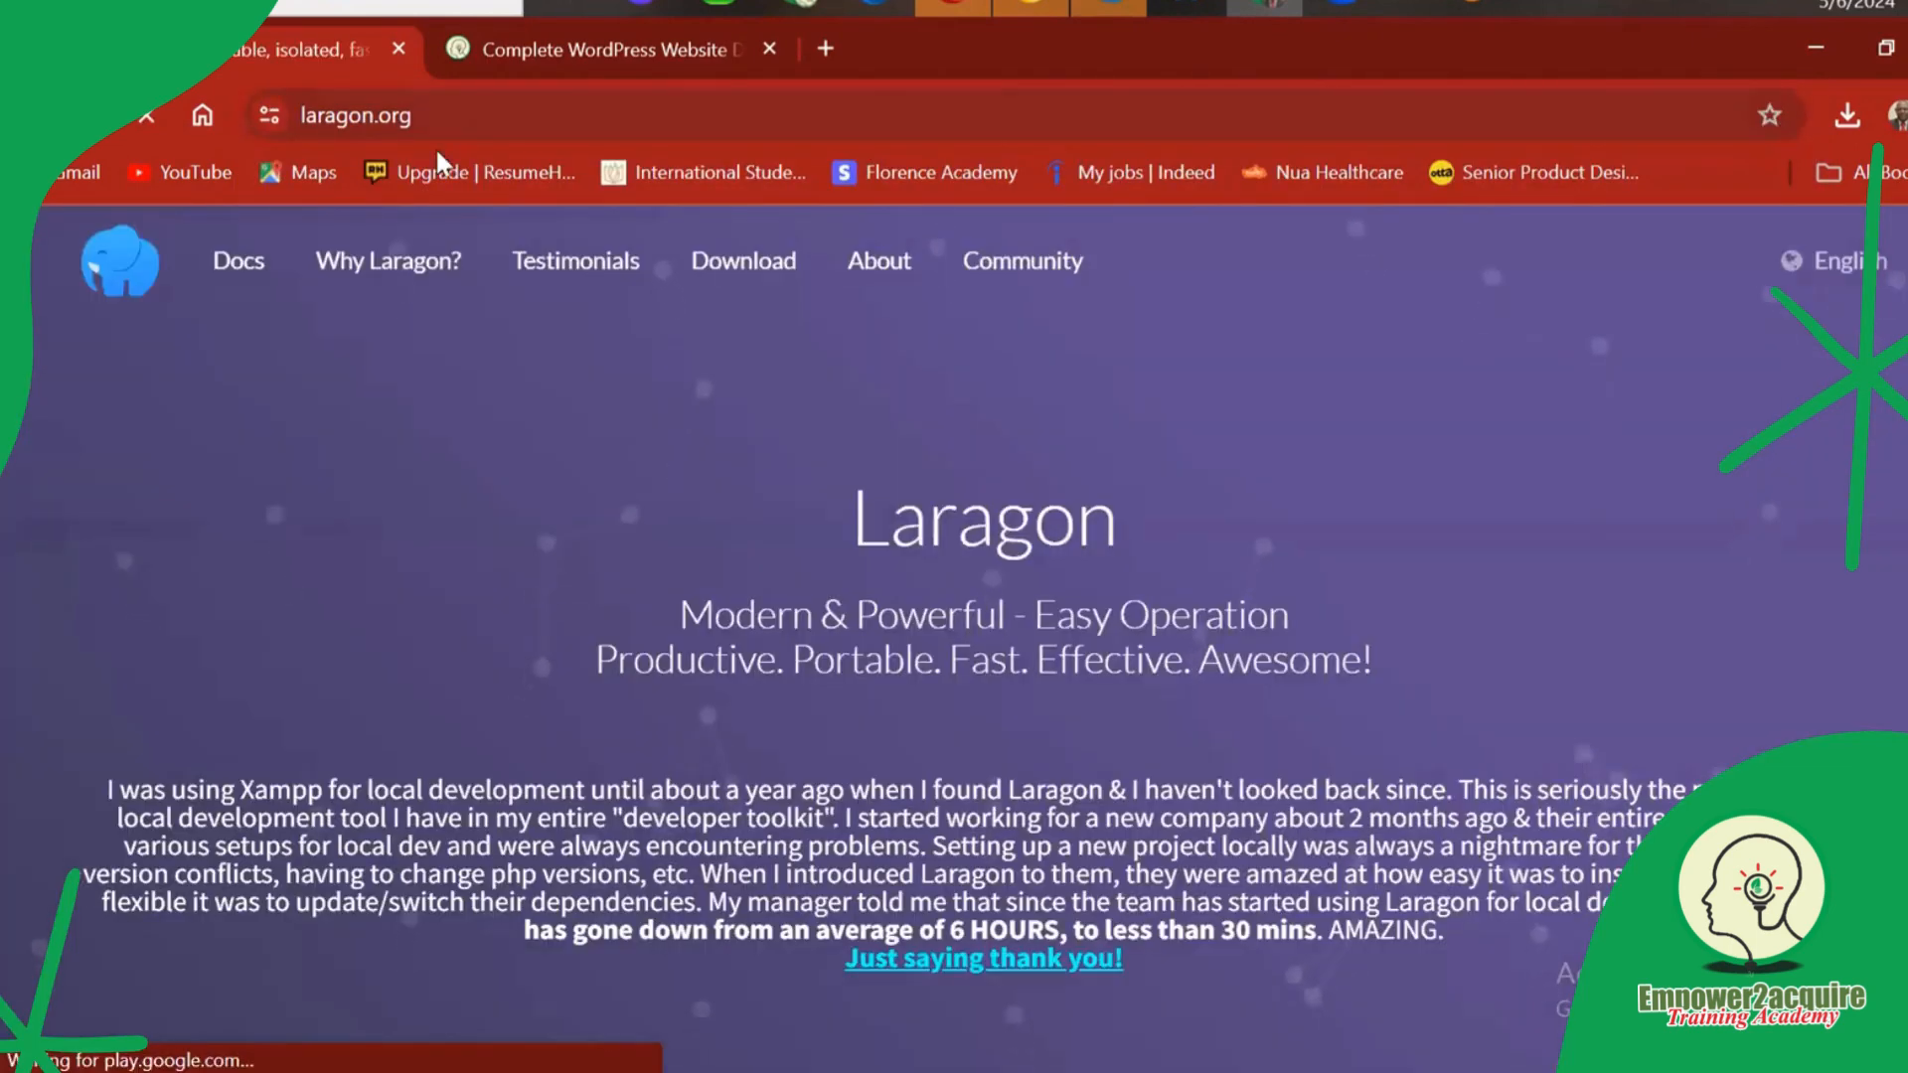
{"action": "left_click", "coordinate": [747, 279]}
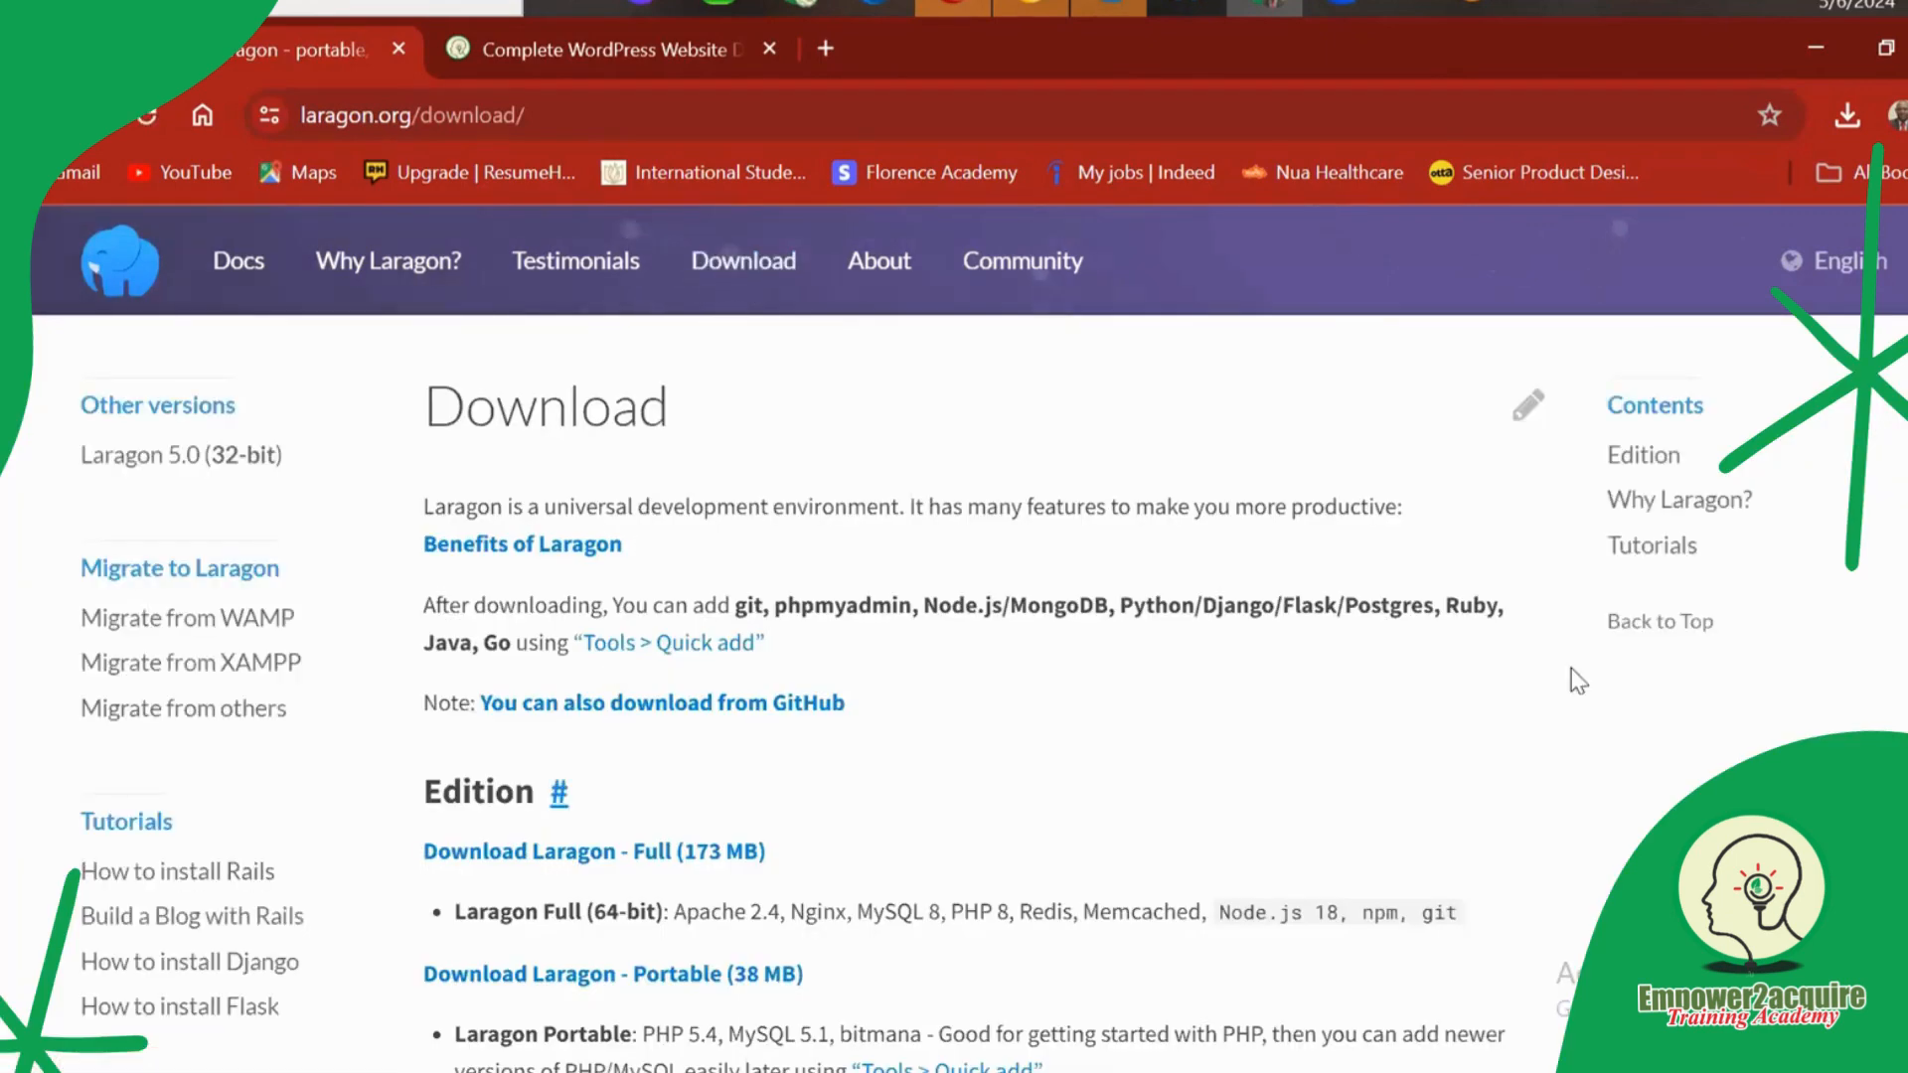
{"action": "scroll", "coordinate": [968, 636], "scroll_direction": "down", "scroll_amount": 2}
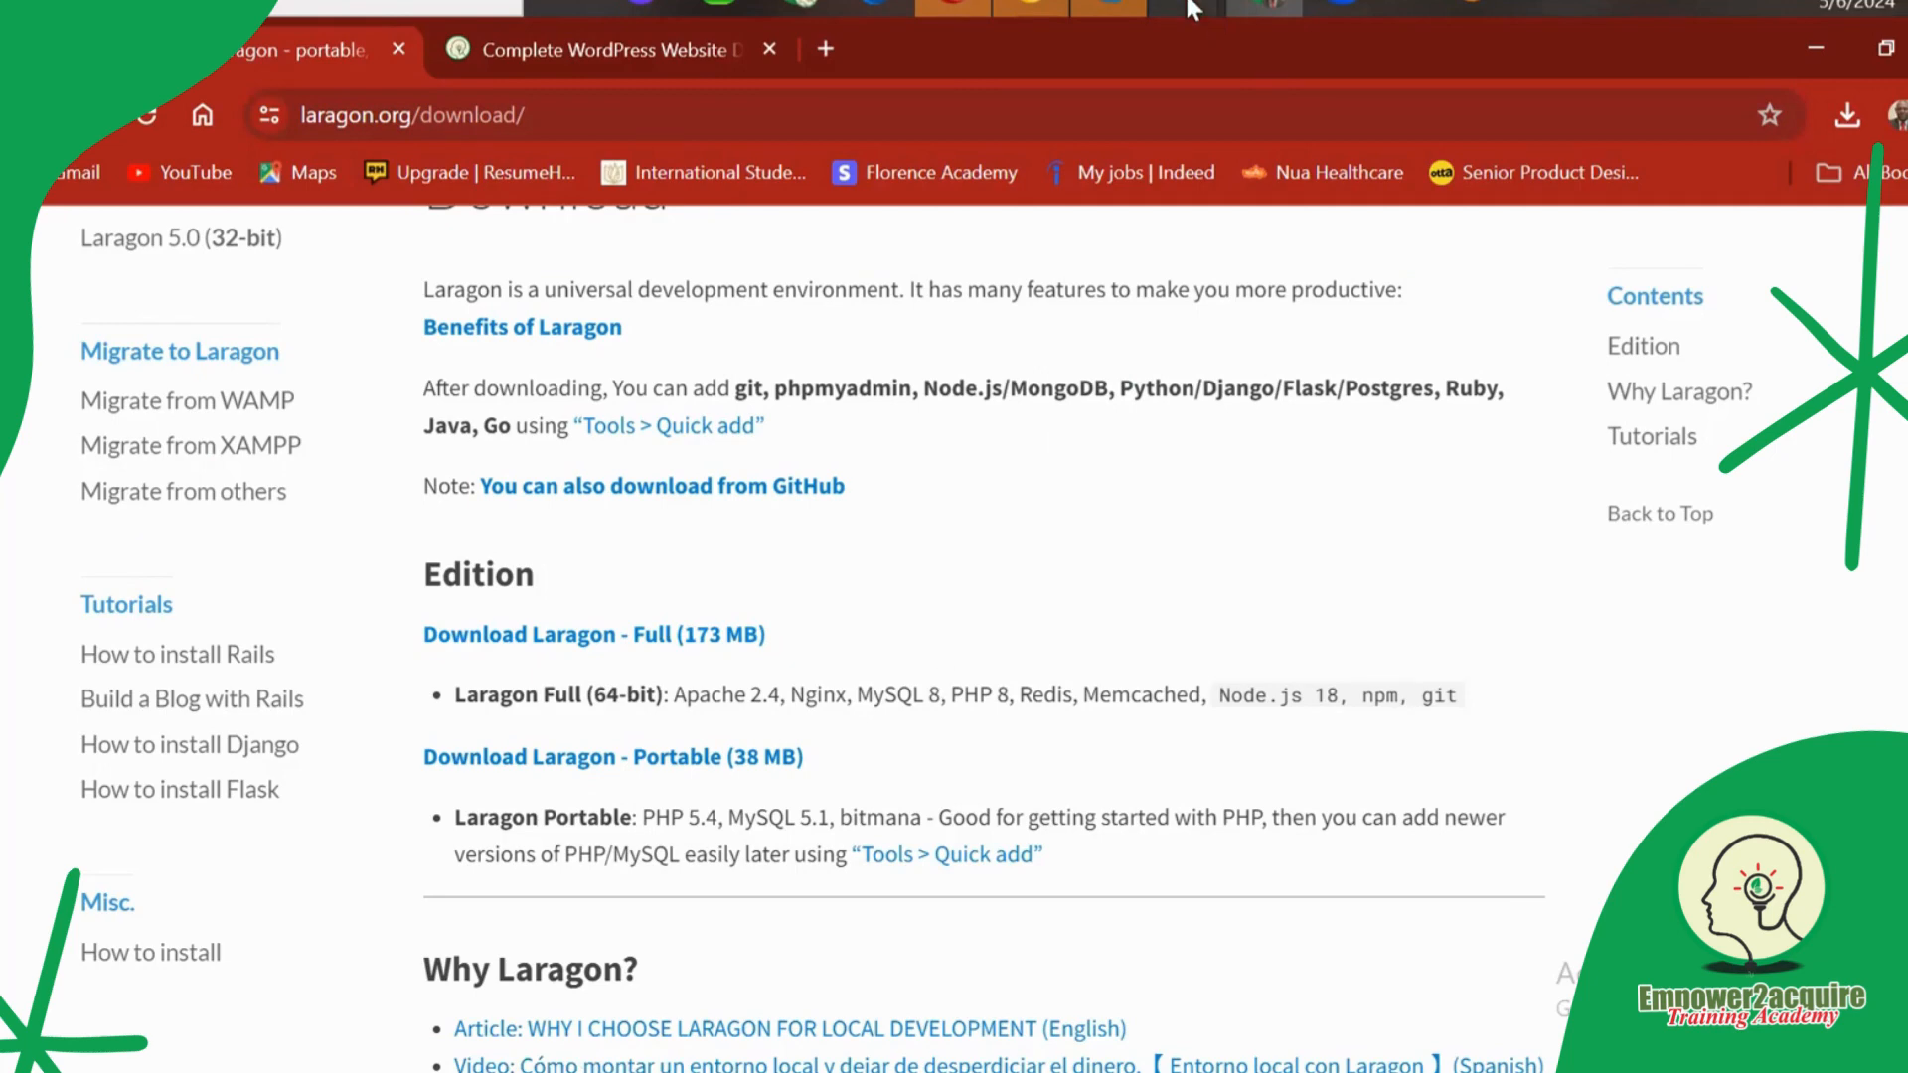
Switch to the Downloads folder in File Explorer and run the laragon-wamp (1) installer as administrator.
{"action": "mouse_move", "coordinate": [1192, 8]}
{"action": "left_click", "coordinate": [1298, 111]}
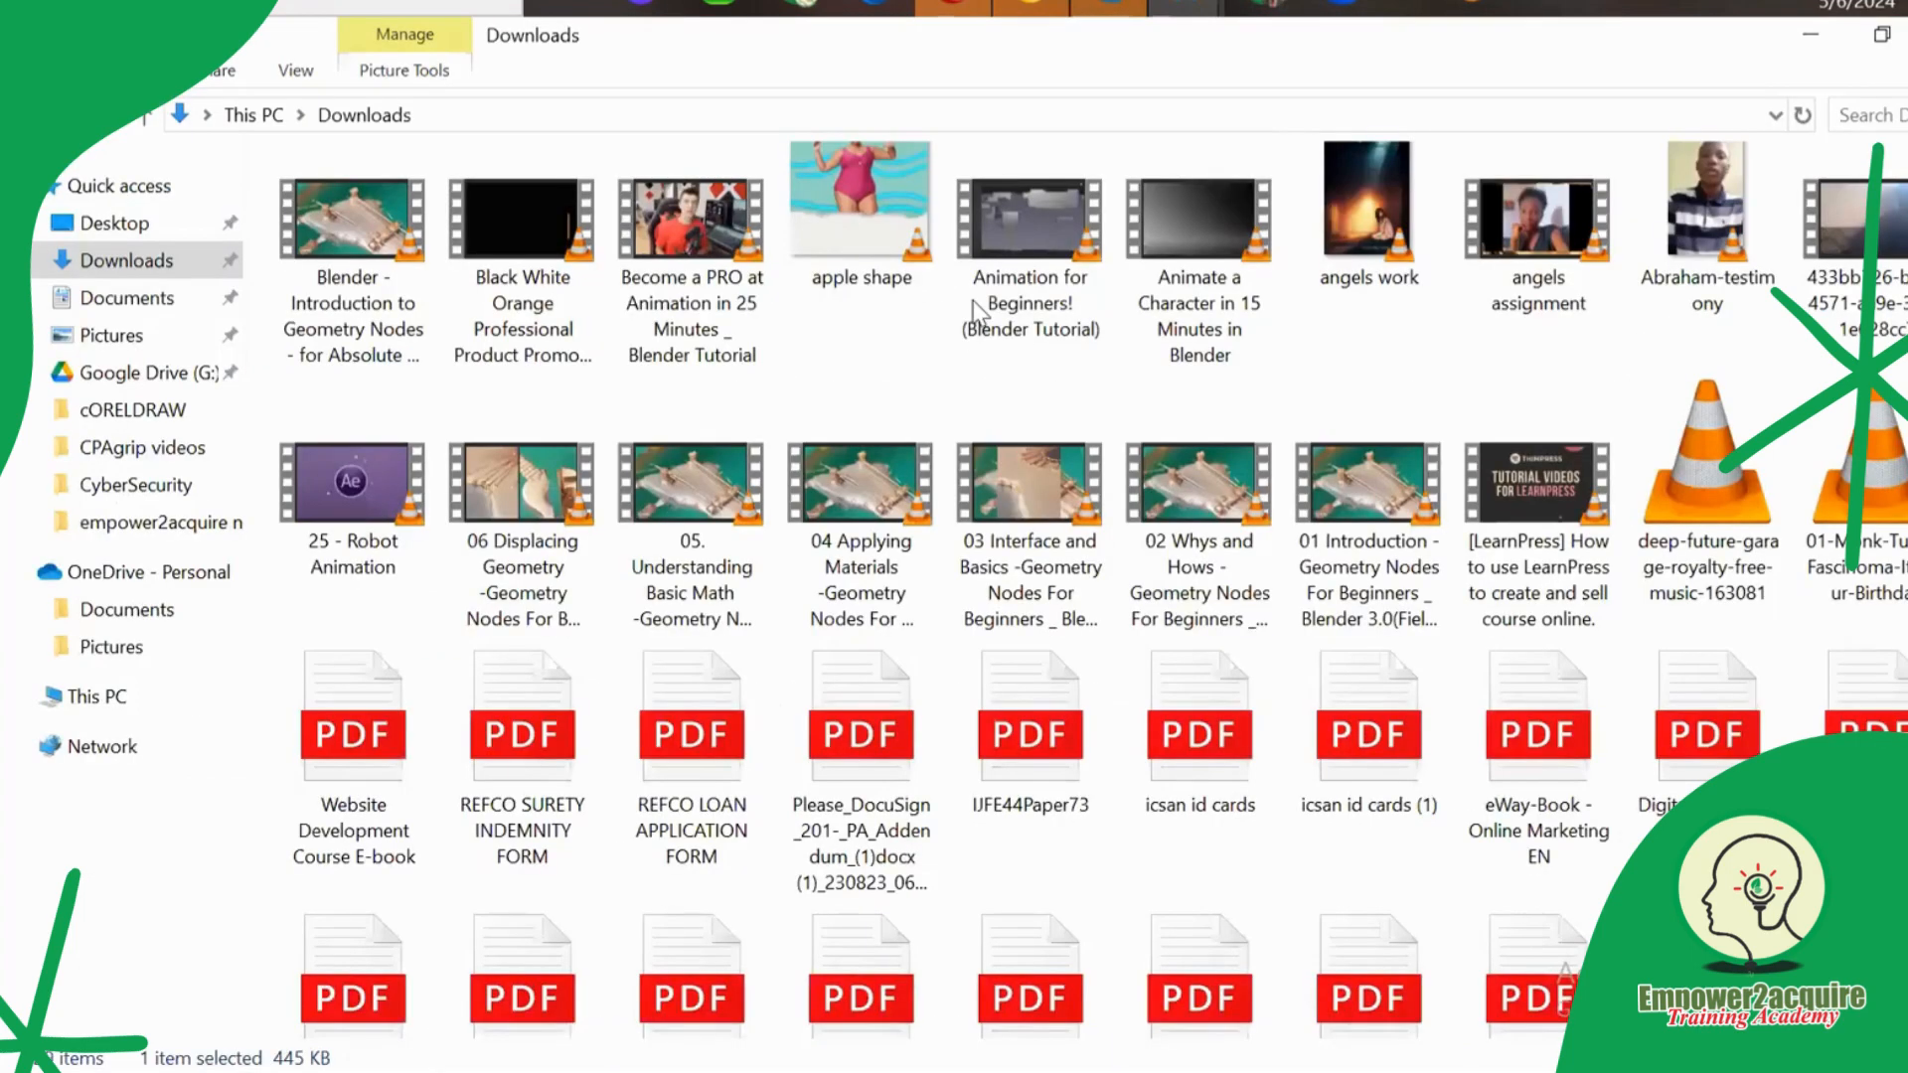
{"action": "scroll", "coordinate": [1679, 418], "scroll_direction": "down", "scroll_amount": 20}
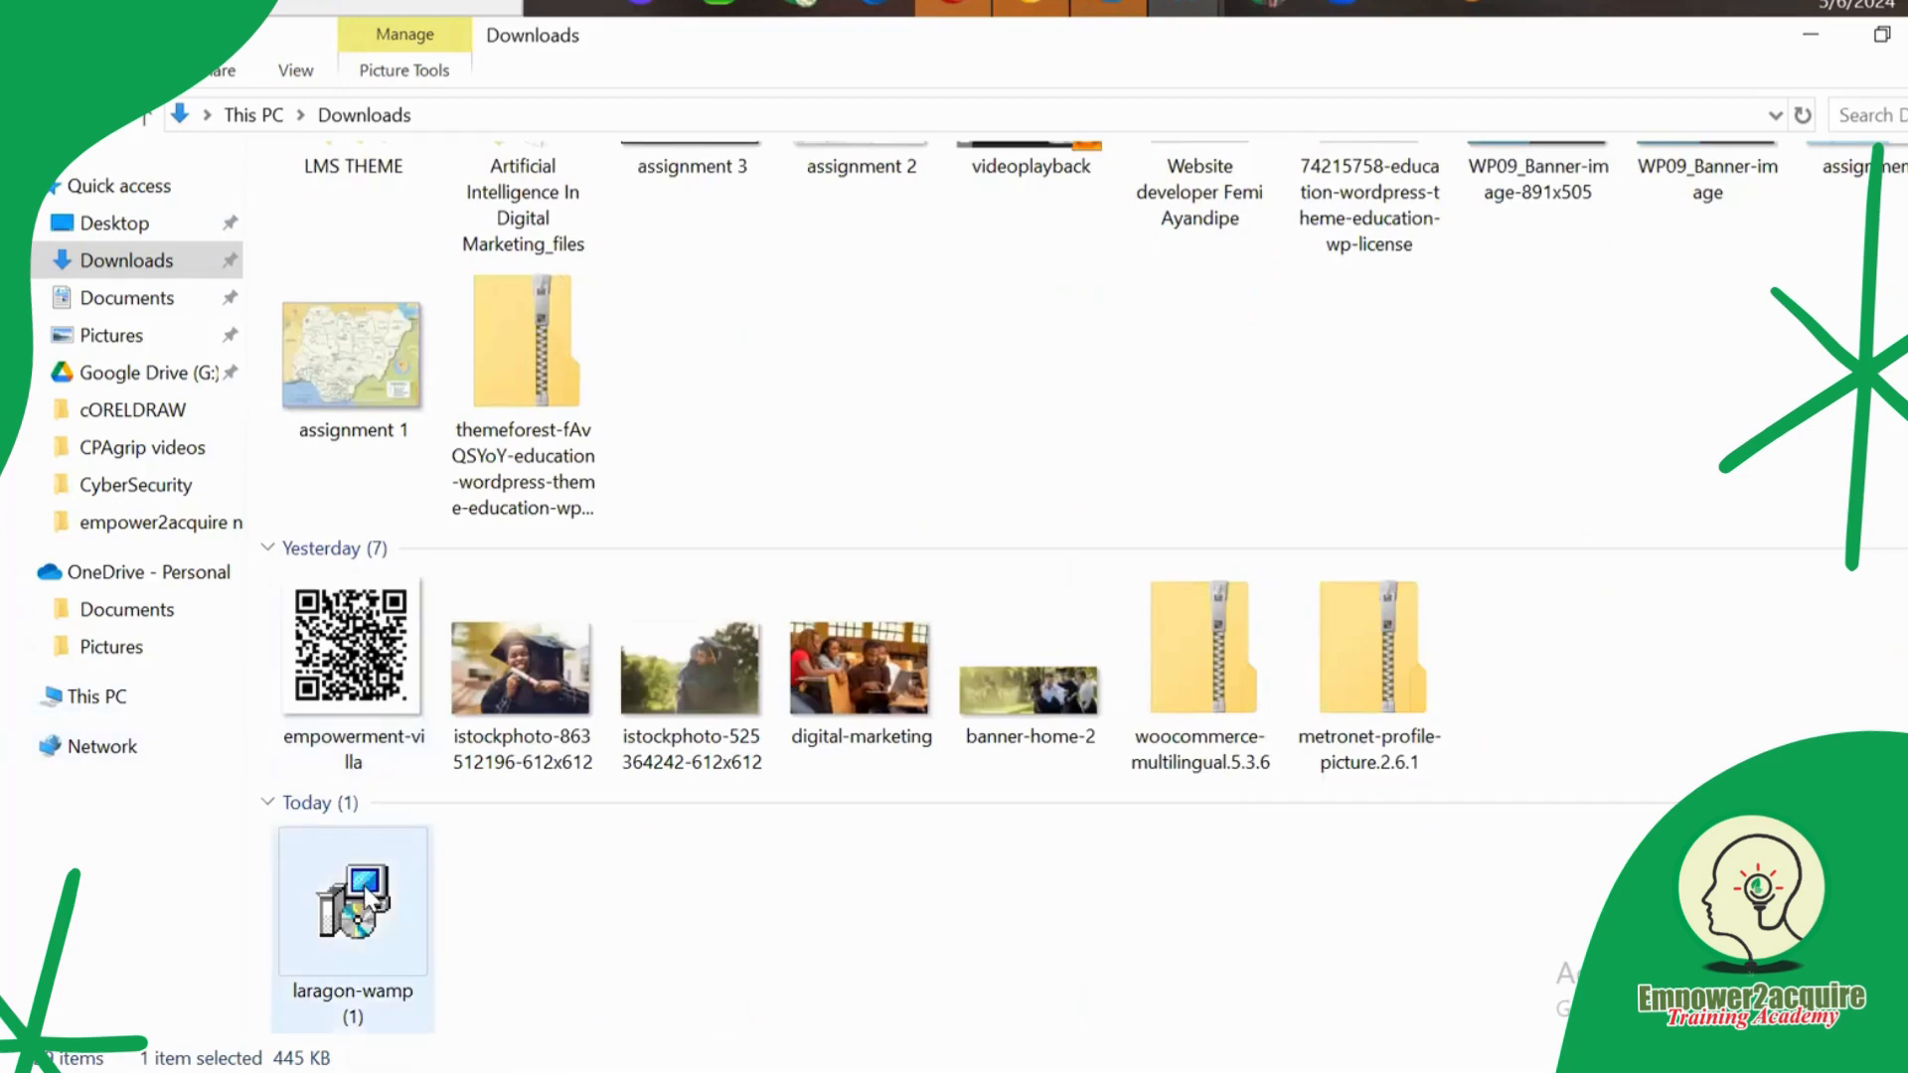
{"action": "left_click", "coordinate": [364, 885]}
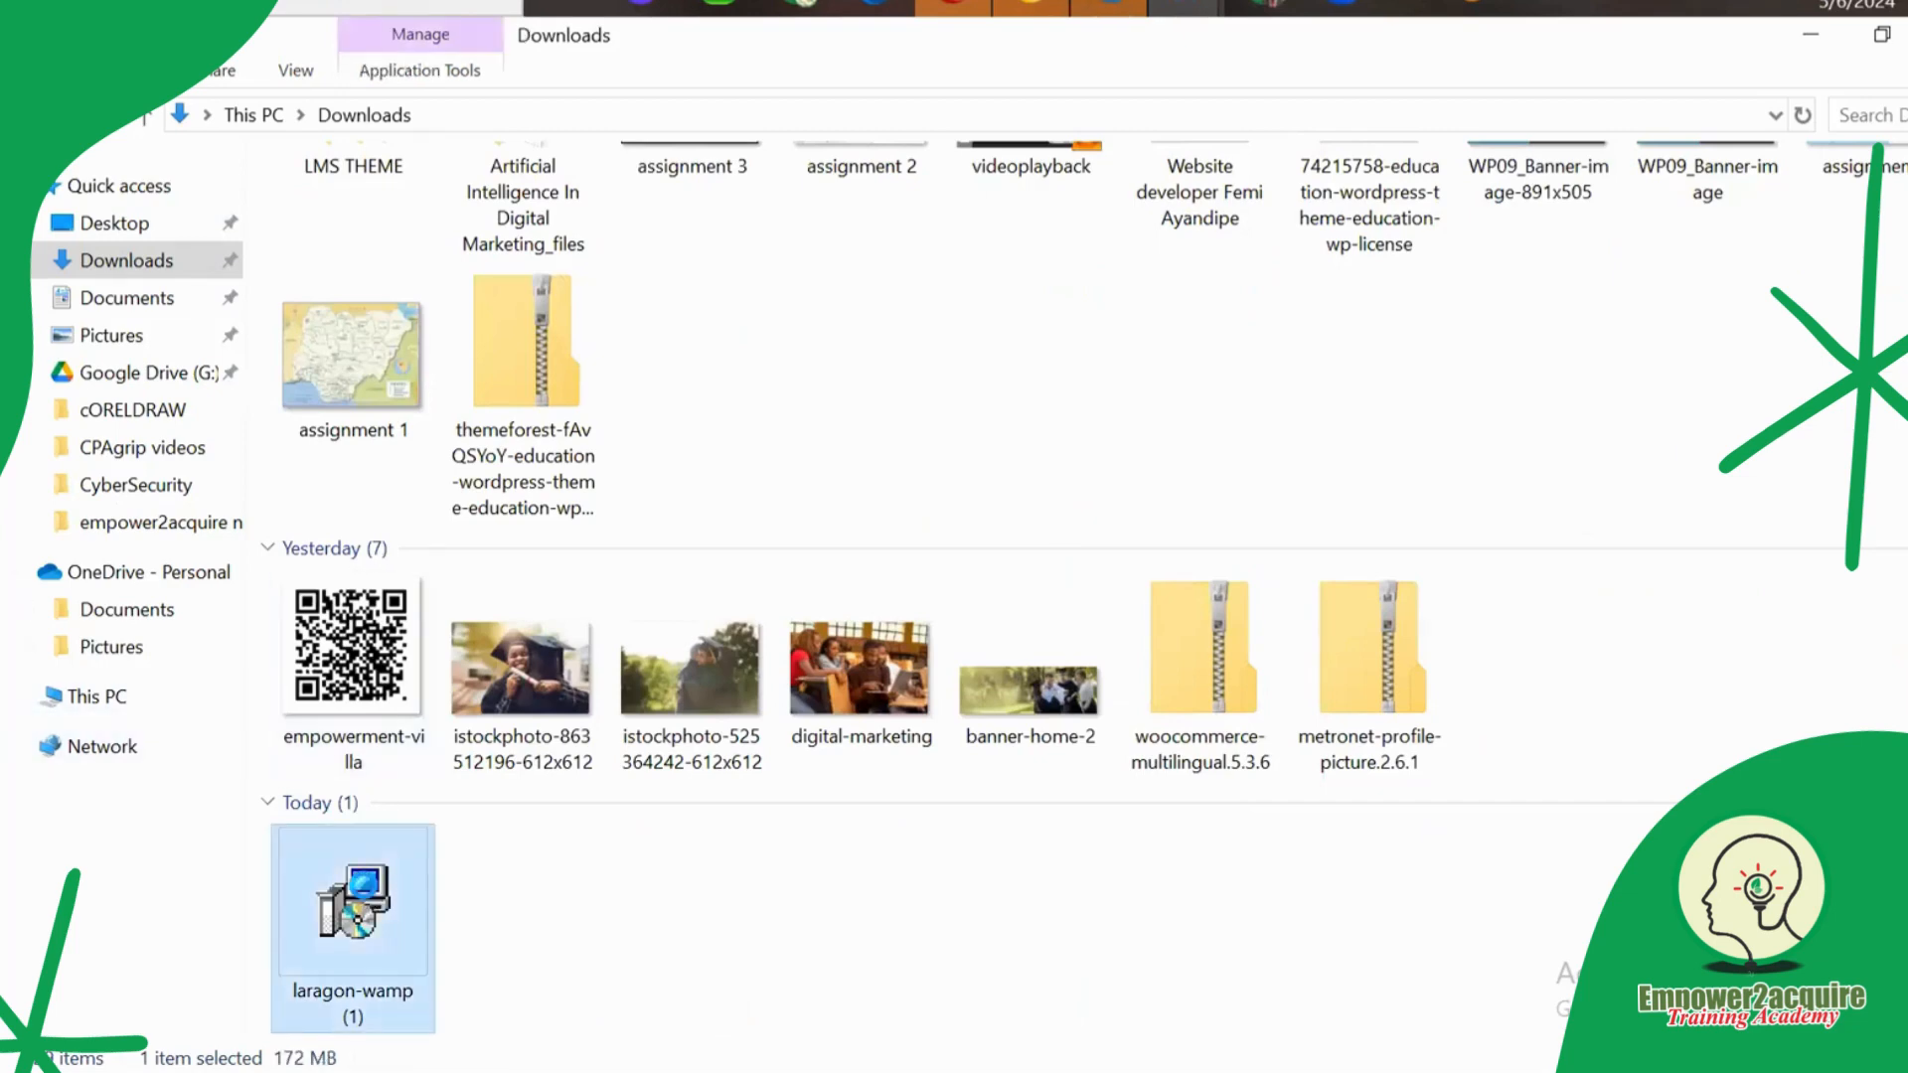
{"action": "right_click", "coordinate": [363, 886]}
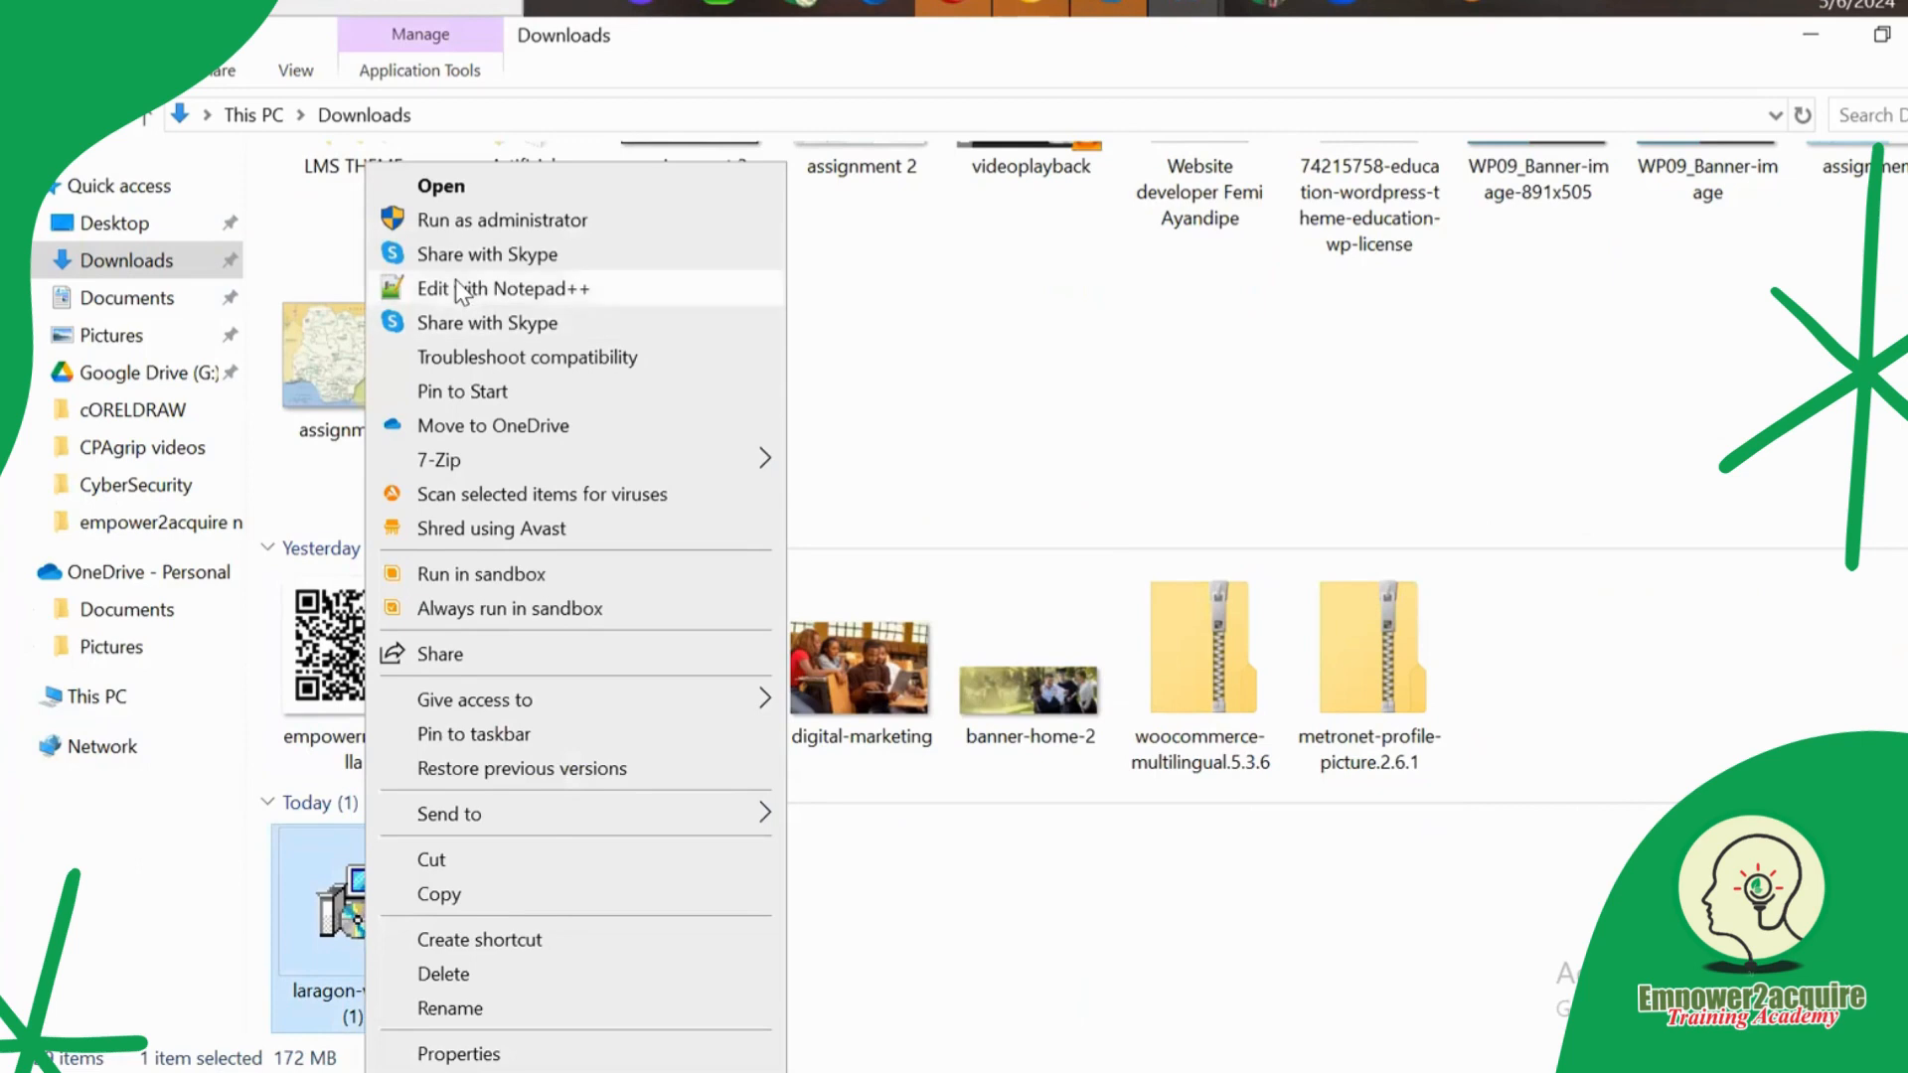
{"action": "left_click", "coordinate": [471, 220]}
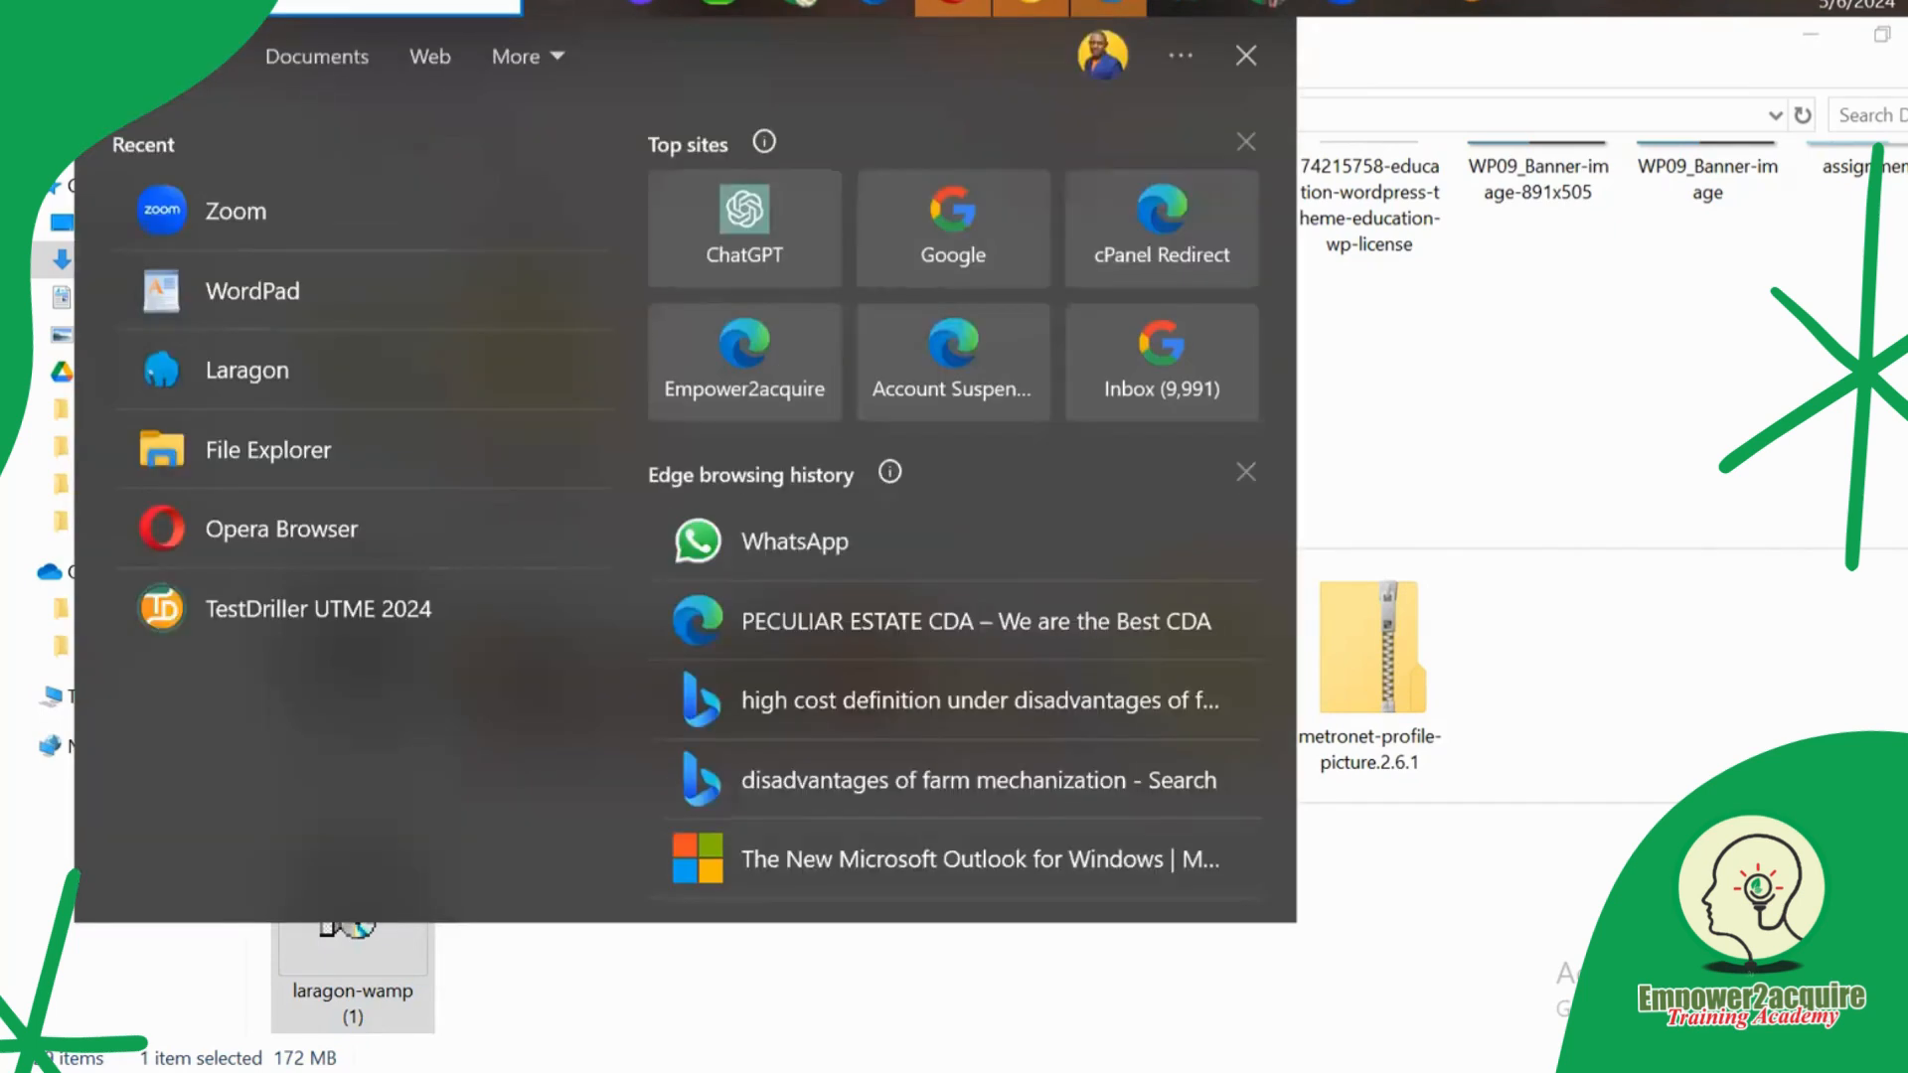
Launch the installed Laragon app and start all of its services.
{"action": "type", "text": "lar"}
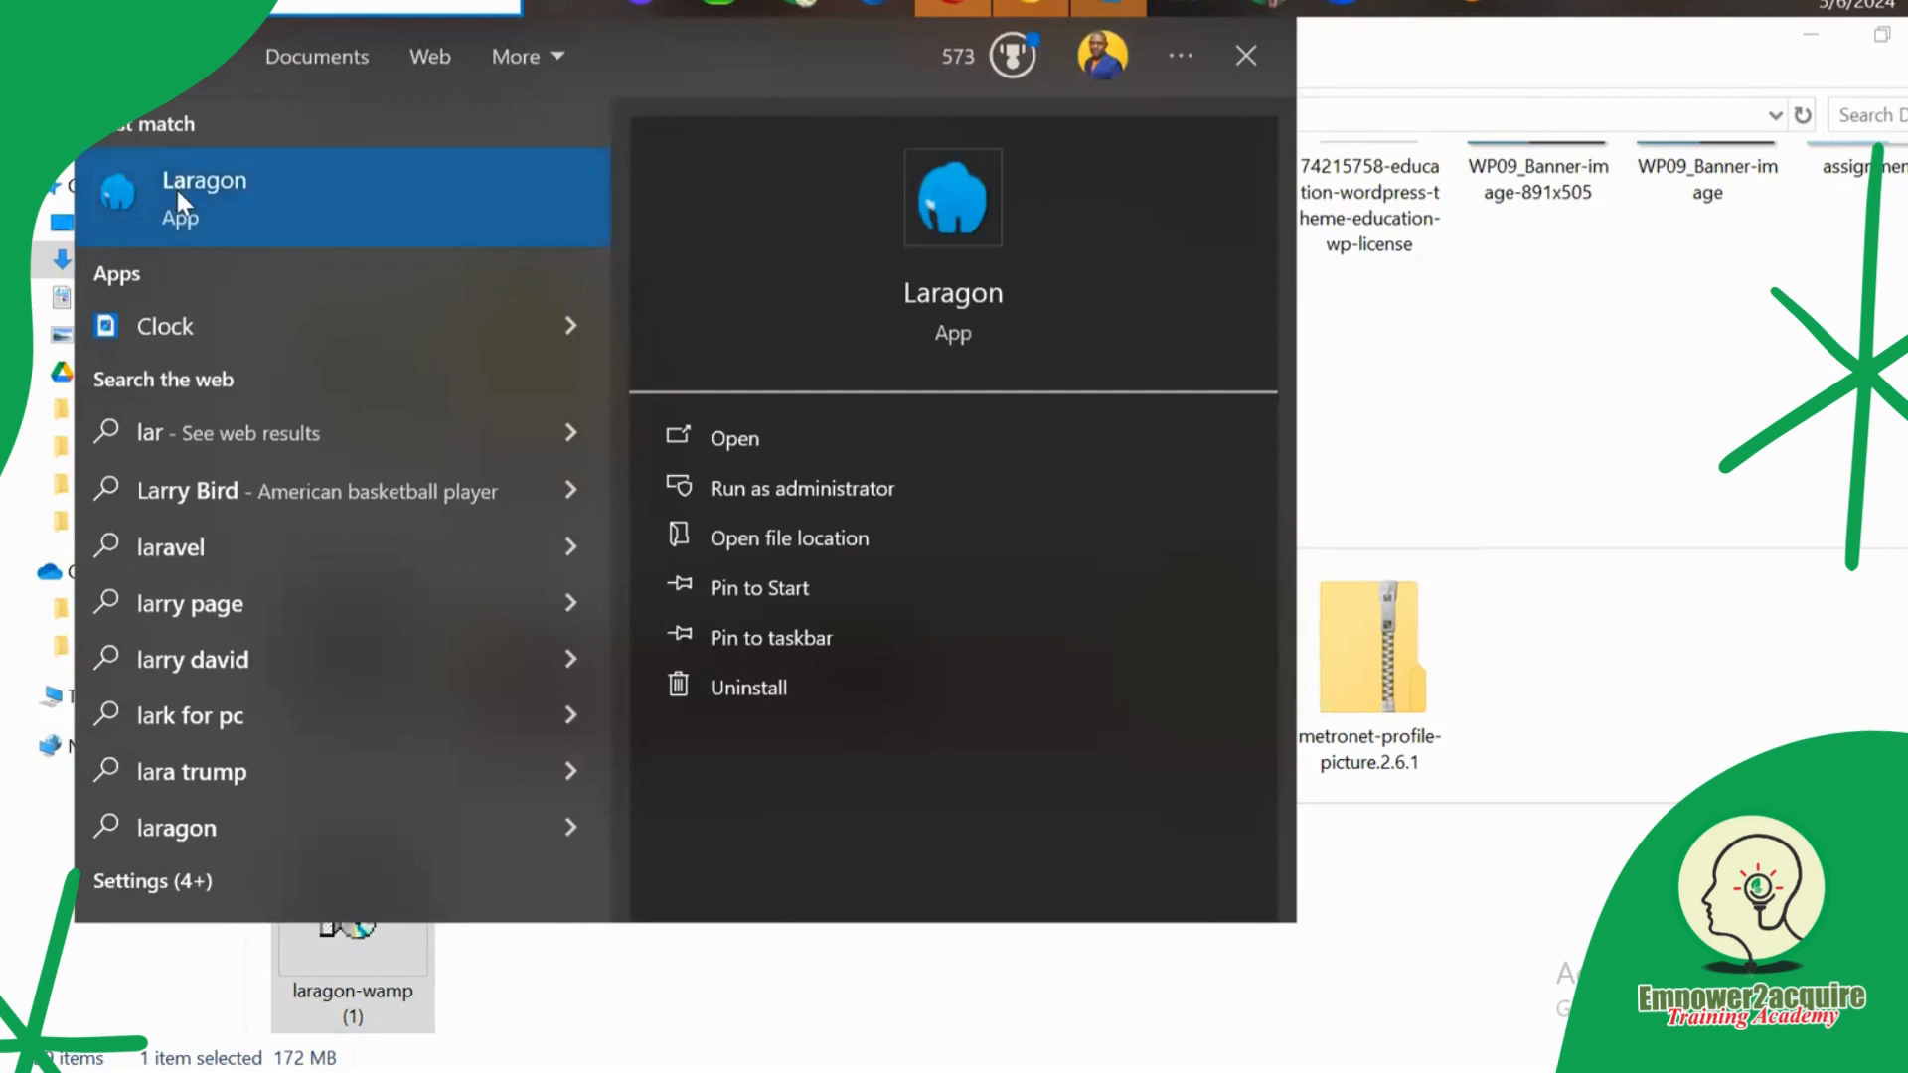
{"action": "left_click", "coordinate": [175, 187]}
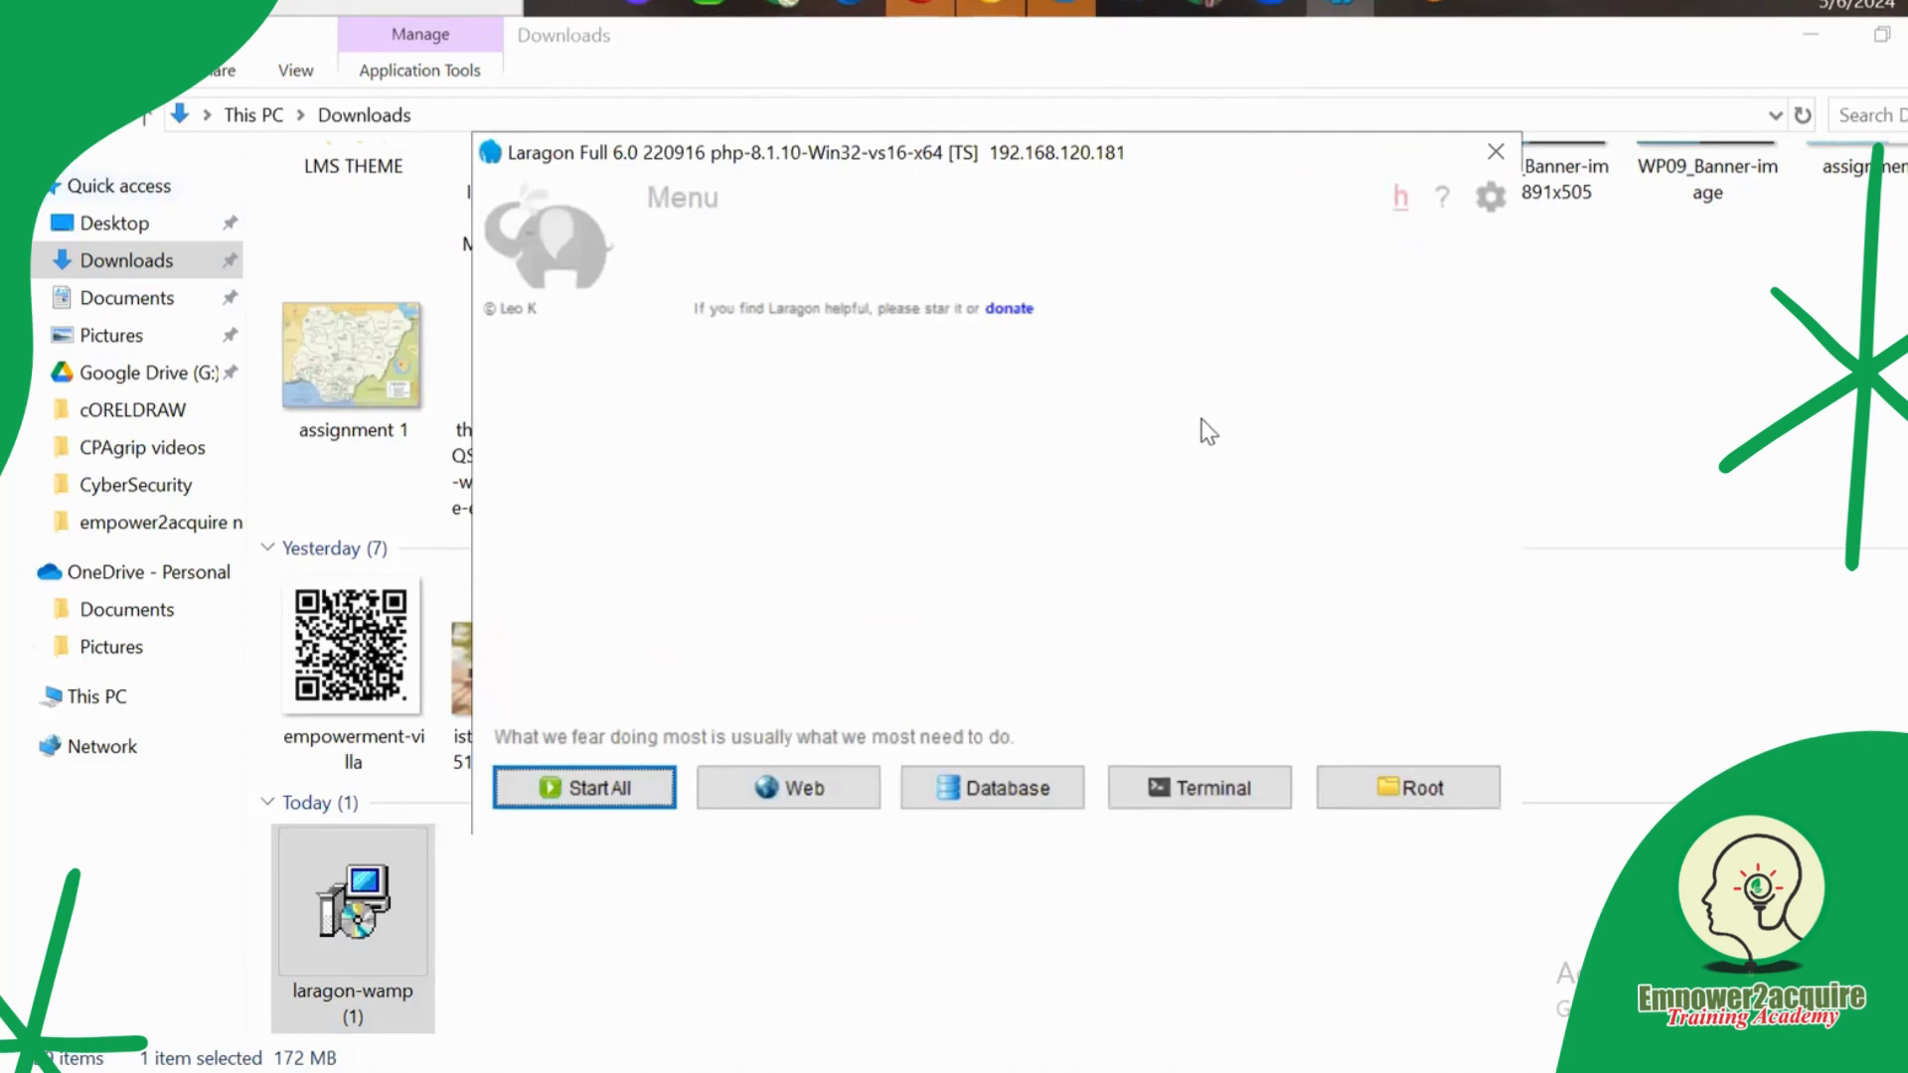
{"action": "left_click", "coordinate": [597, 790]}
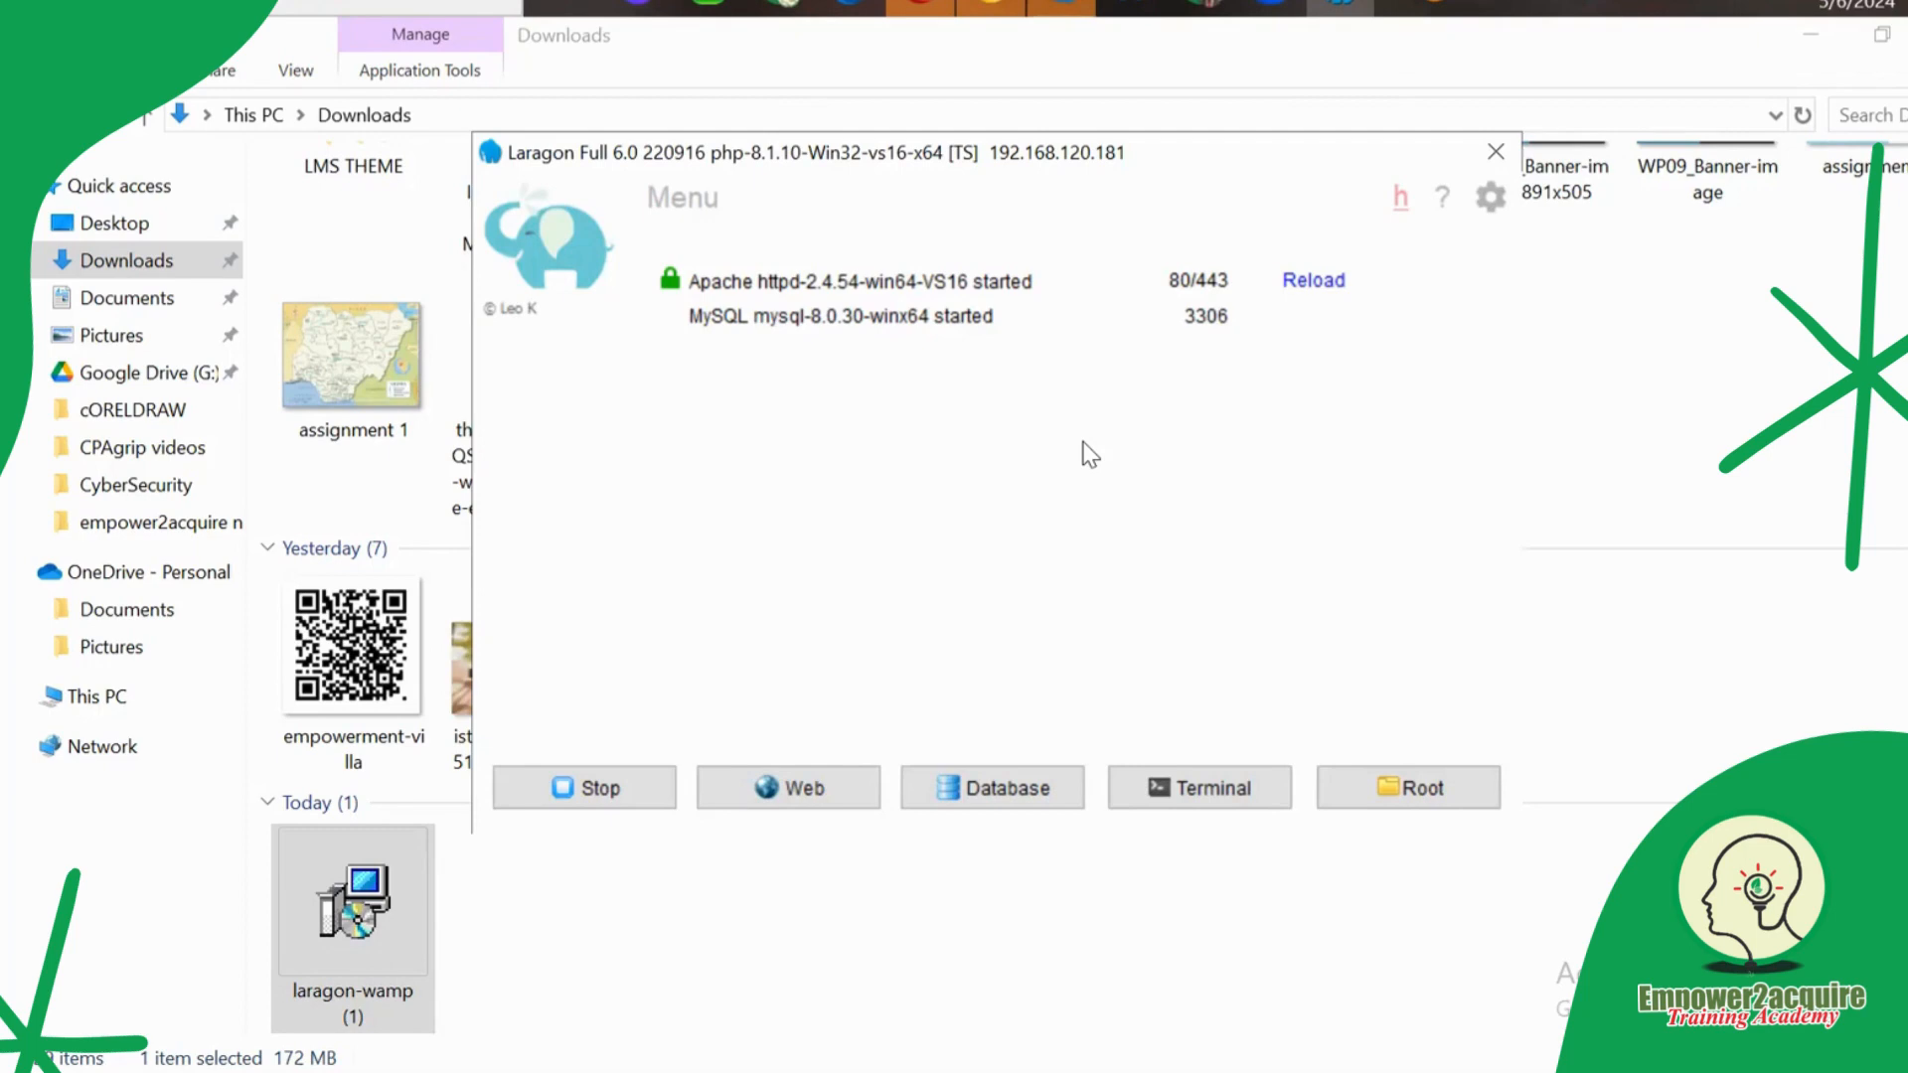
Create a WordPress quick app in Laragon with the project name "class".
{"action": "right_click", "coordinate": [1090, 454]}
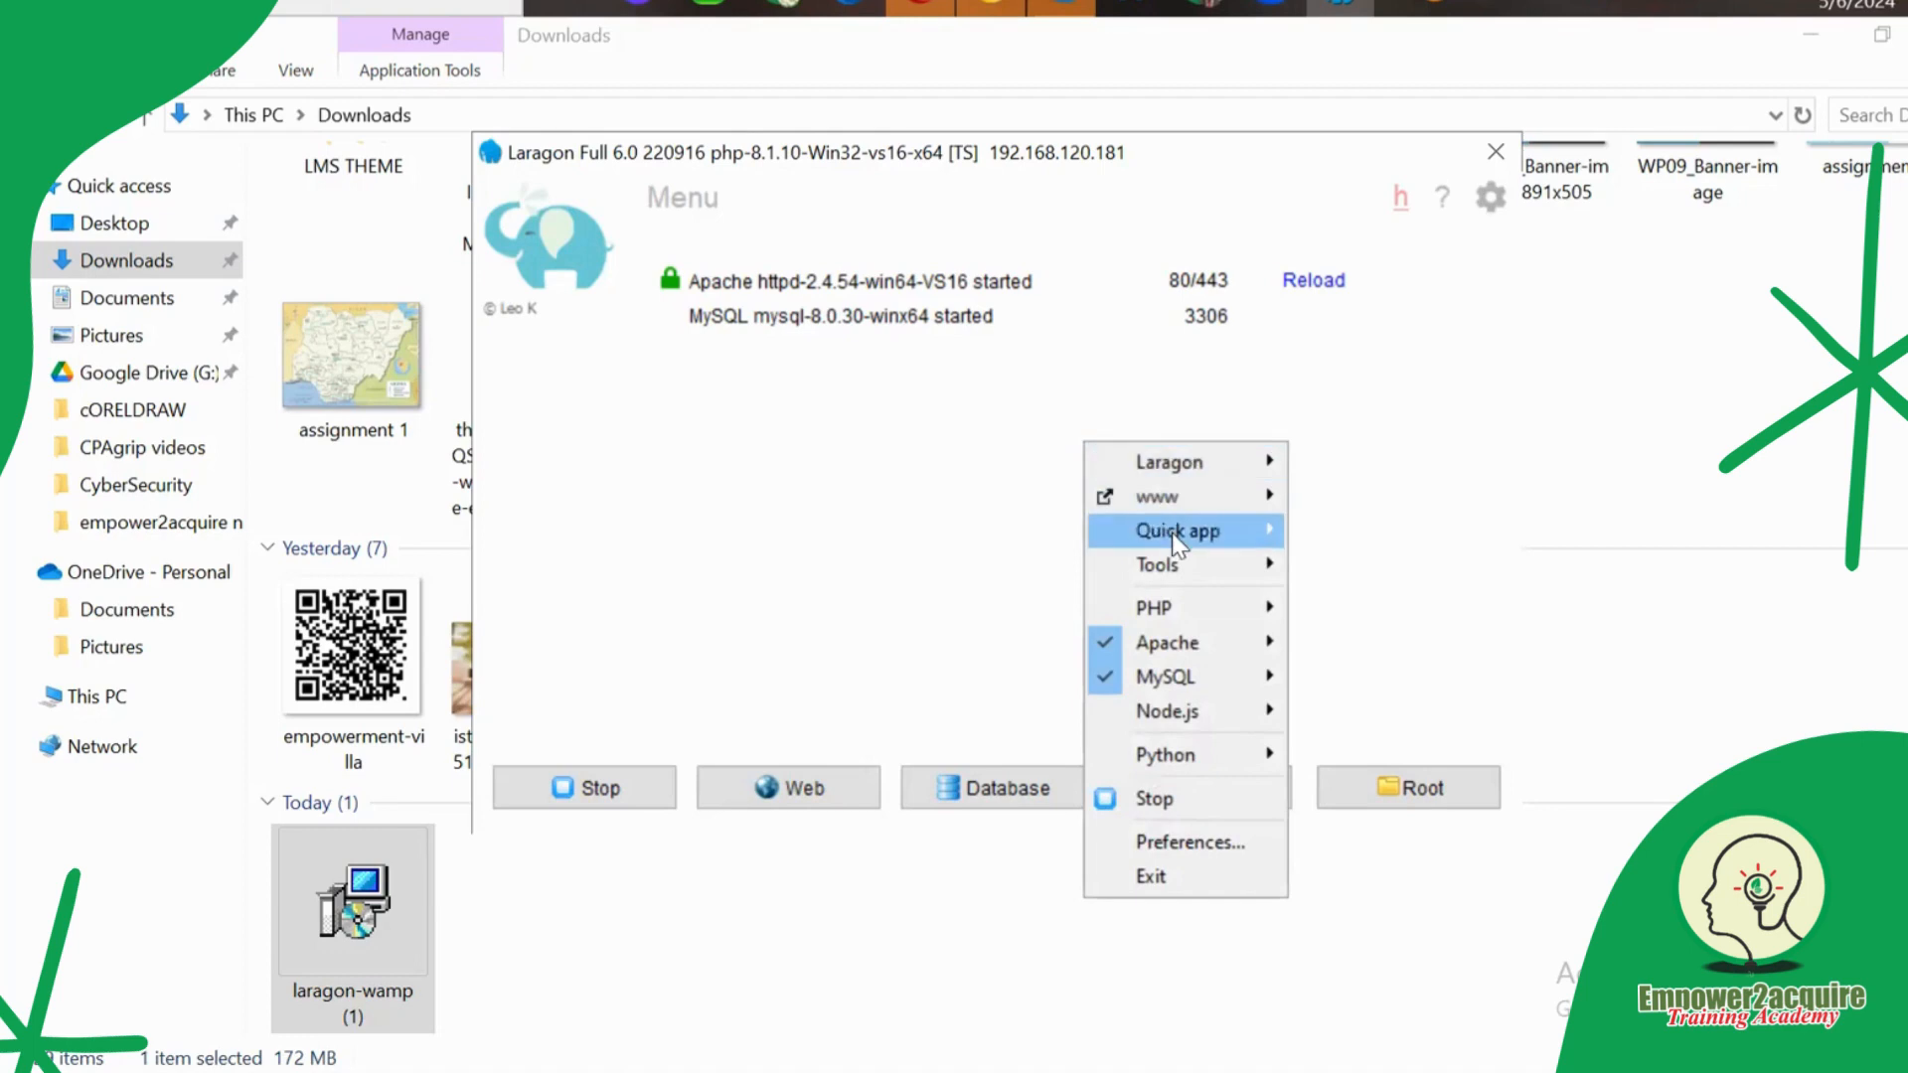
{"action": "mouse_move", "coordinate": [1176, 544]}
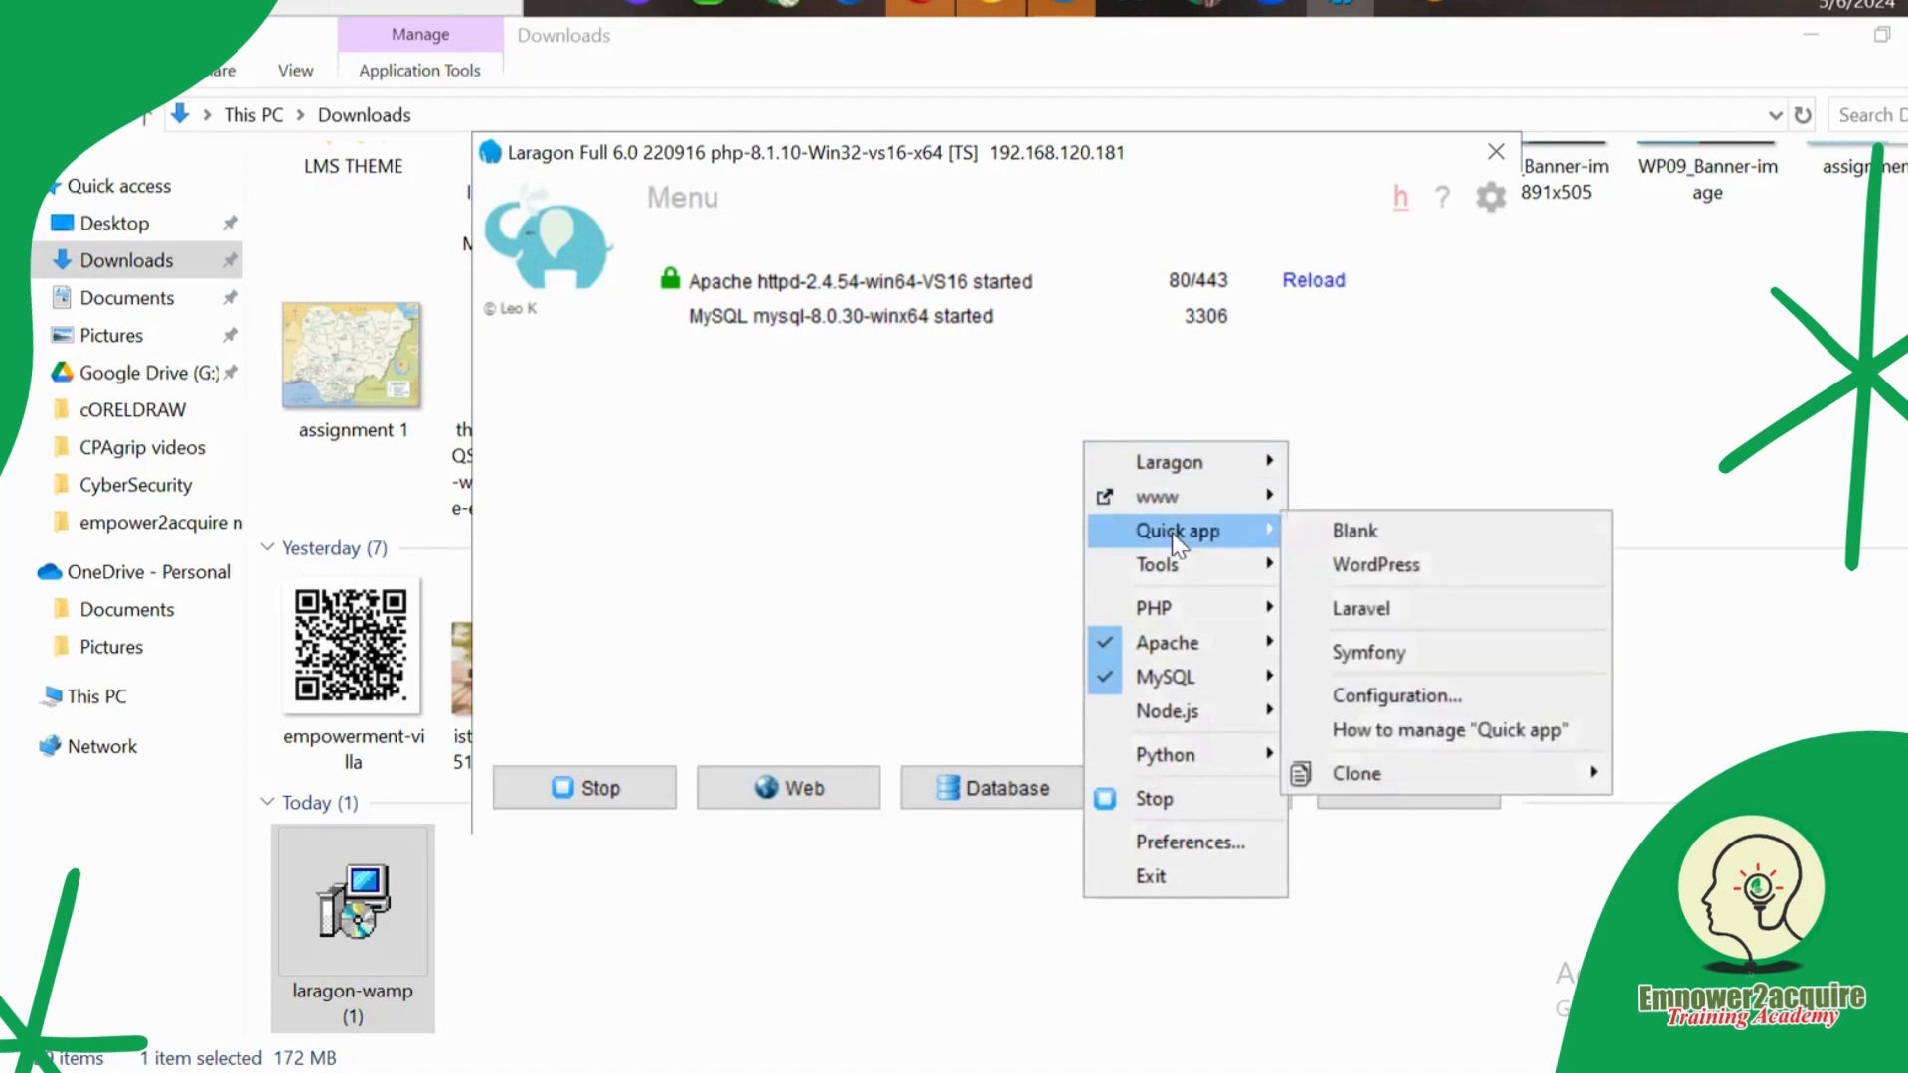
{"action": "left_click", "coordinate": [1375, 566]}
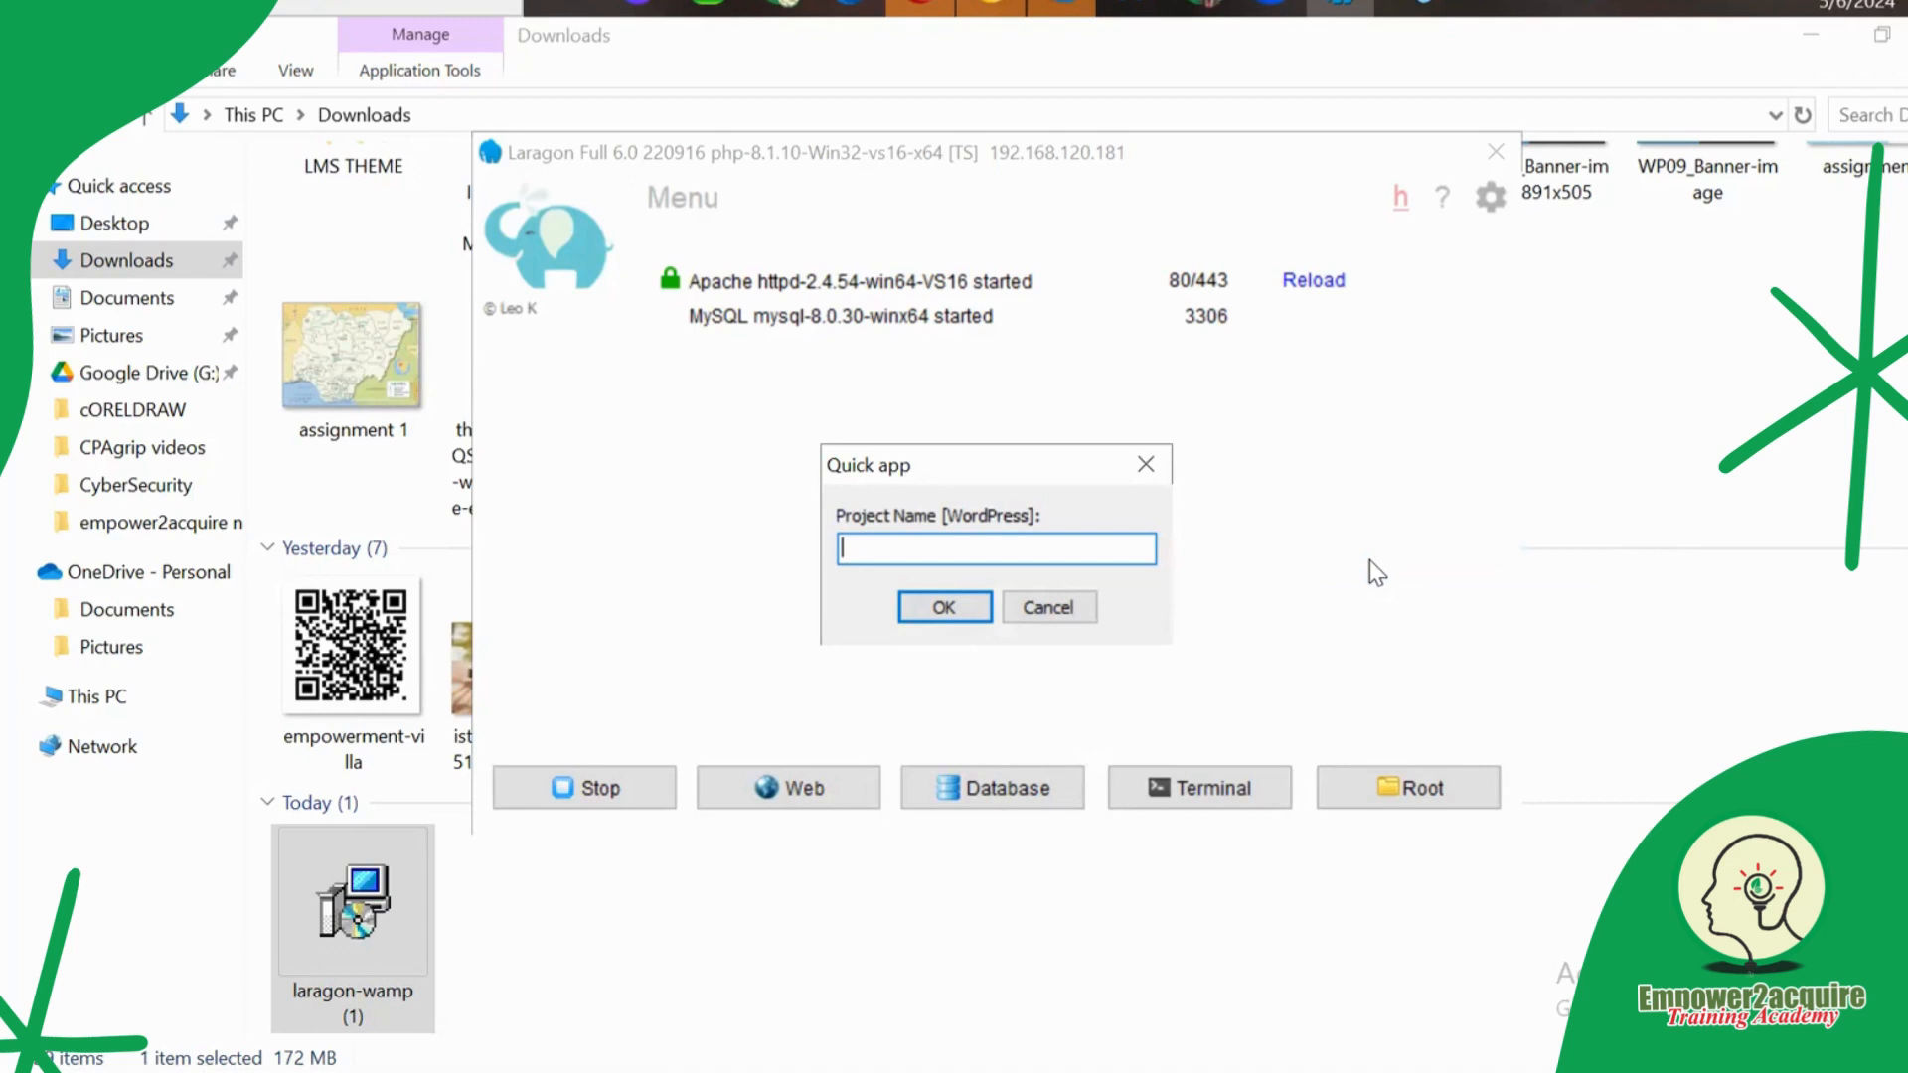
{"action": "type", "text": "class"}
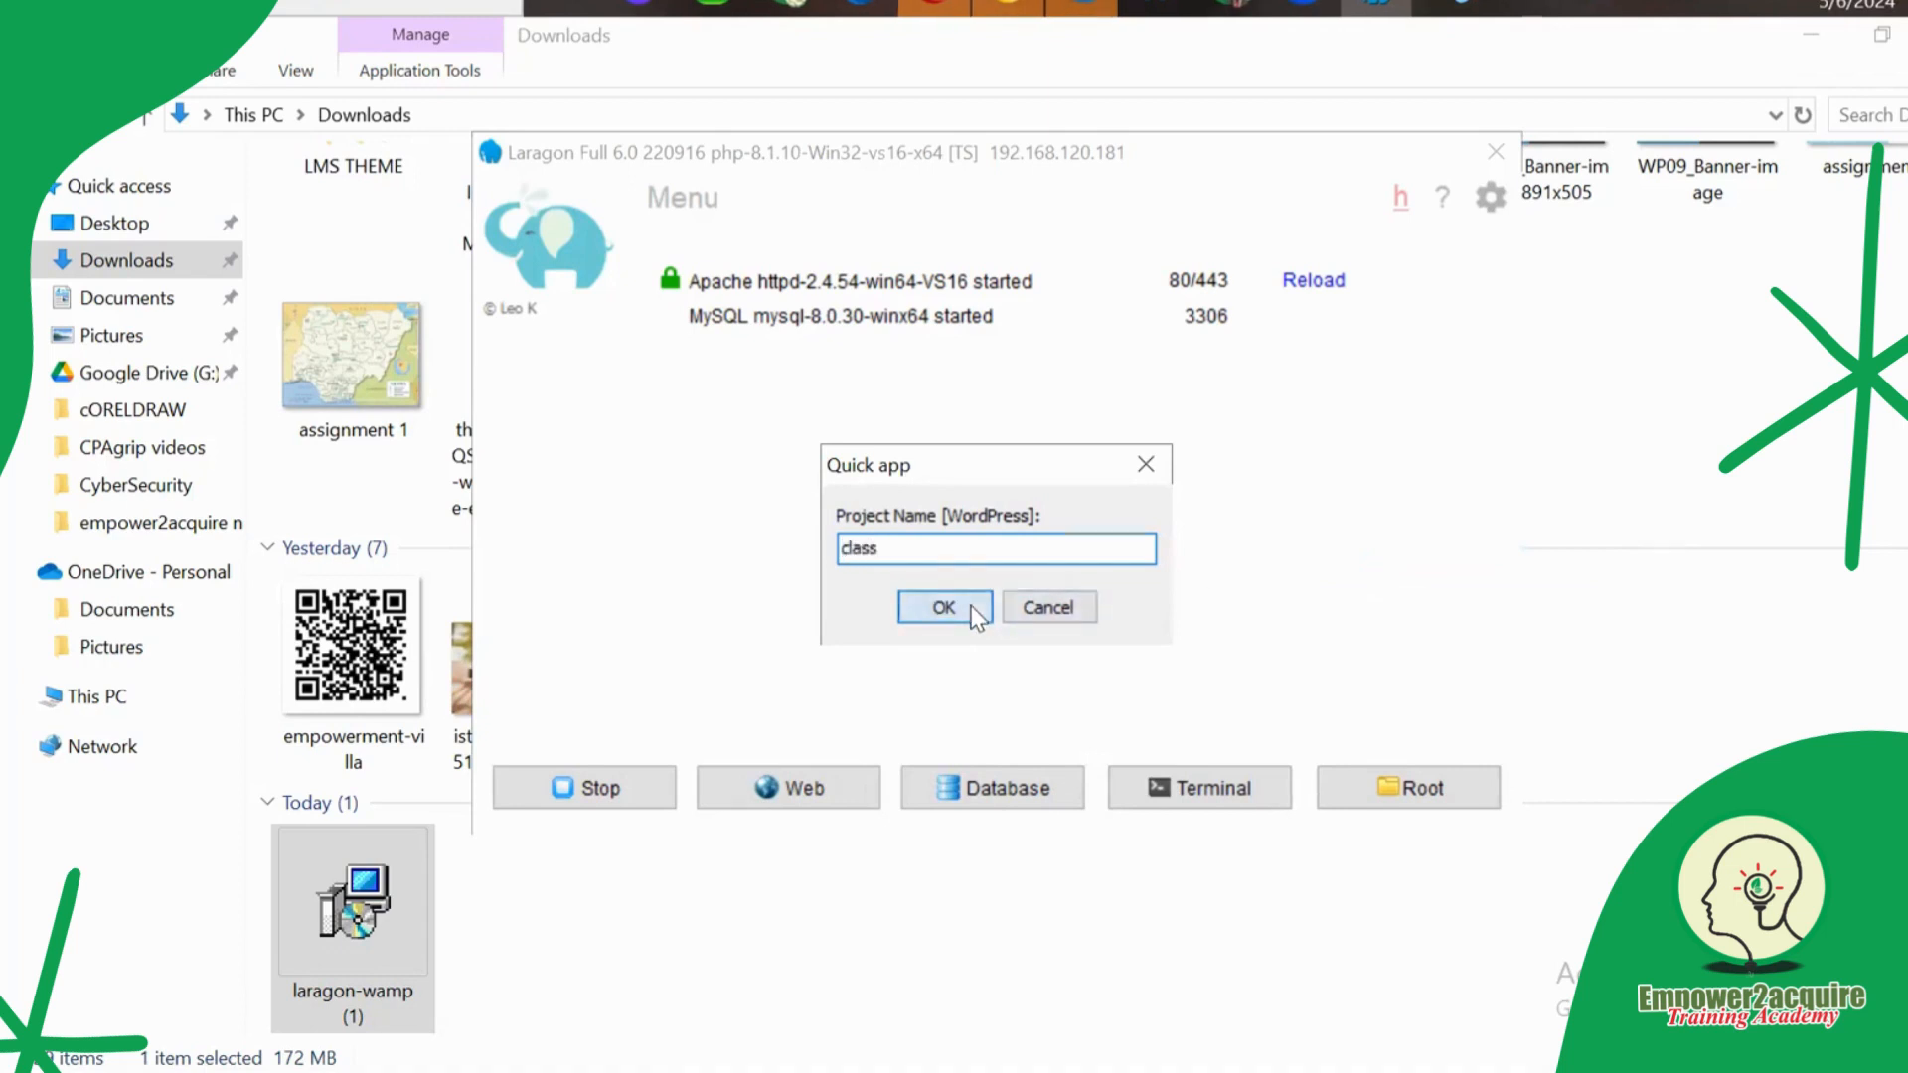
{"action": "left_click", "coordinate": [944, 607]}
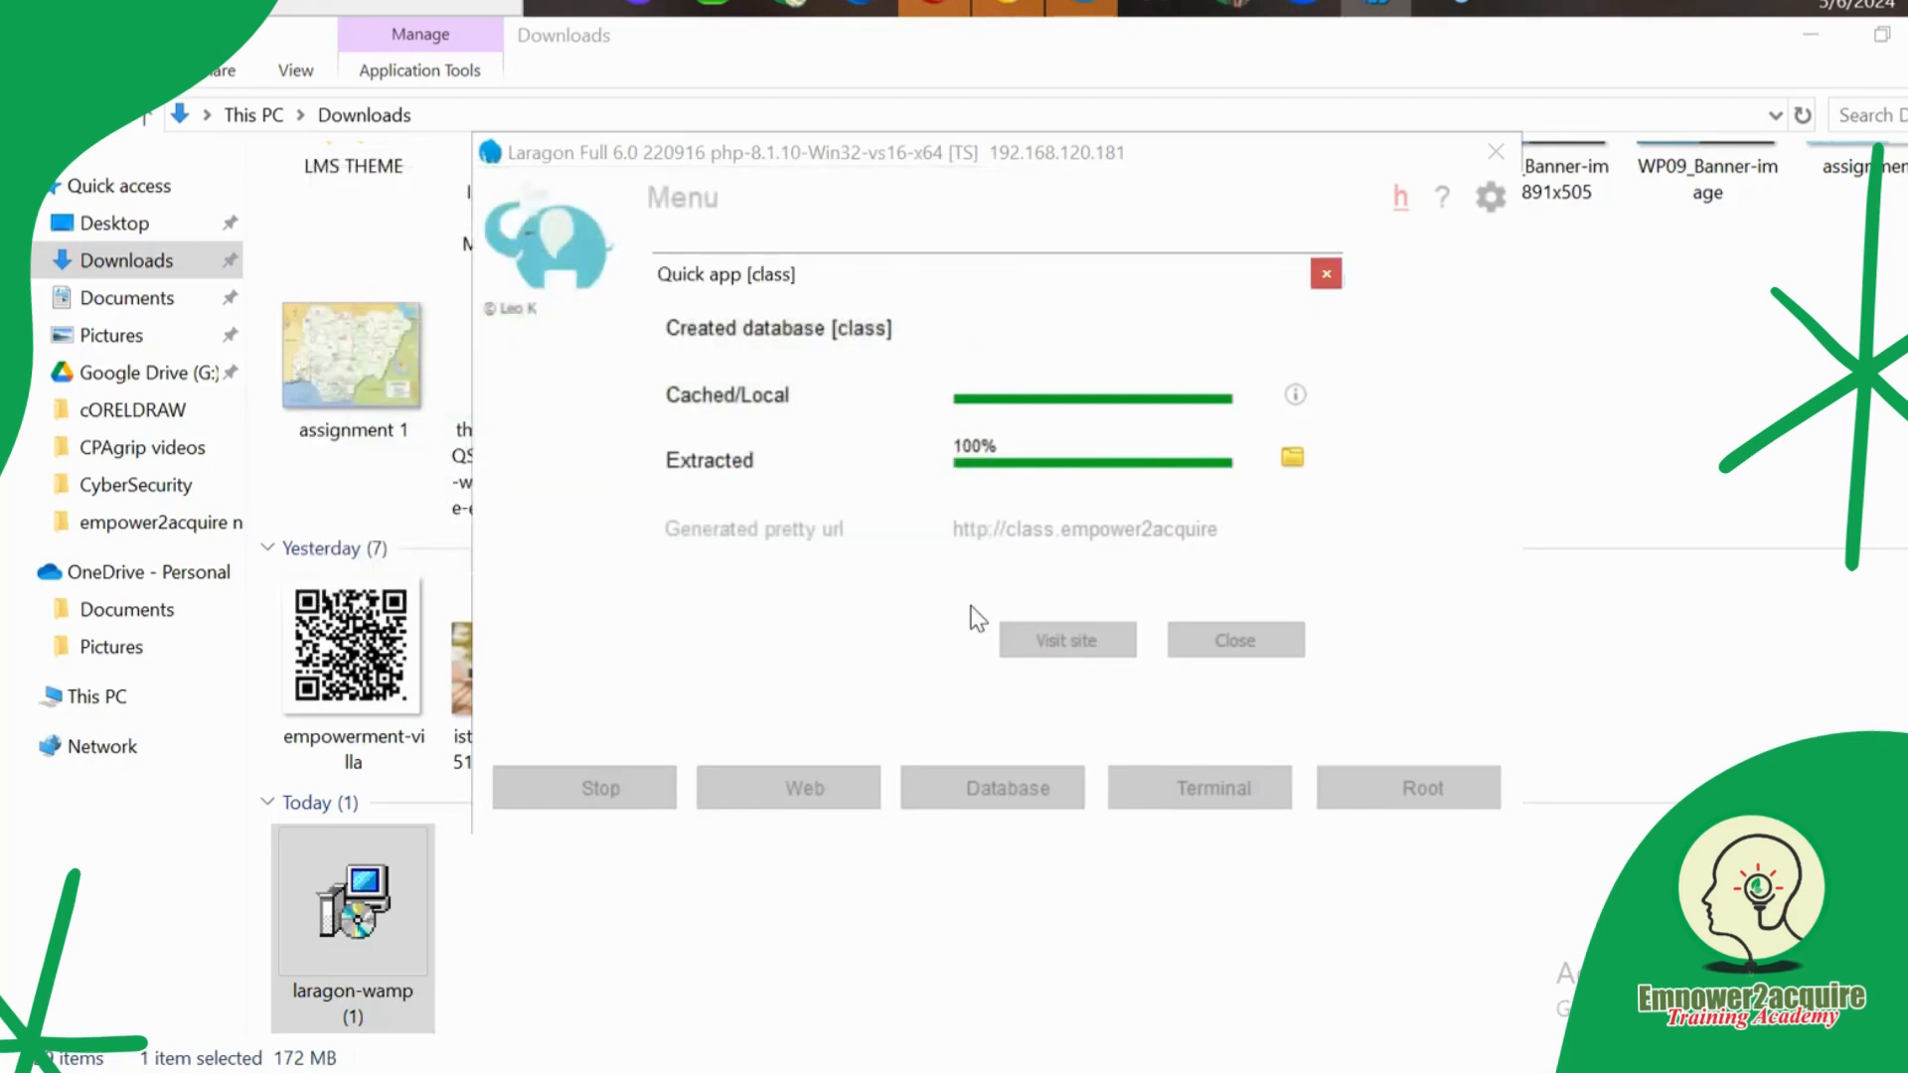
Answer the pending system permission prompt and return to the Laragon quick app window.
{"action": "left_click", "coordinate": [997, 3]}
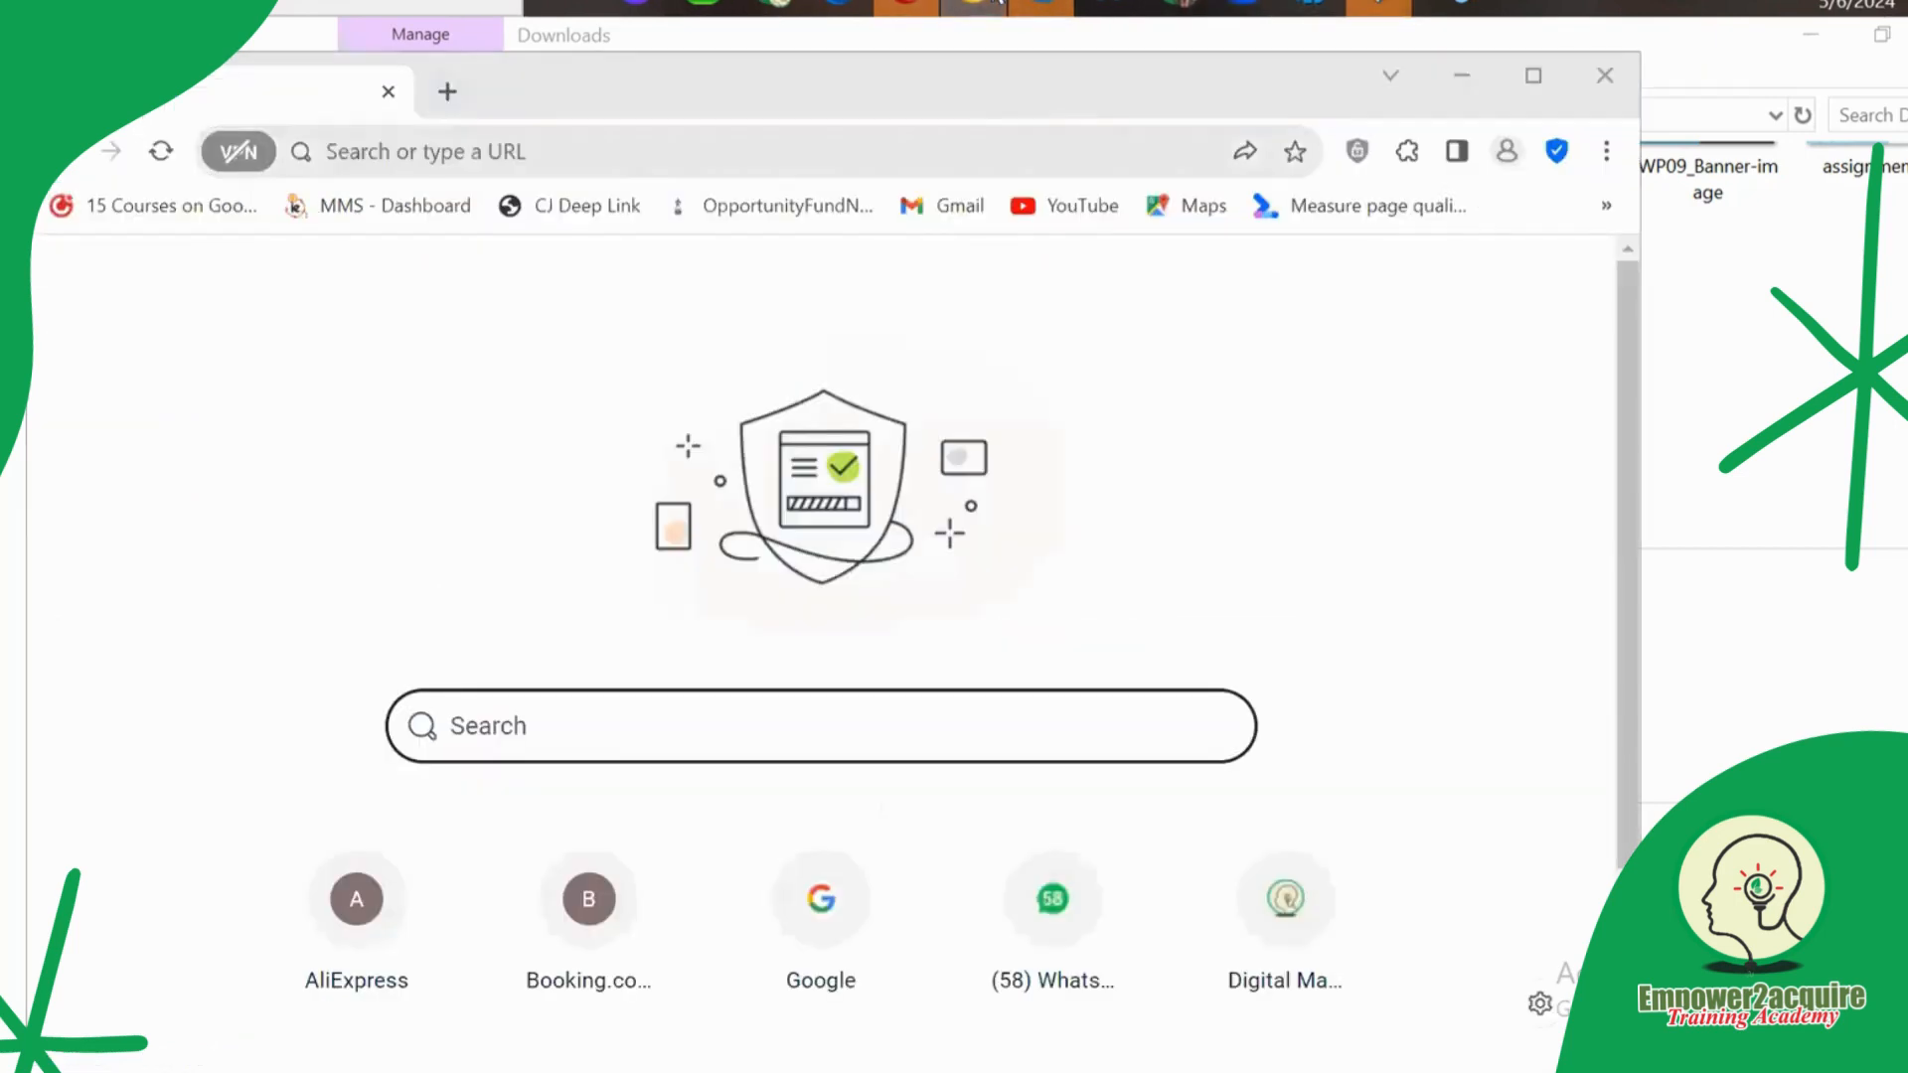
{"action": "left_click", "coordinate": [996, 4]}
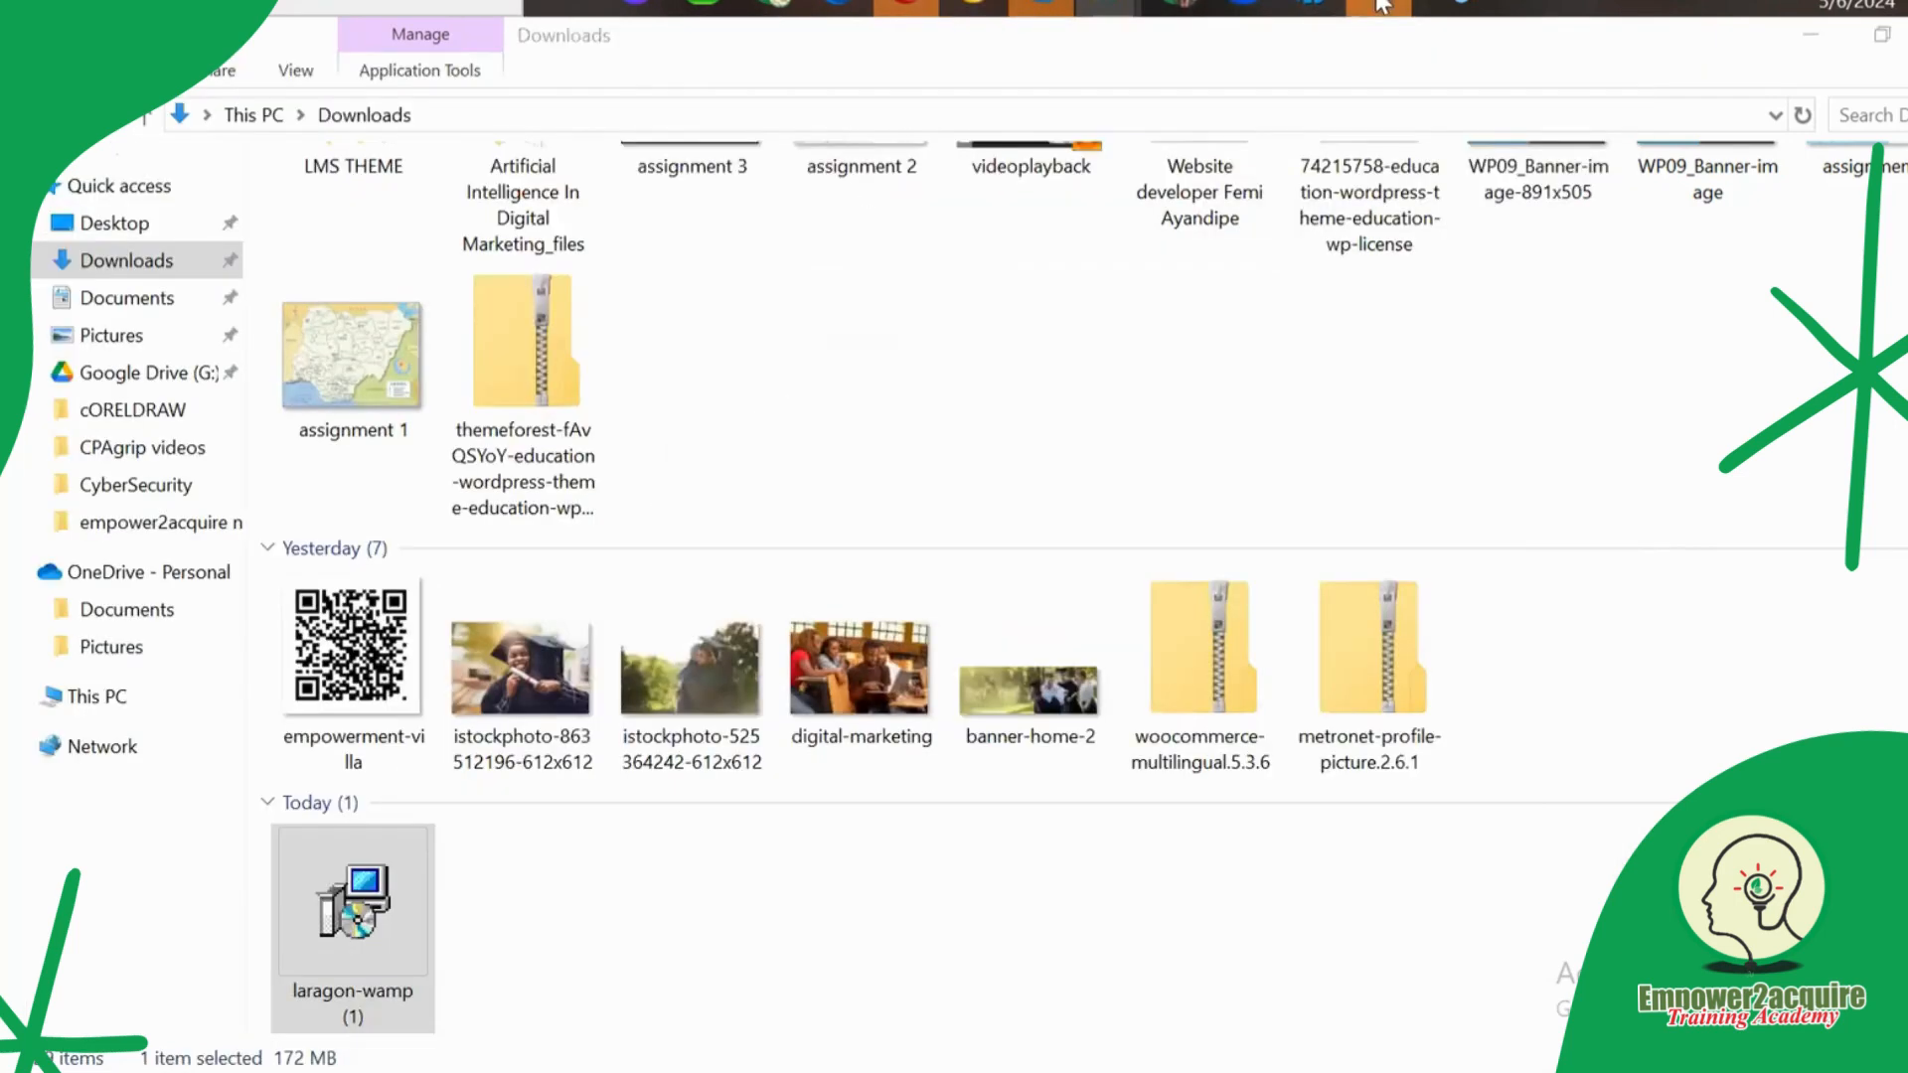
{"action": "left_click", "coordinate": [1382, 4]}
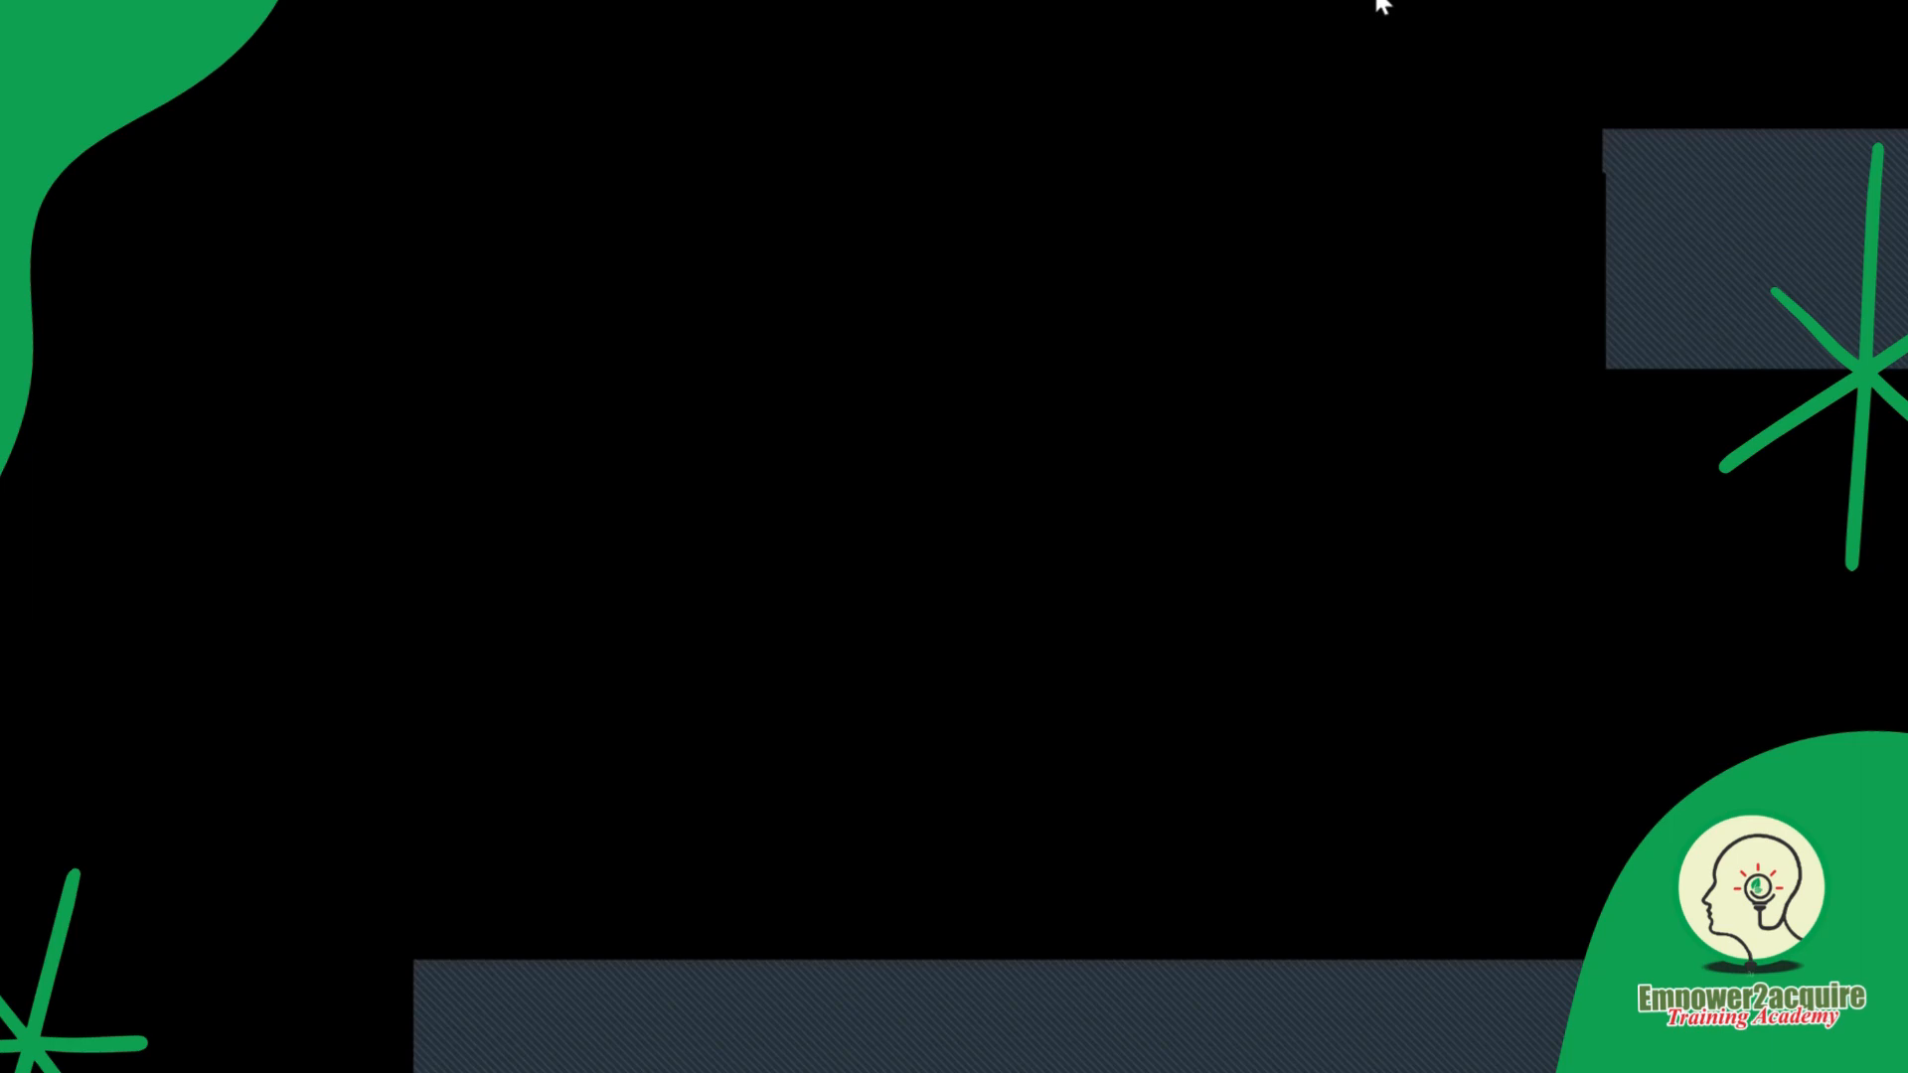
{"action": "left_click", "coordinate": [823, 705]}
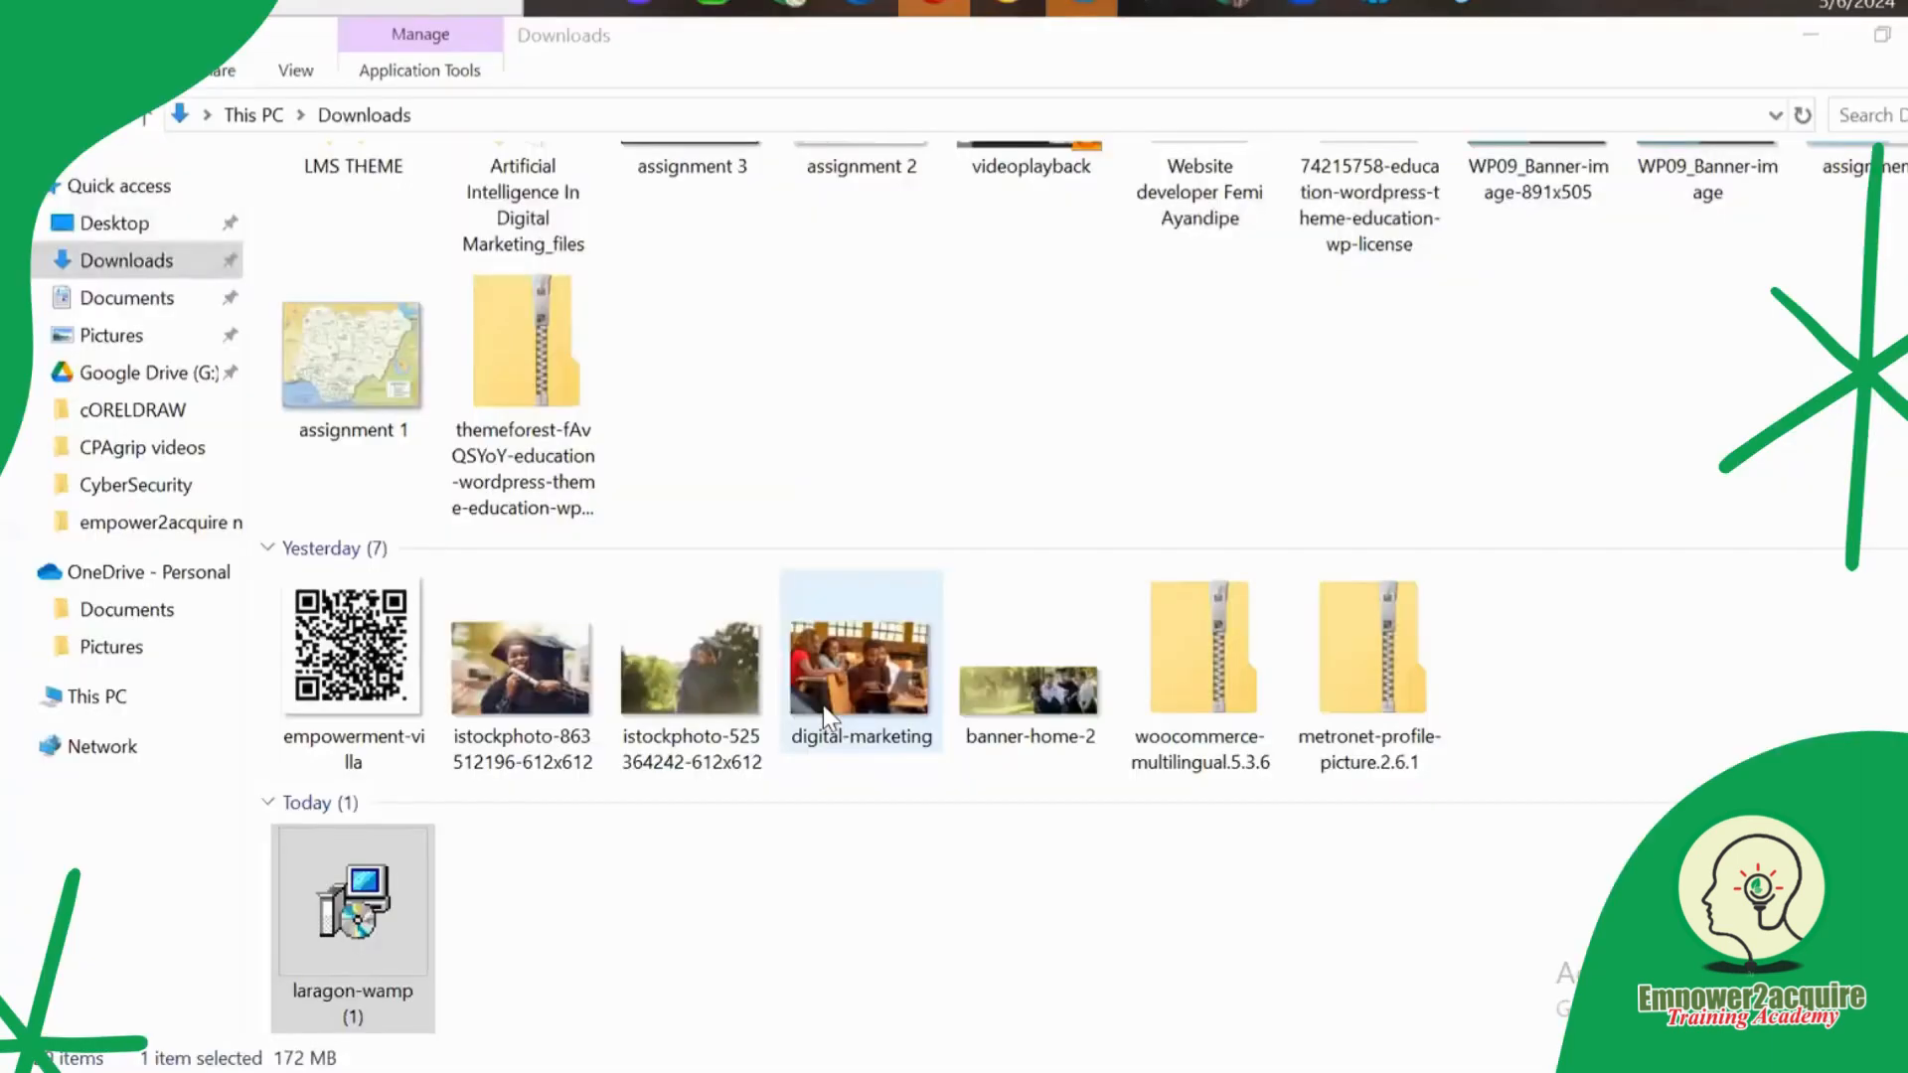
{"action": "left_click", "coordinate": [1374, 8]}
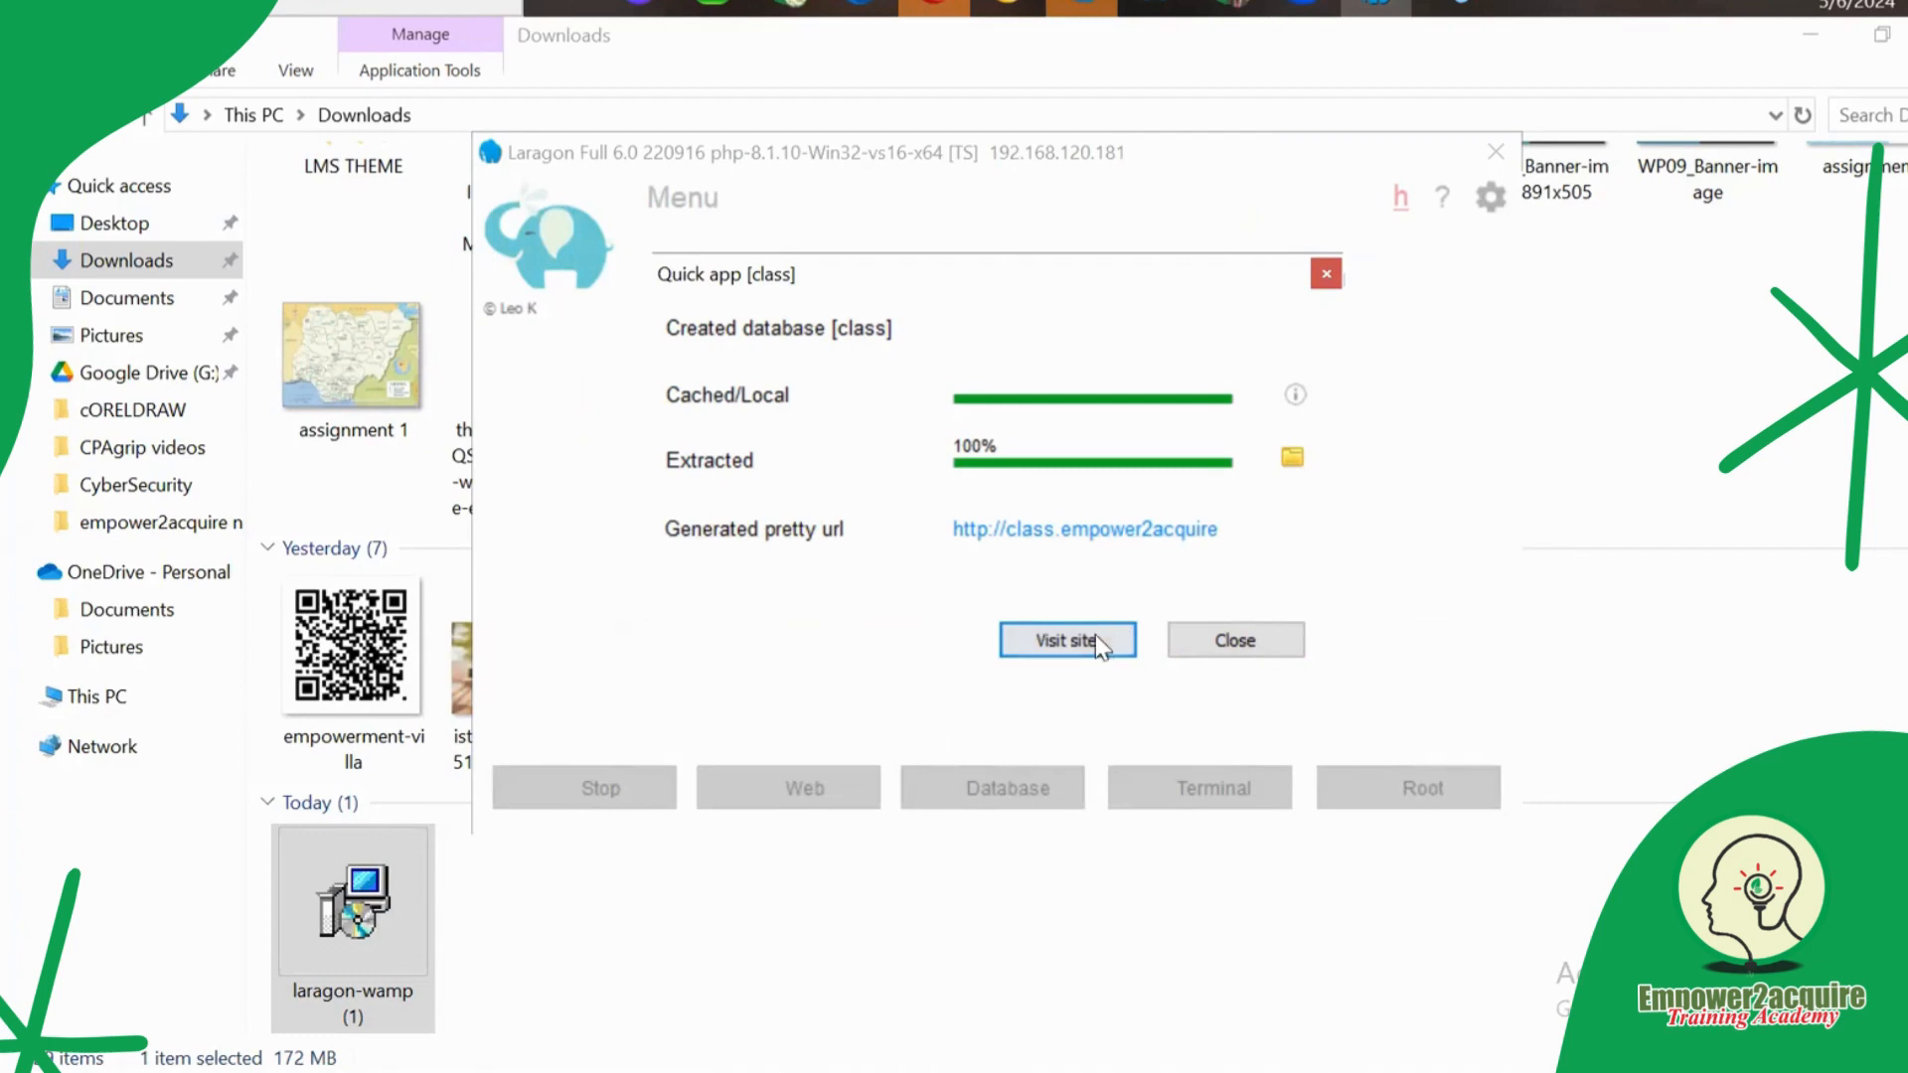
Visit the new WordPress site from Laragon, look through the installer's languages and continue with English (United States).
{"action": "left_click", "coordinate": [1066, 640]}
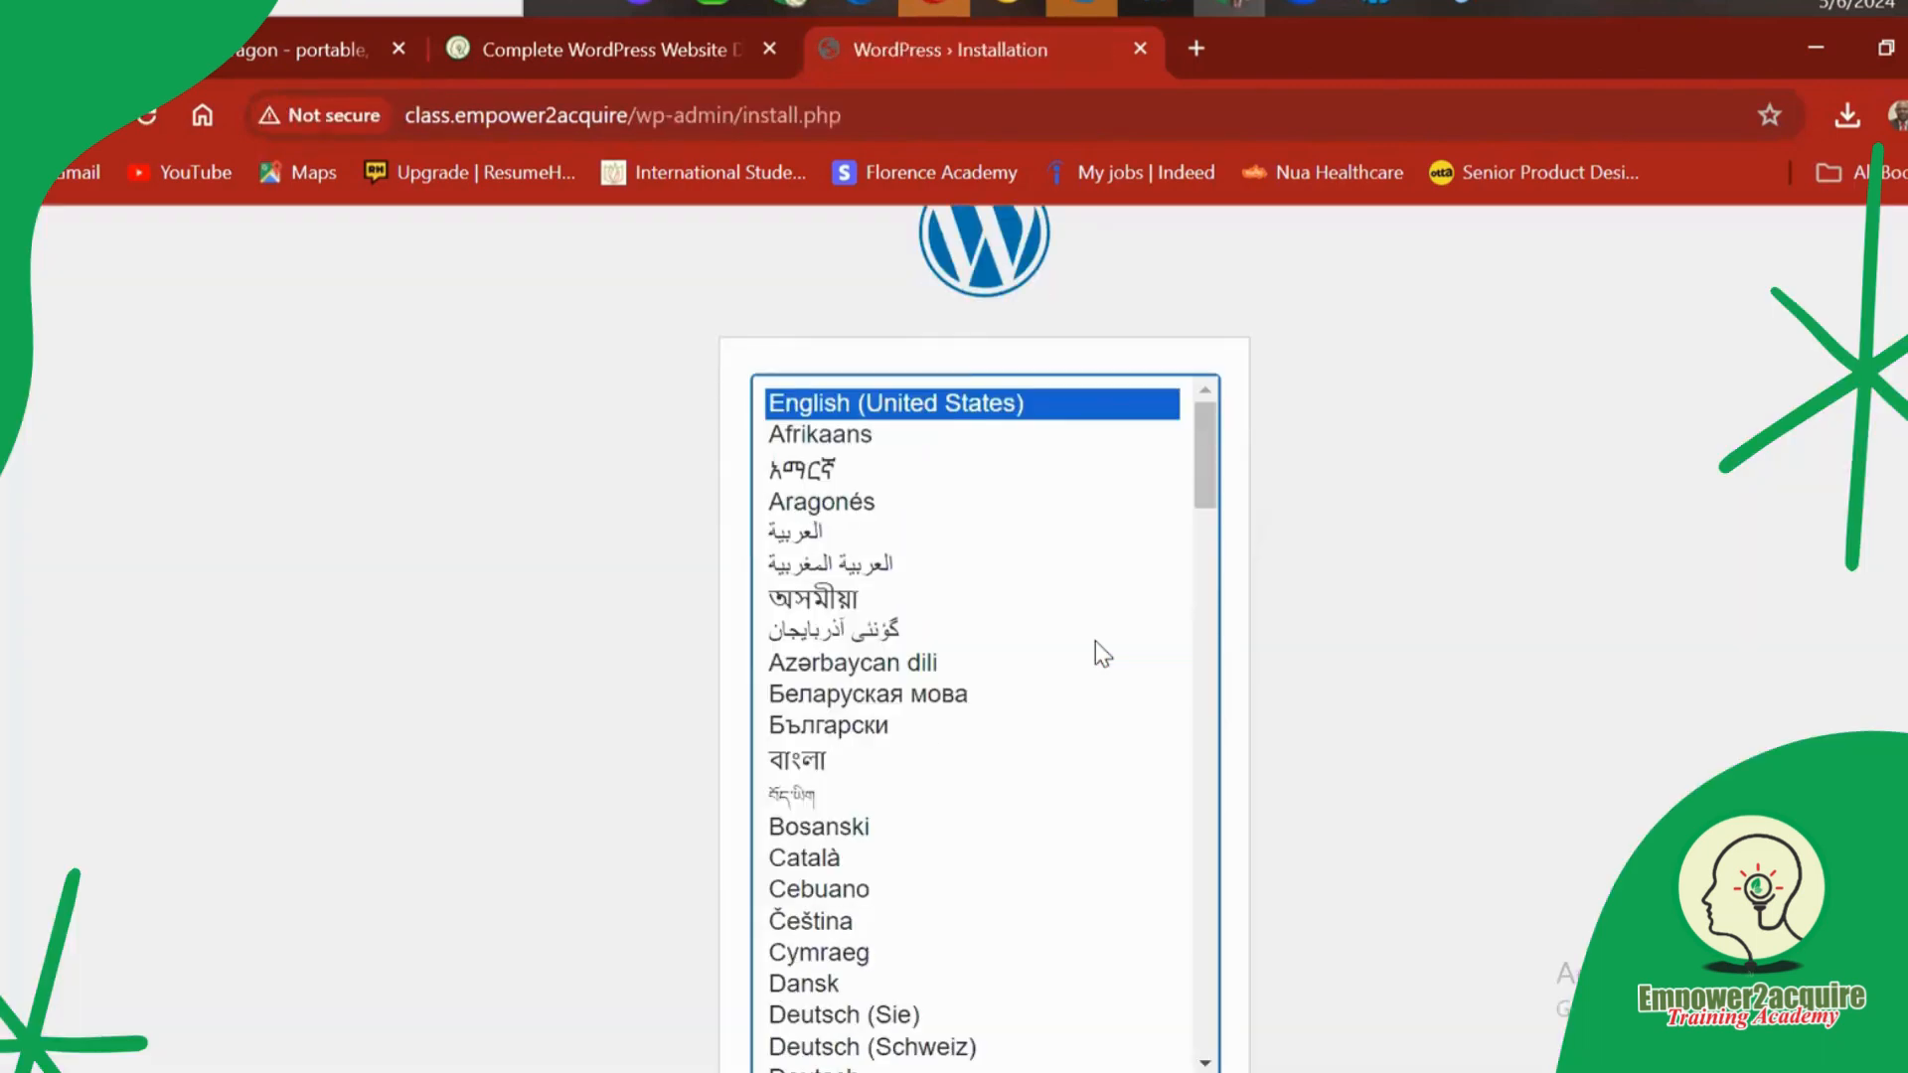
{"action": "left_click_drag", "start_coordinate": [1205, 451], "coordinate": [1219, 803]}
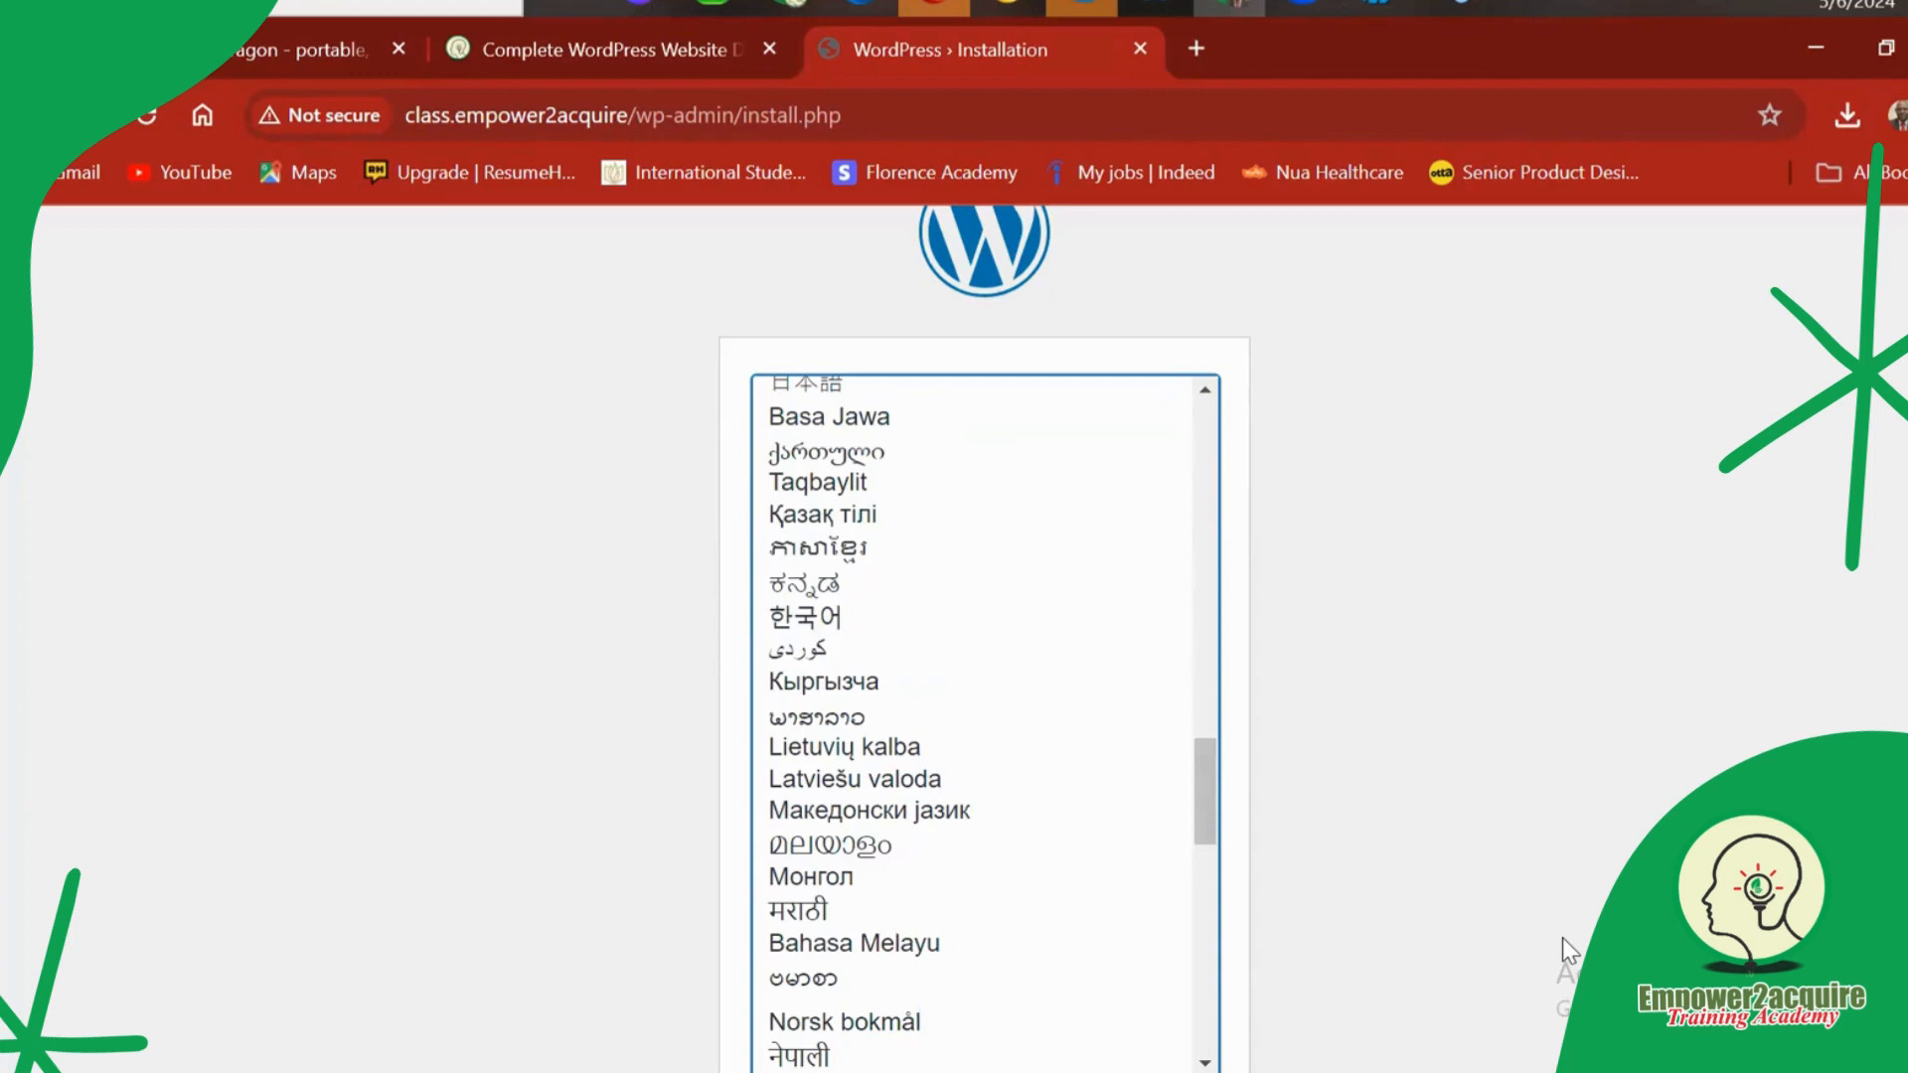
{"action": "left_click_drag", "start_coordinate": [1202, 778], "coordinate": [1232, 1023]}
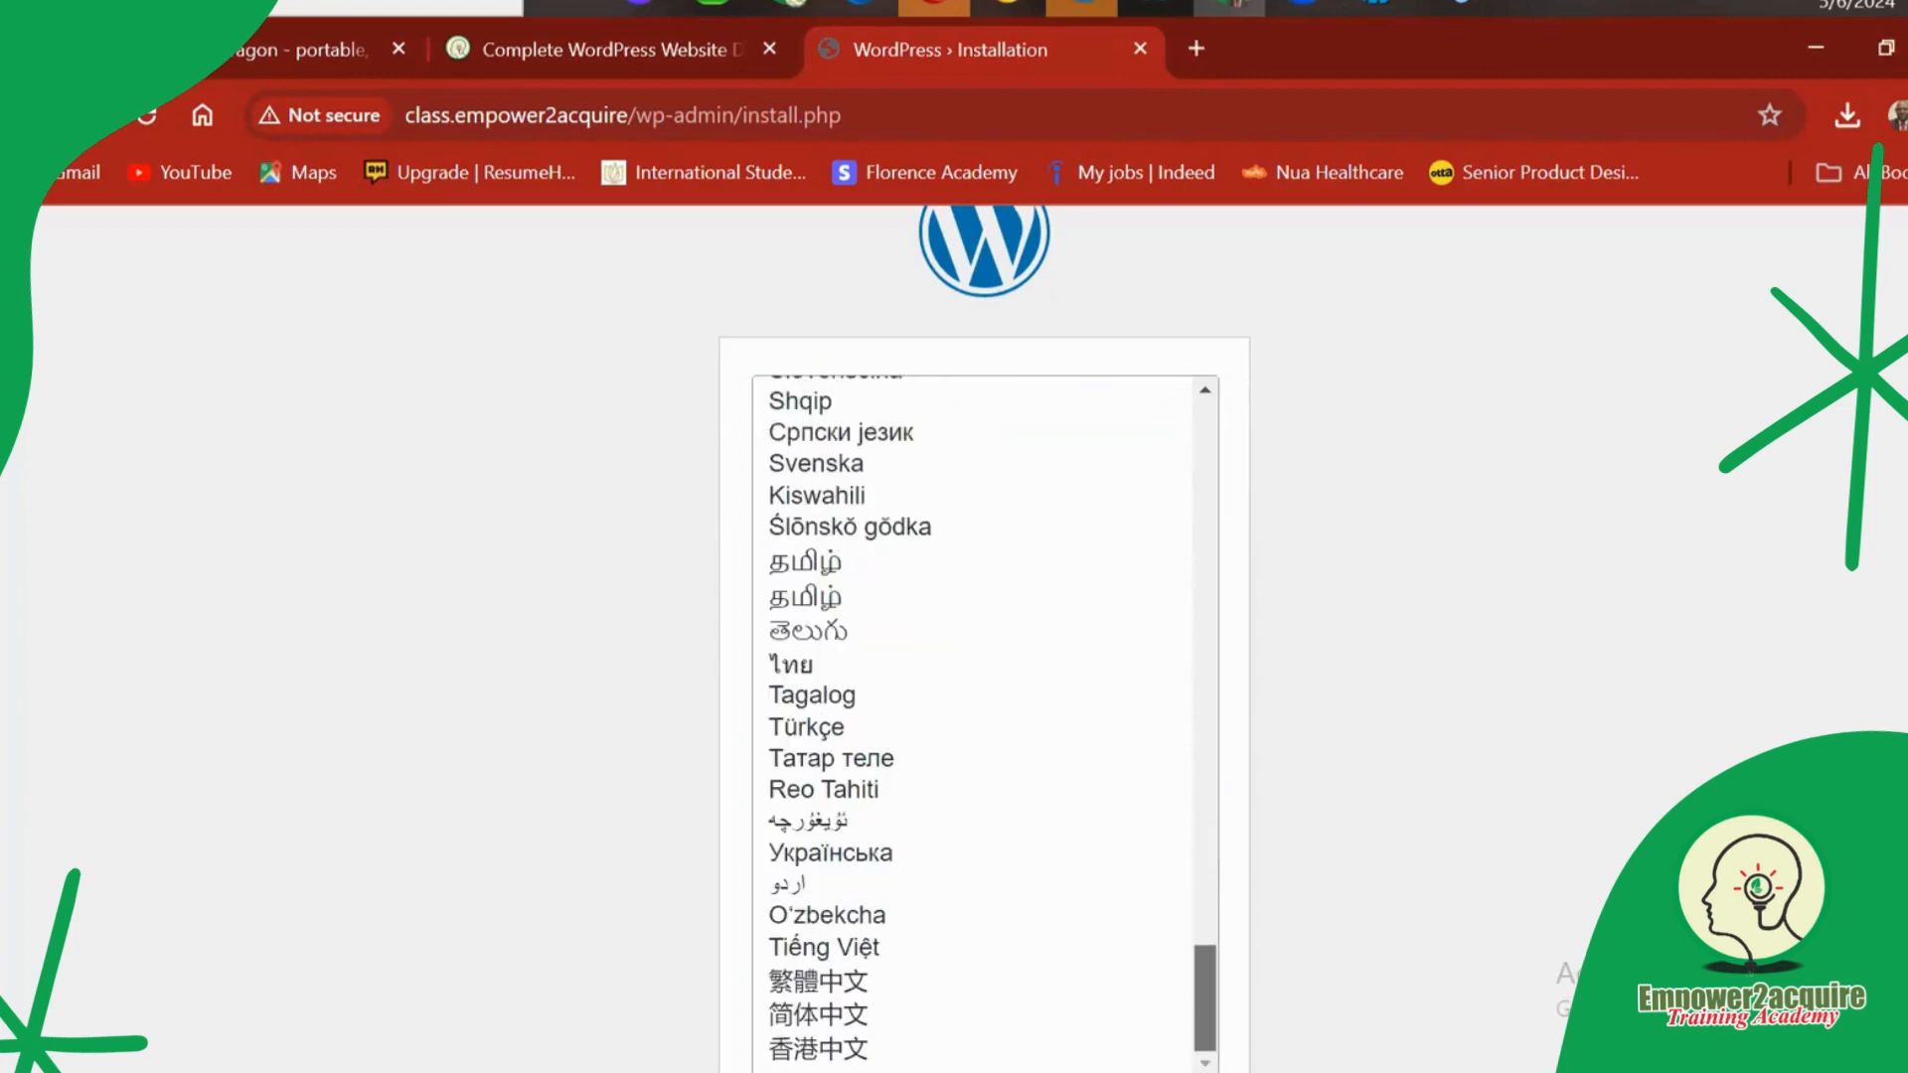
{"action": "scroll", "coordinate": [984, 636], "scroll_direction": "down", "scroll_amount": 2}
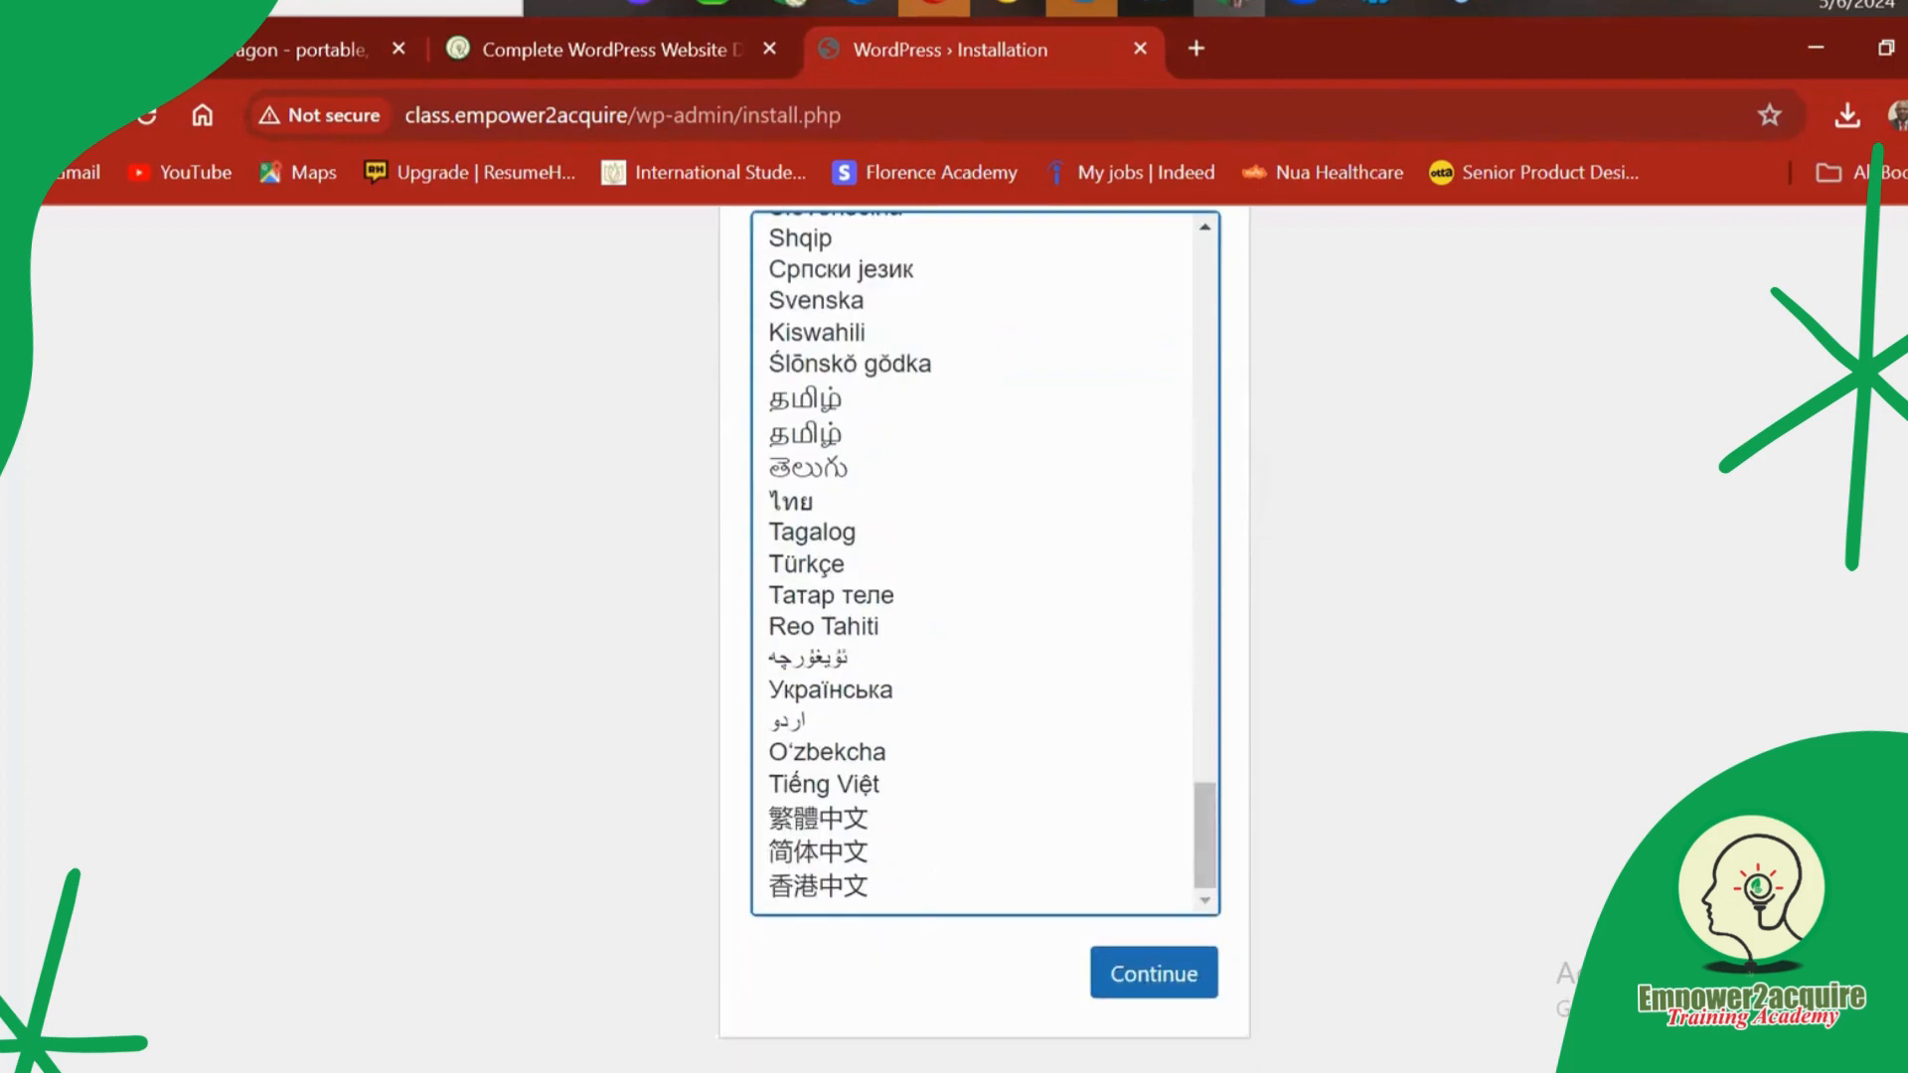
{"action": "left_click", "coordinate": [1169, 975]}
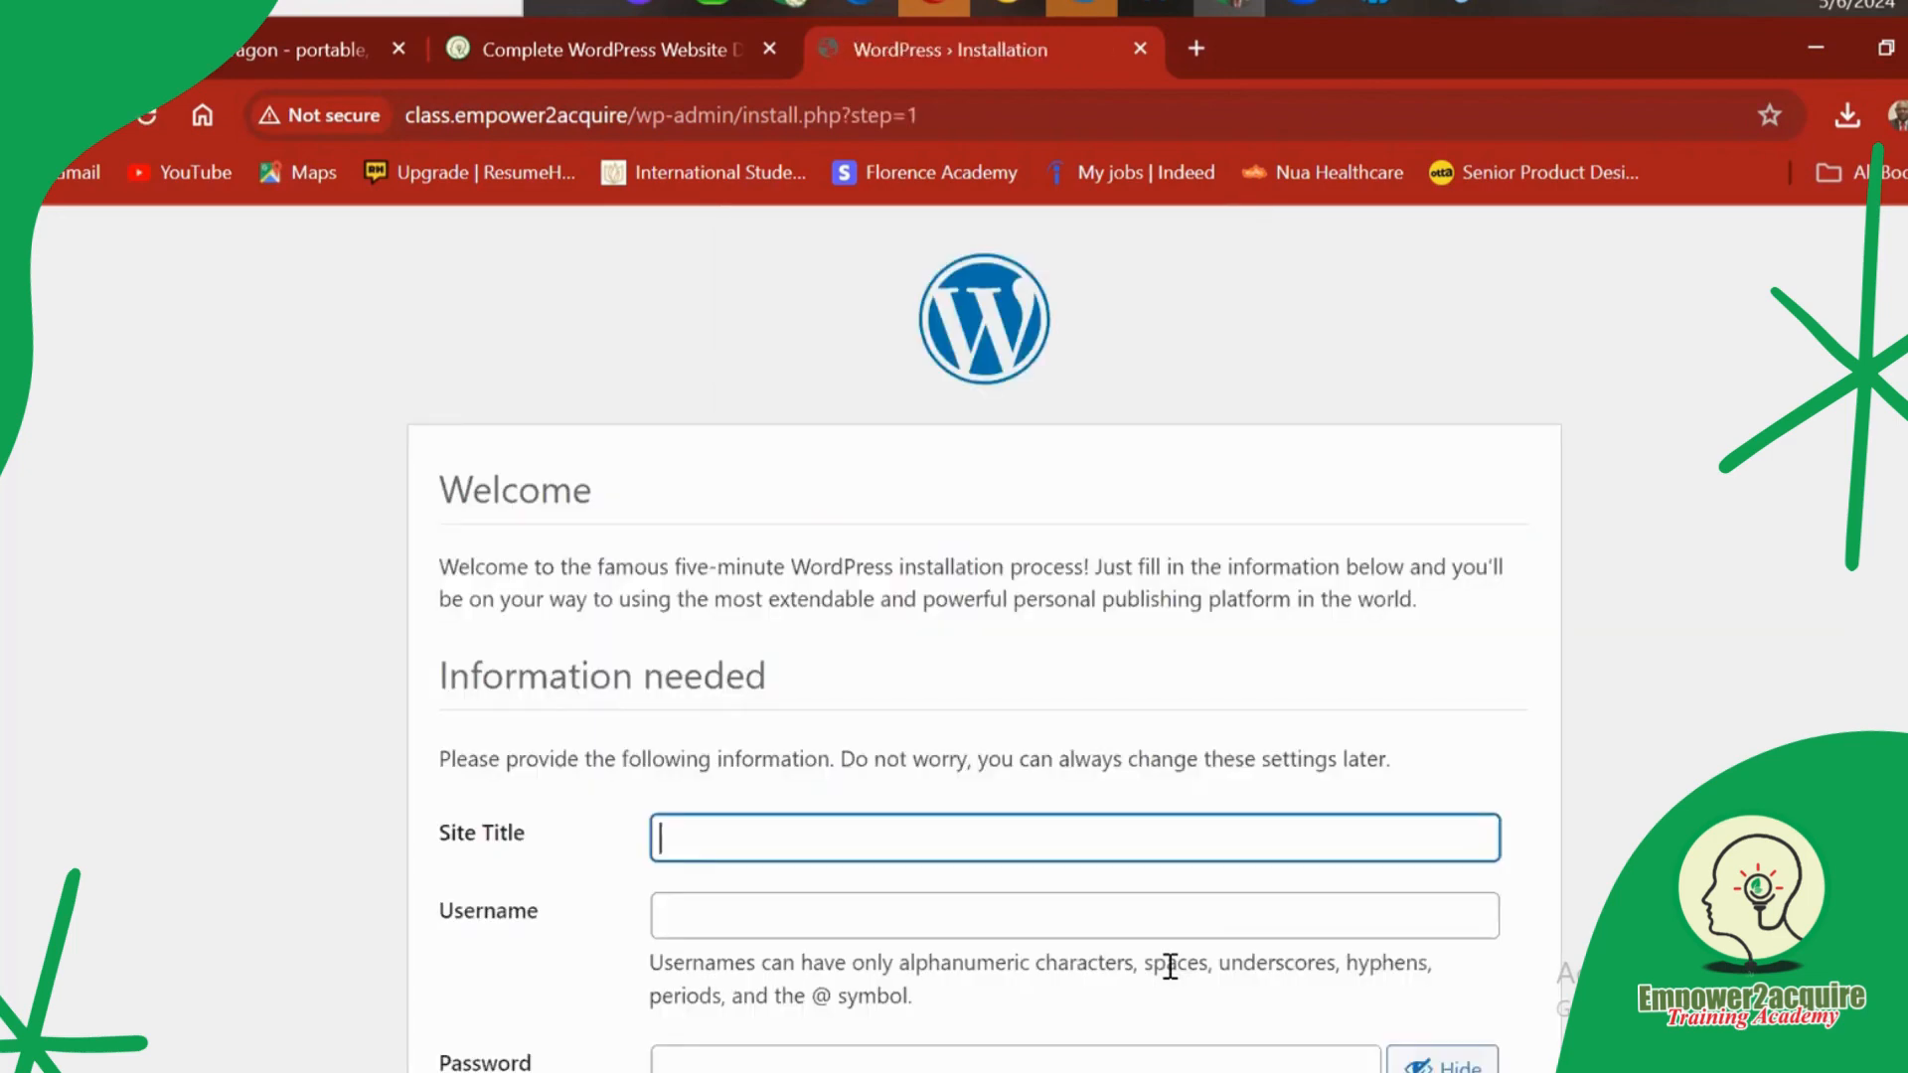
Set the site title to "Online class" and enter the administrator username in the WordPress installation form.
{"action": "left_click", "coordinate": [746, 825]}
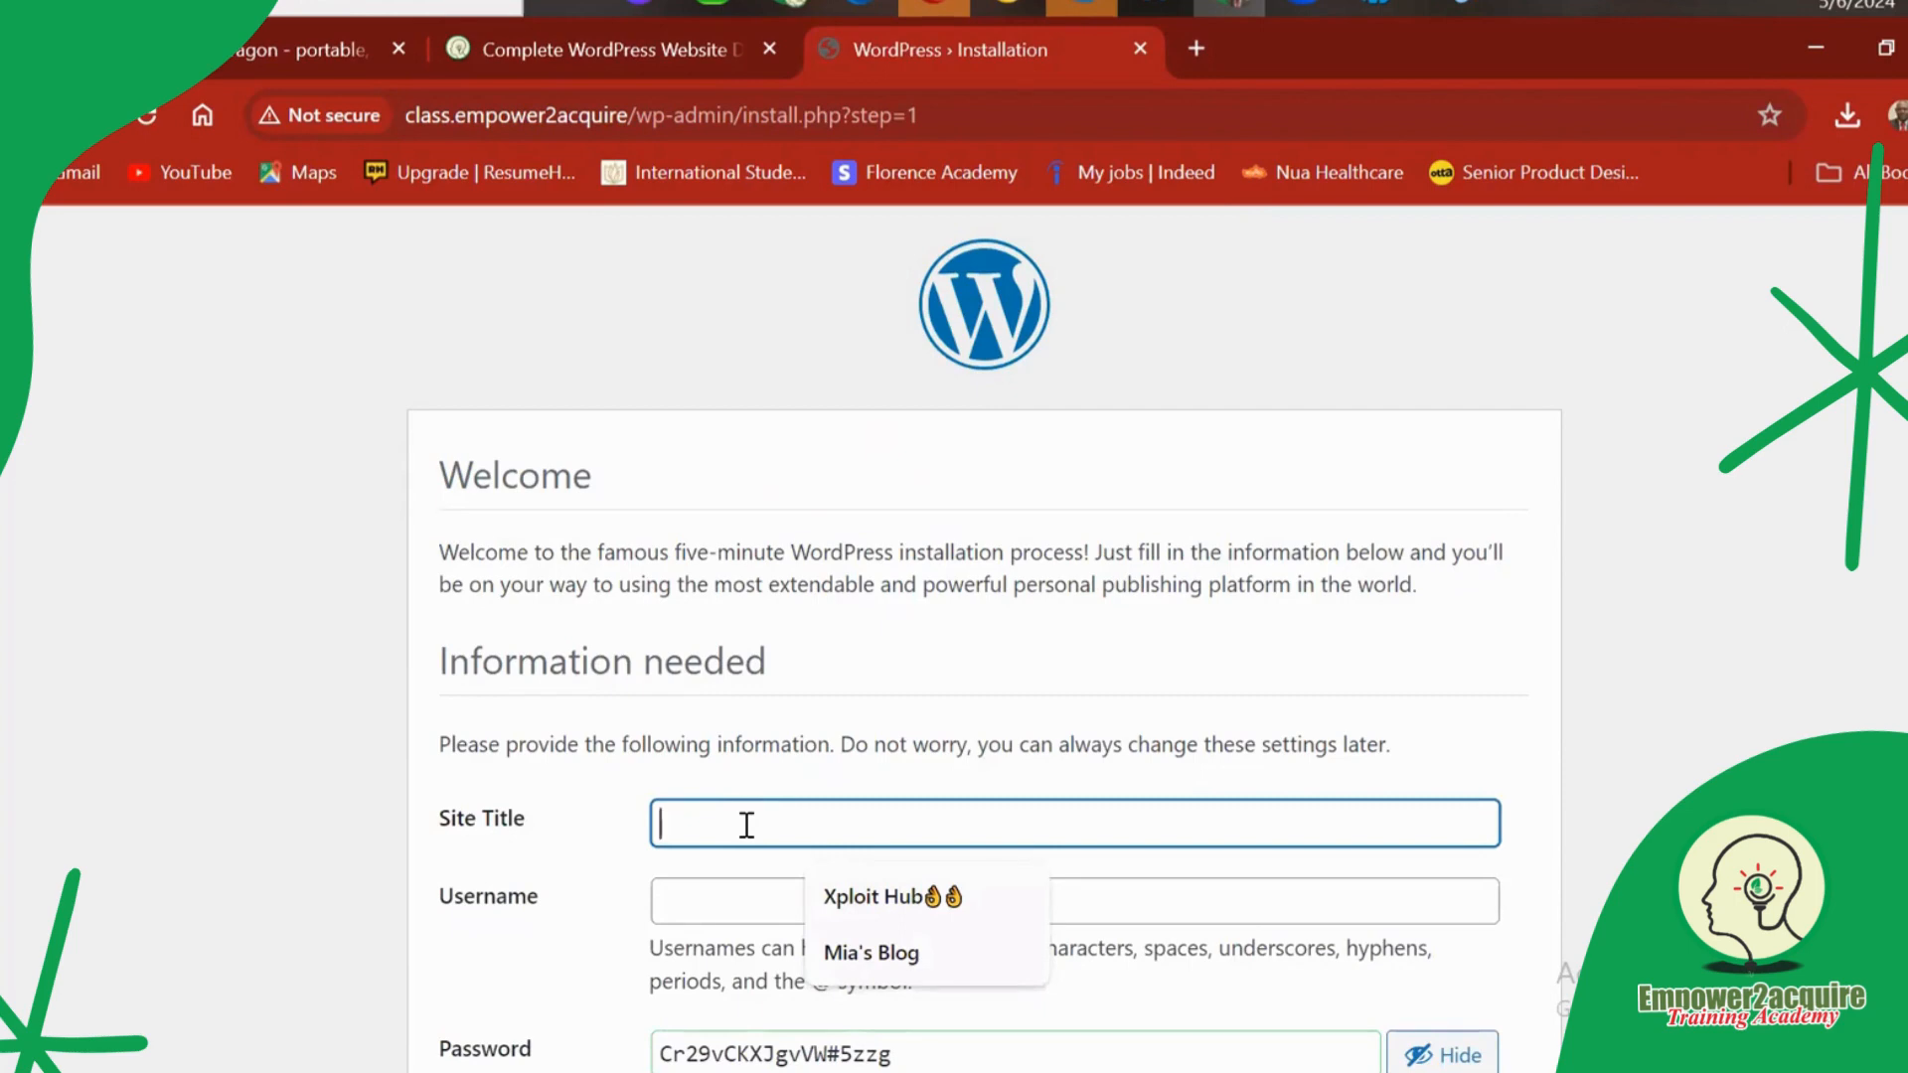
{"action": "type", "text": "On"}
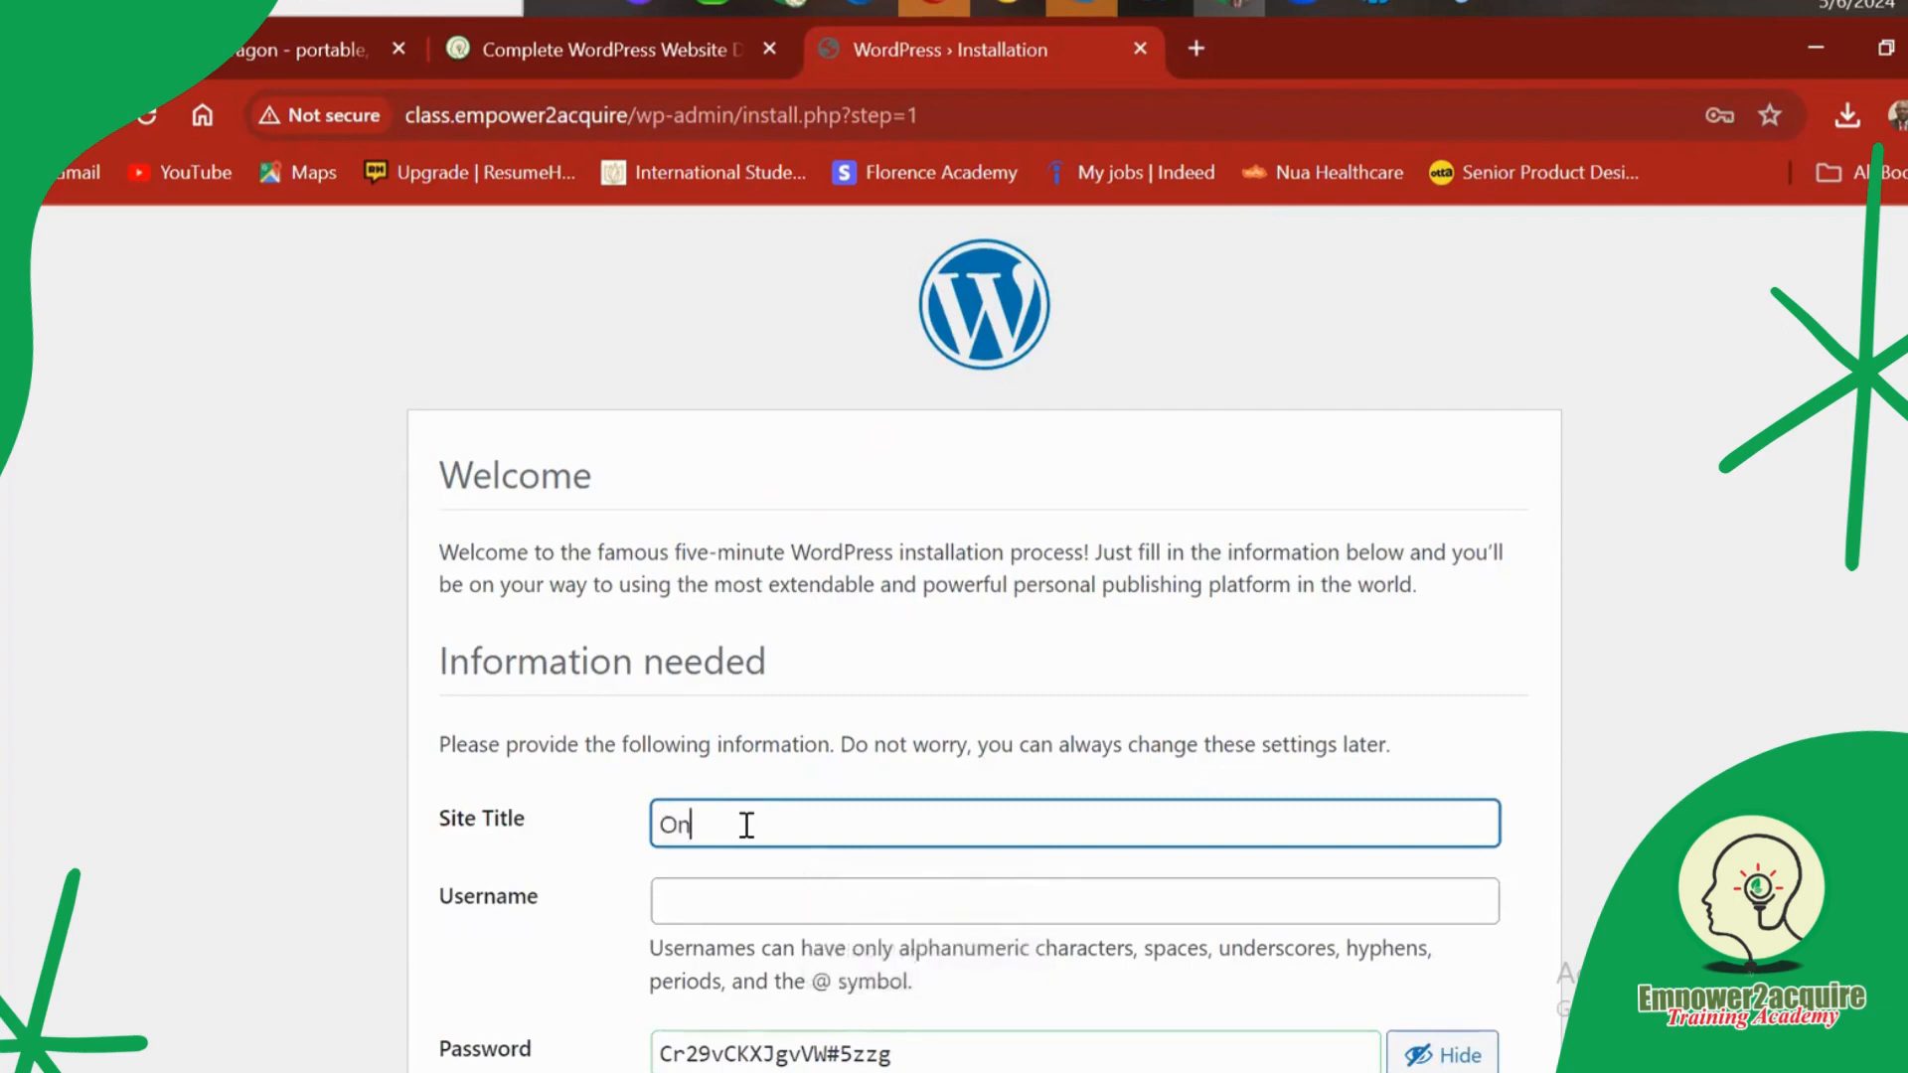
{"action": "type", "text": "line class"}
{"action": "left_click", "coordinate": [771, 906]}
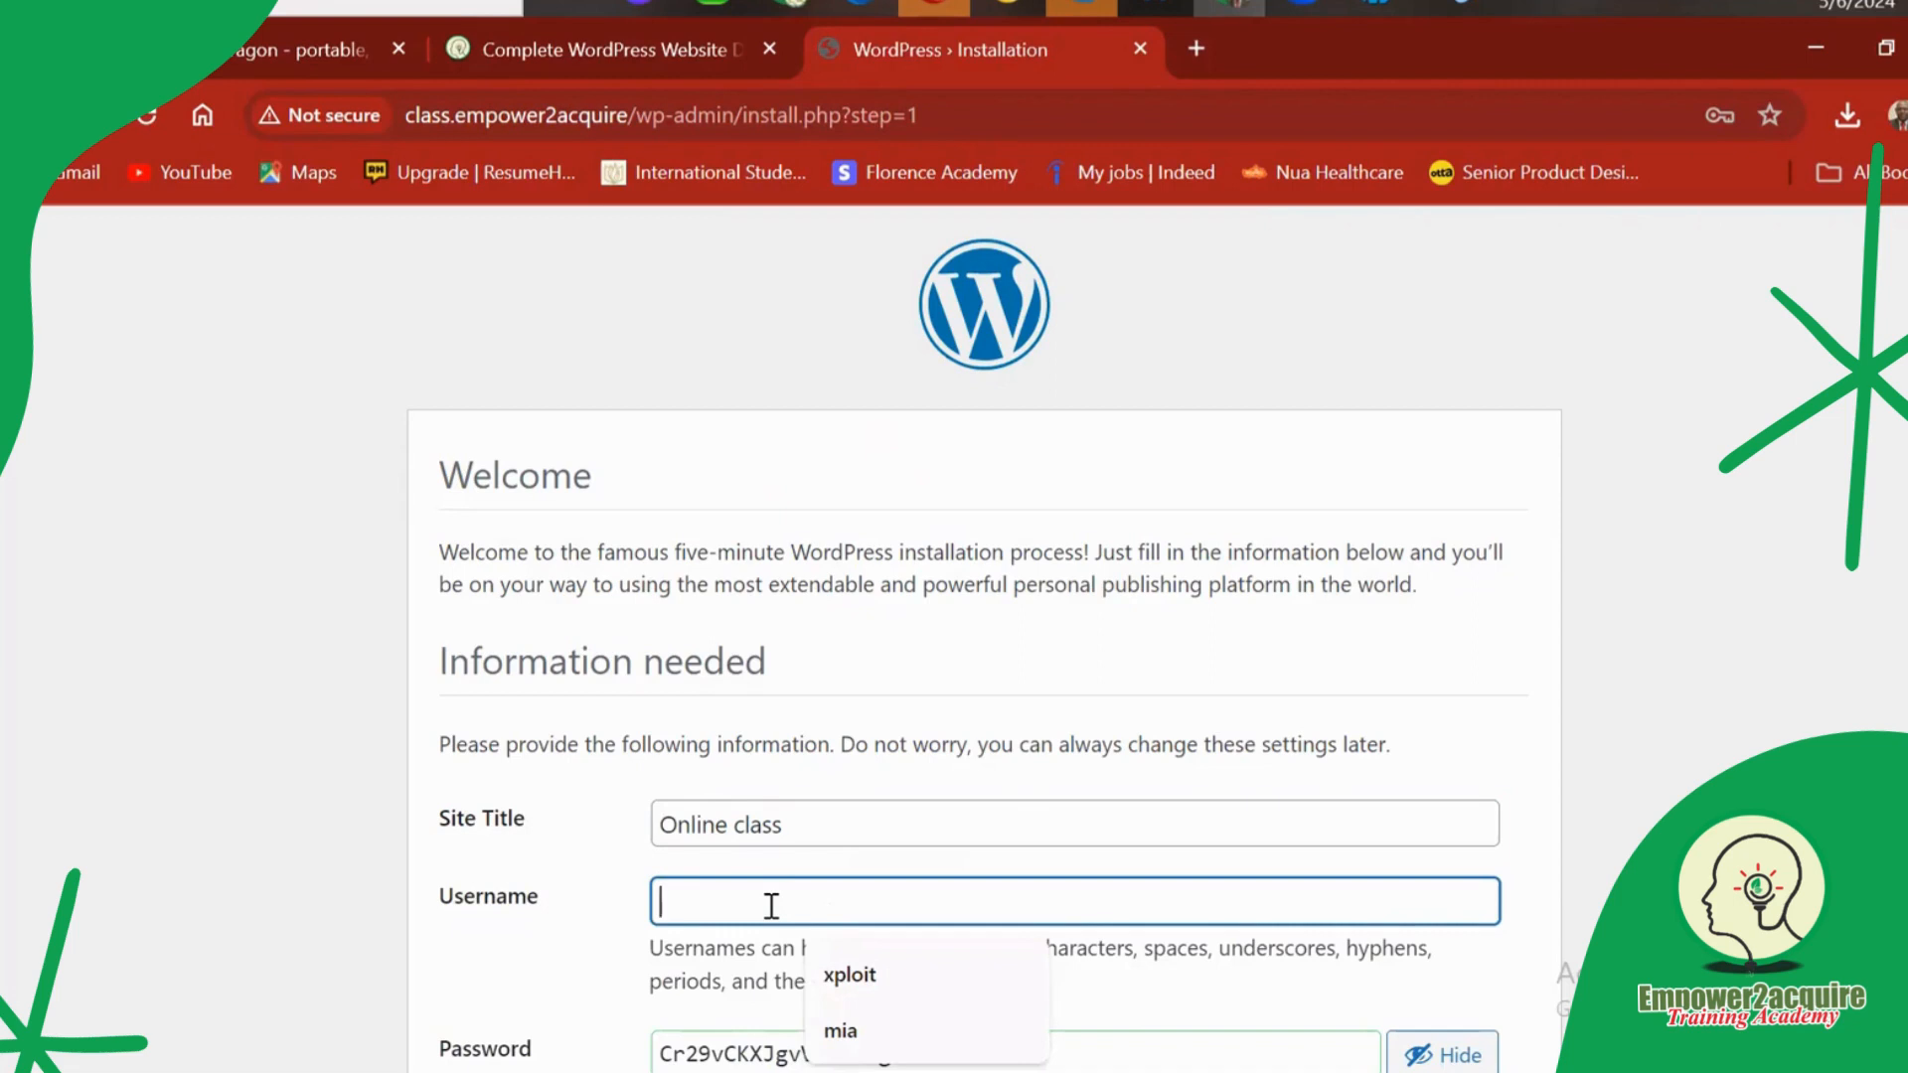
{"action": "type", "text": "Ayans"}
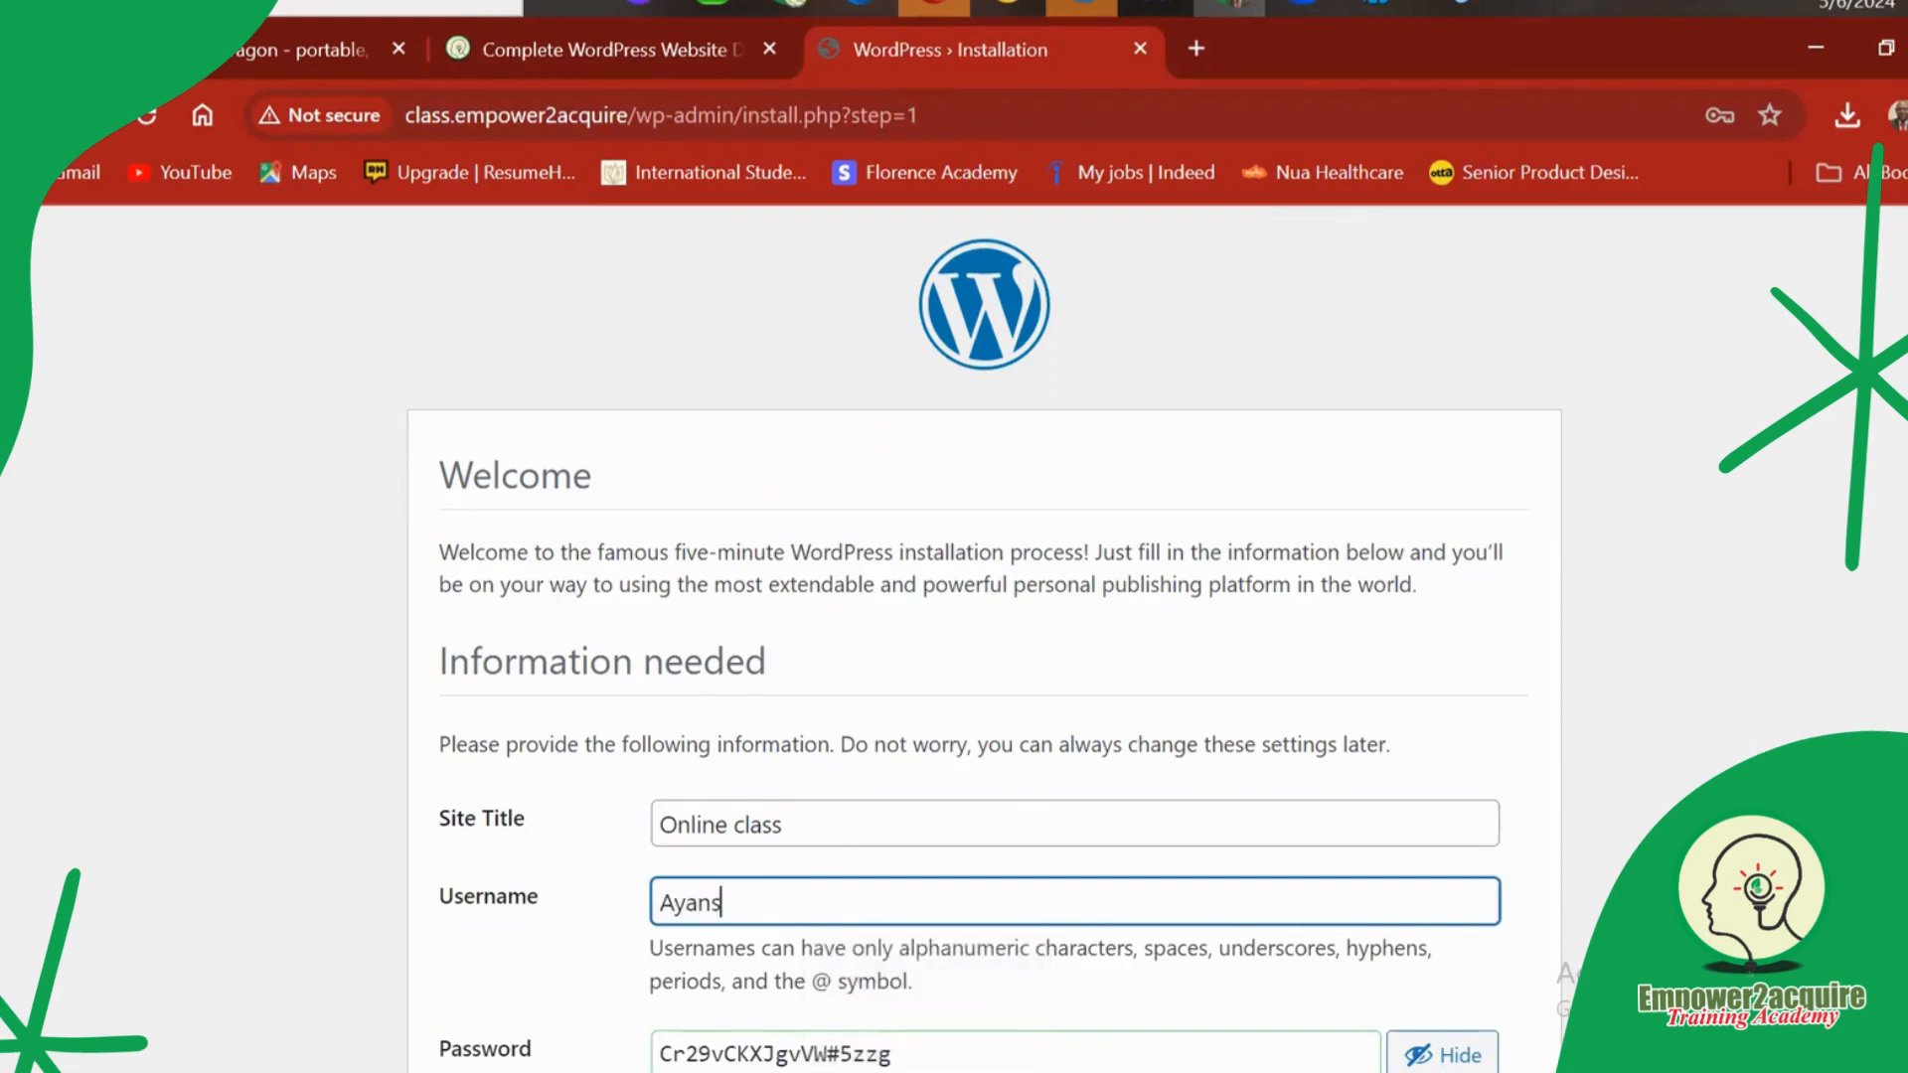
{"action": "scroll", "coordinate": [1504, 812], "scroll_direction": "down", "scroll_amount": 3}
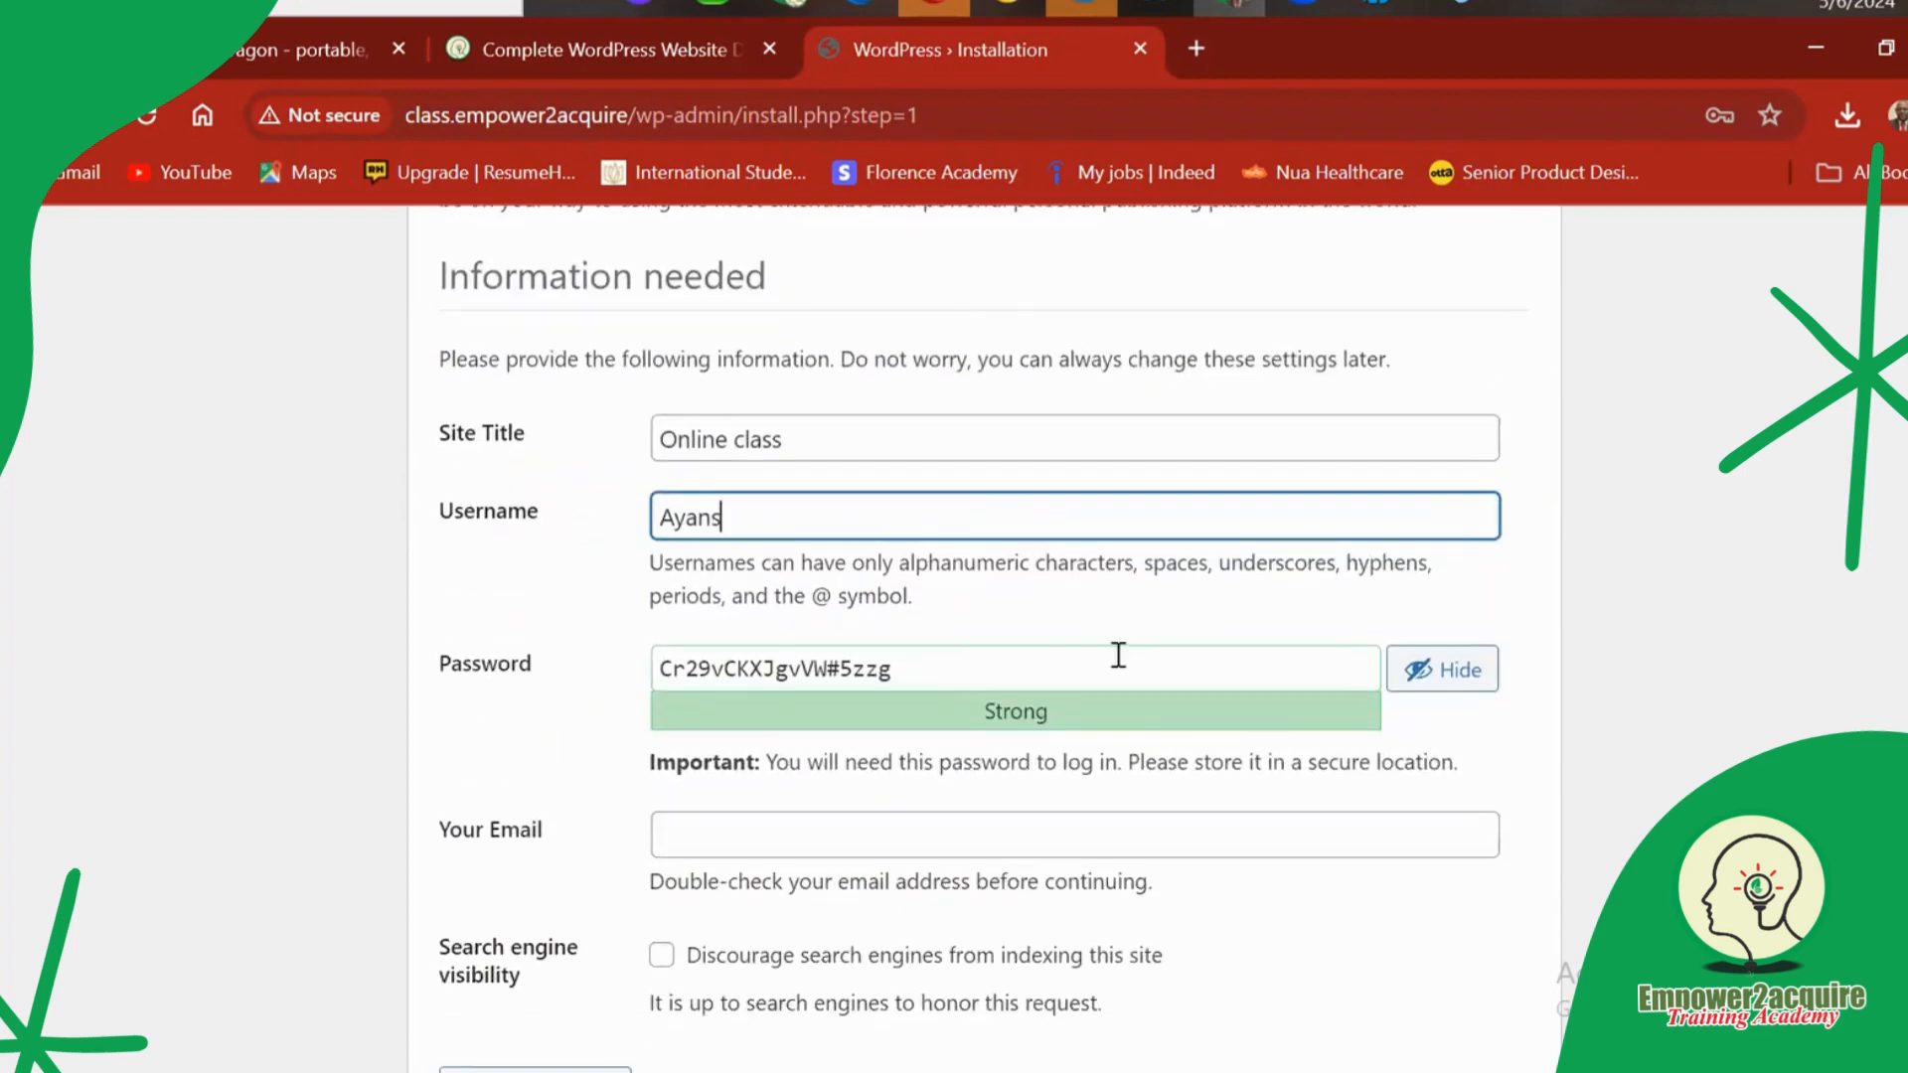
Replace the administrator username with "Onlineclass" in the WordPress installation form.
{"action": "left_click", "coordinate": [978, 670]}
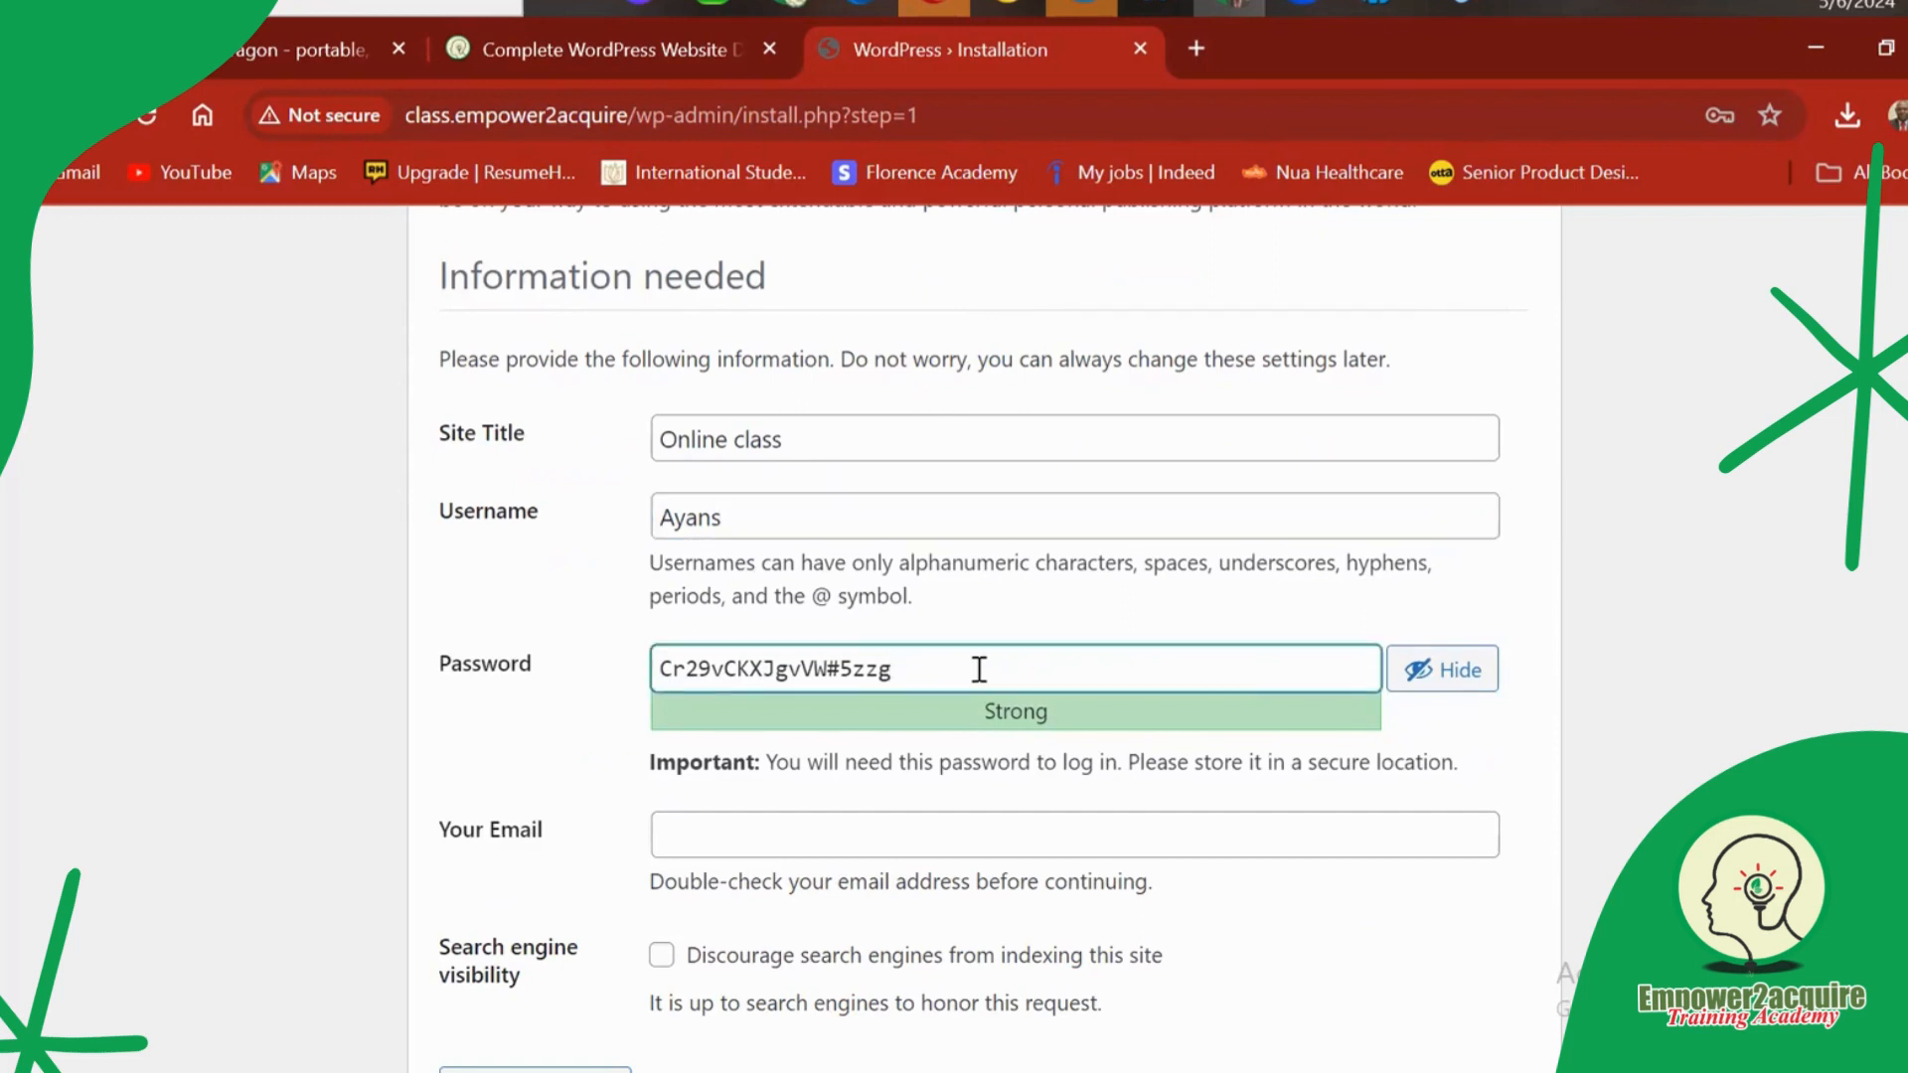
{"action": "key", "text": "shift+Tab"}
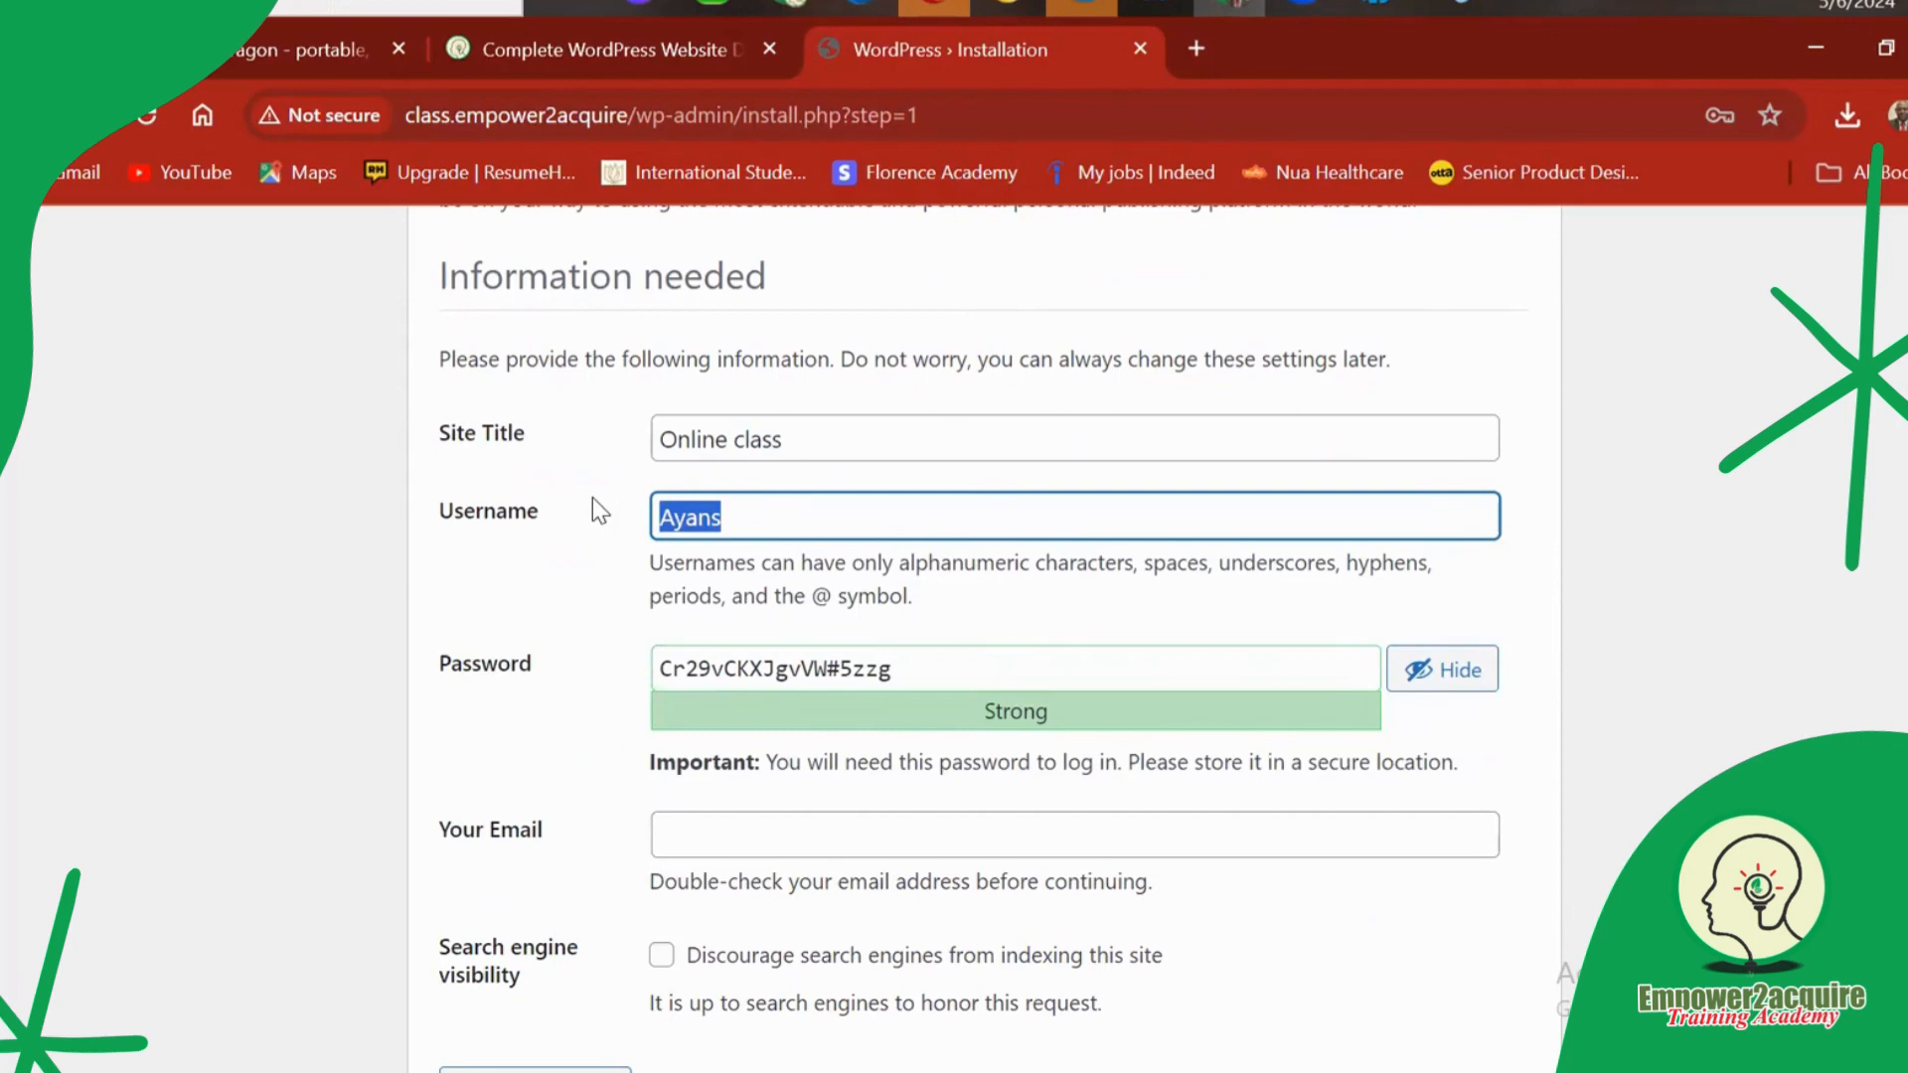
{"action": "type", "text": "ay"}
{"action": "key", "text": "BackSpace"}
{"action": "key", "text": "BackSpace"}
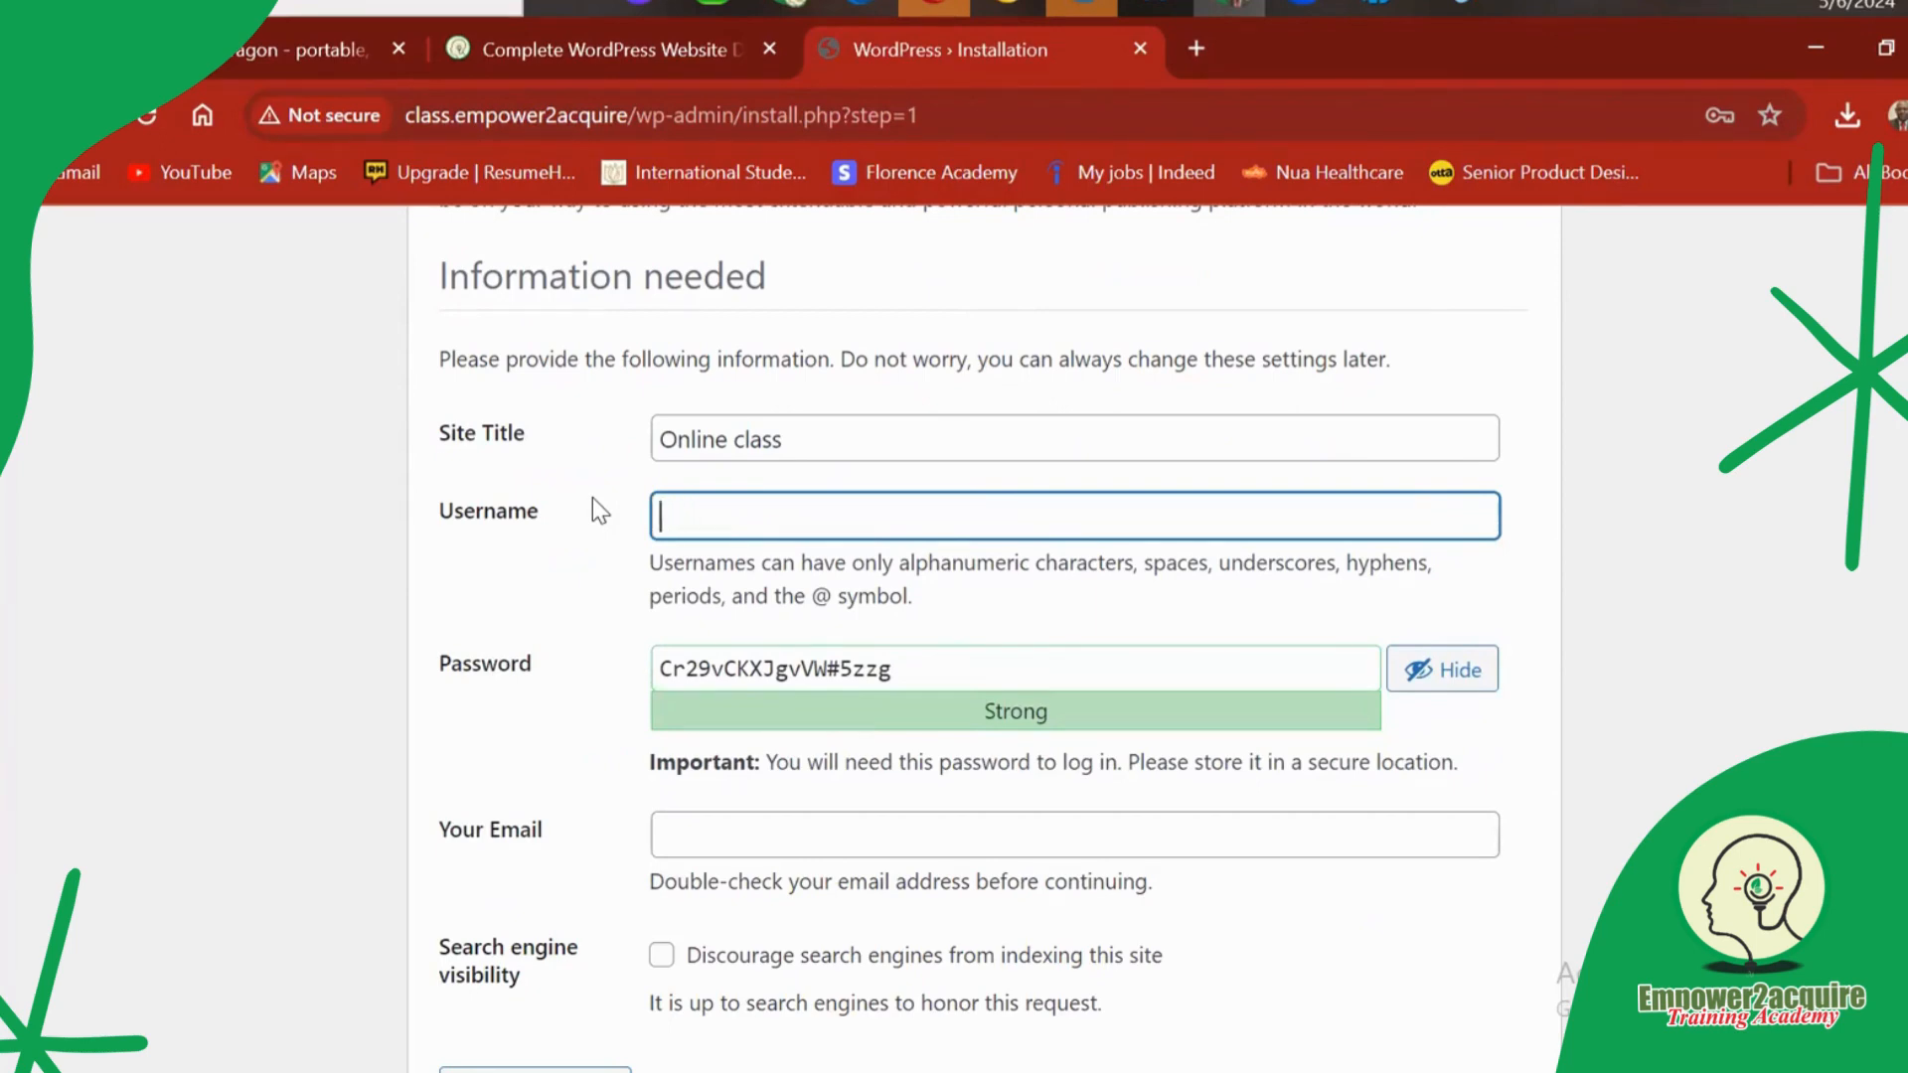
{"action": "type", "text": "Onlineclass"}
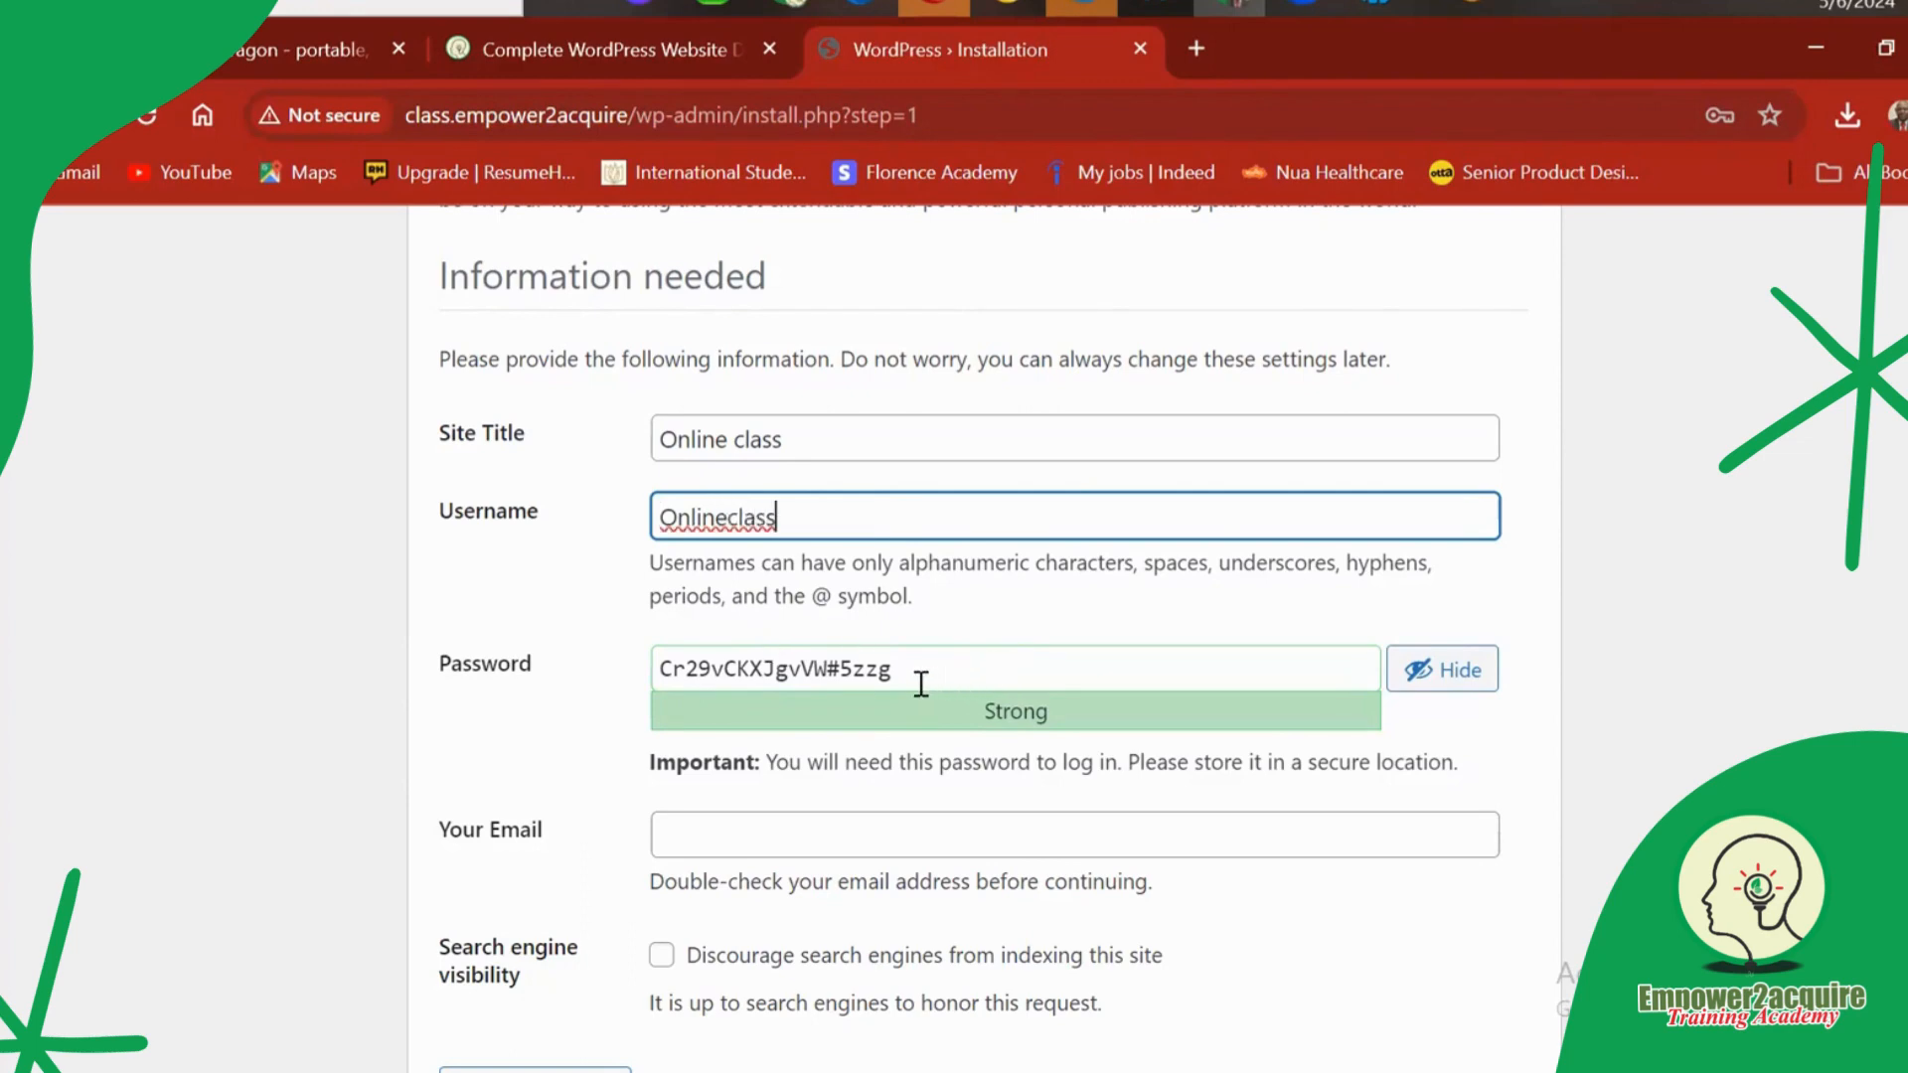
Fill in the administrator's email with the suggested address, keep the generated password and run the WordPress installation.
{"action": "left_click", "coordinate": [812, 842]}
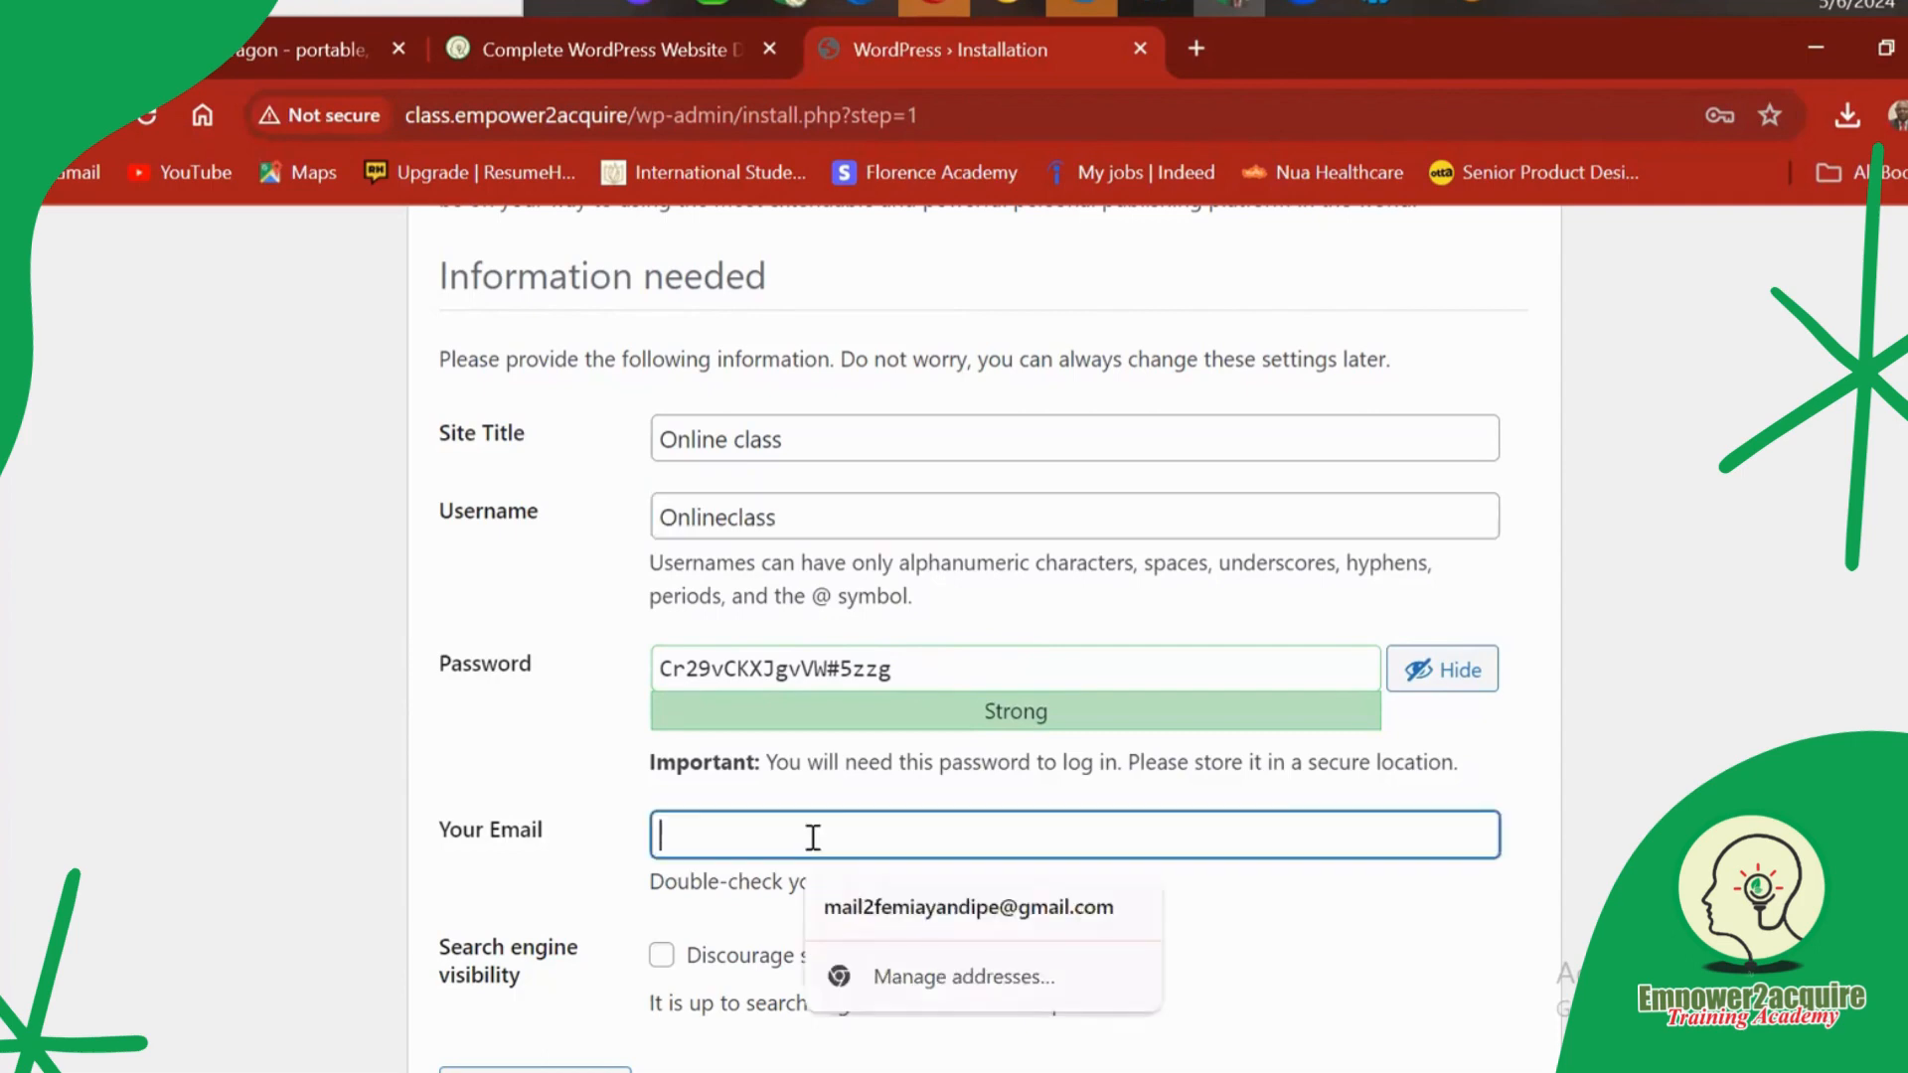
{"action": "left_click", "coordinate": [908, 914]}
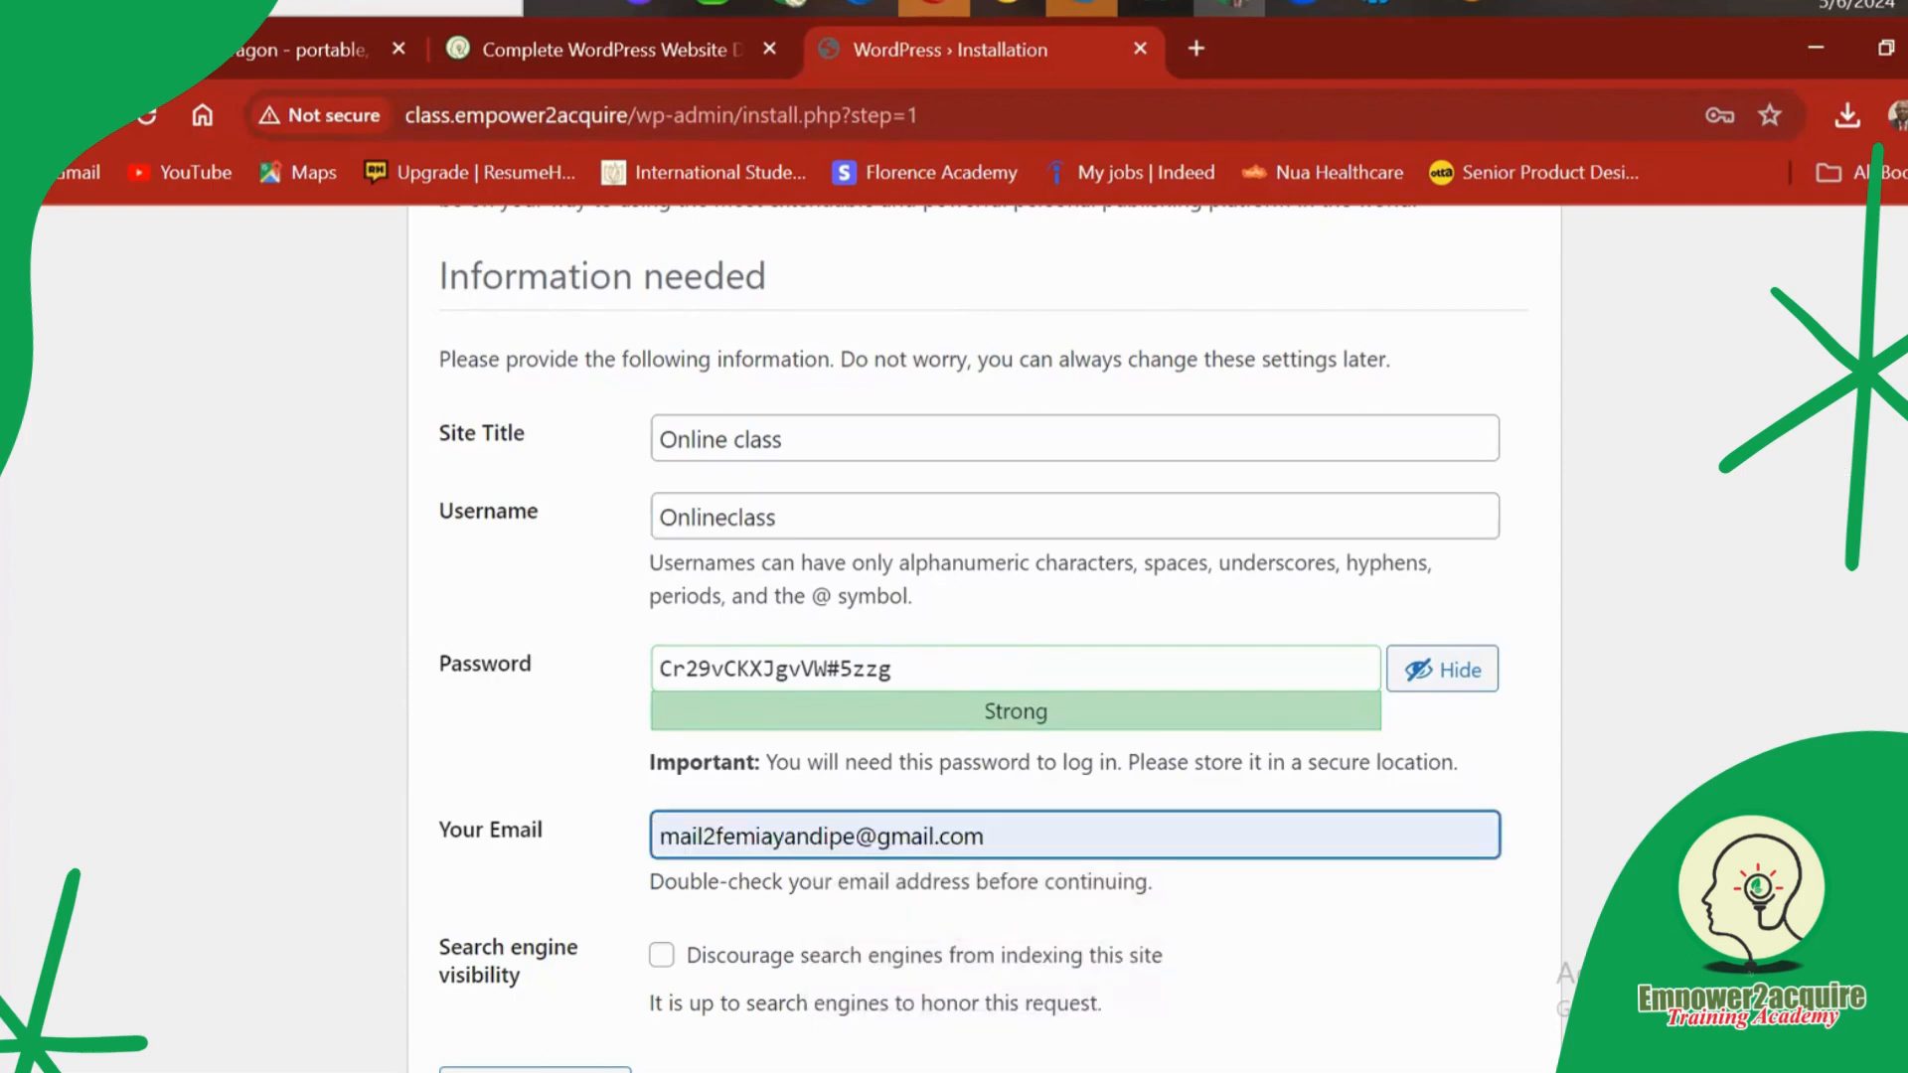
{"action": "scroll", "coordinate": [983, 636], "scroll_direction": "down", "scroll_amount": 1}
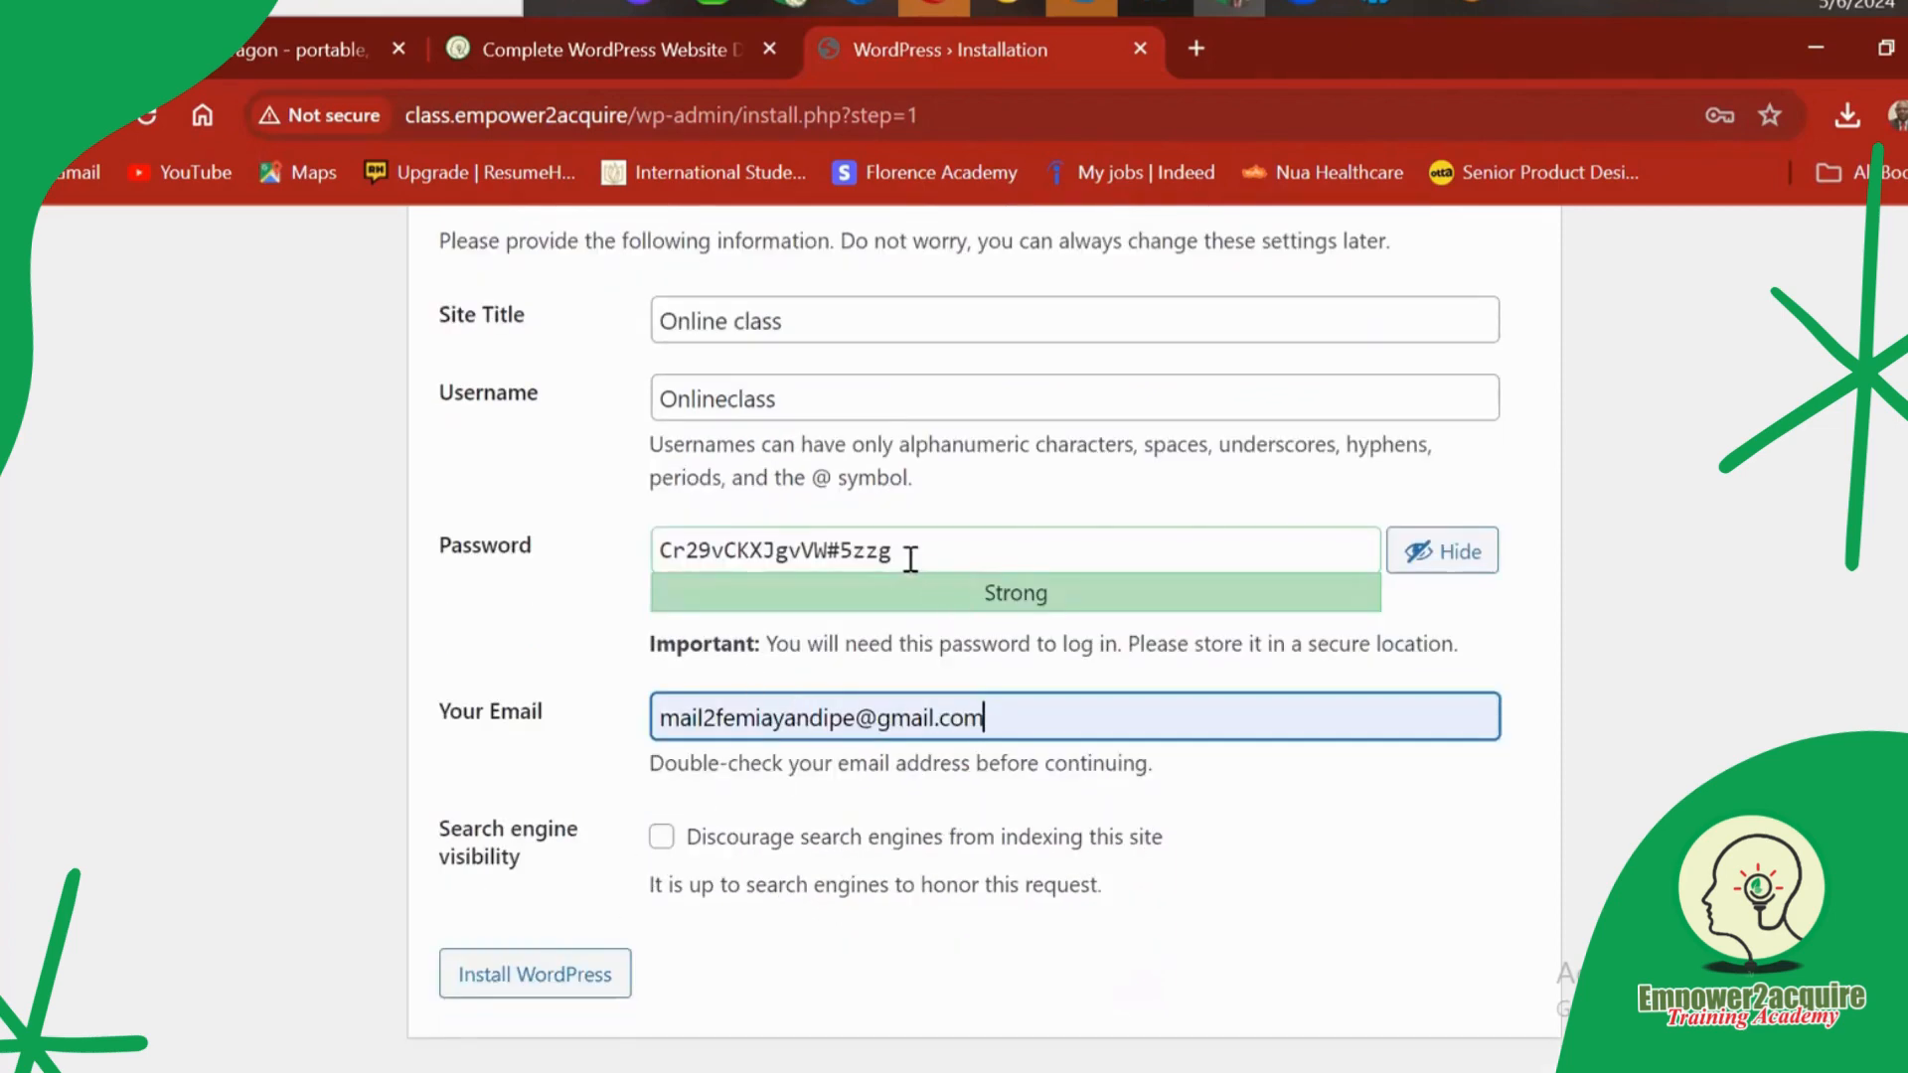
{"action": "left_click_drag", "start_coordinate": [907, 554], "coordinate": [646, 565]}
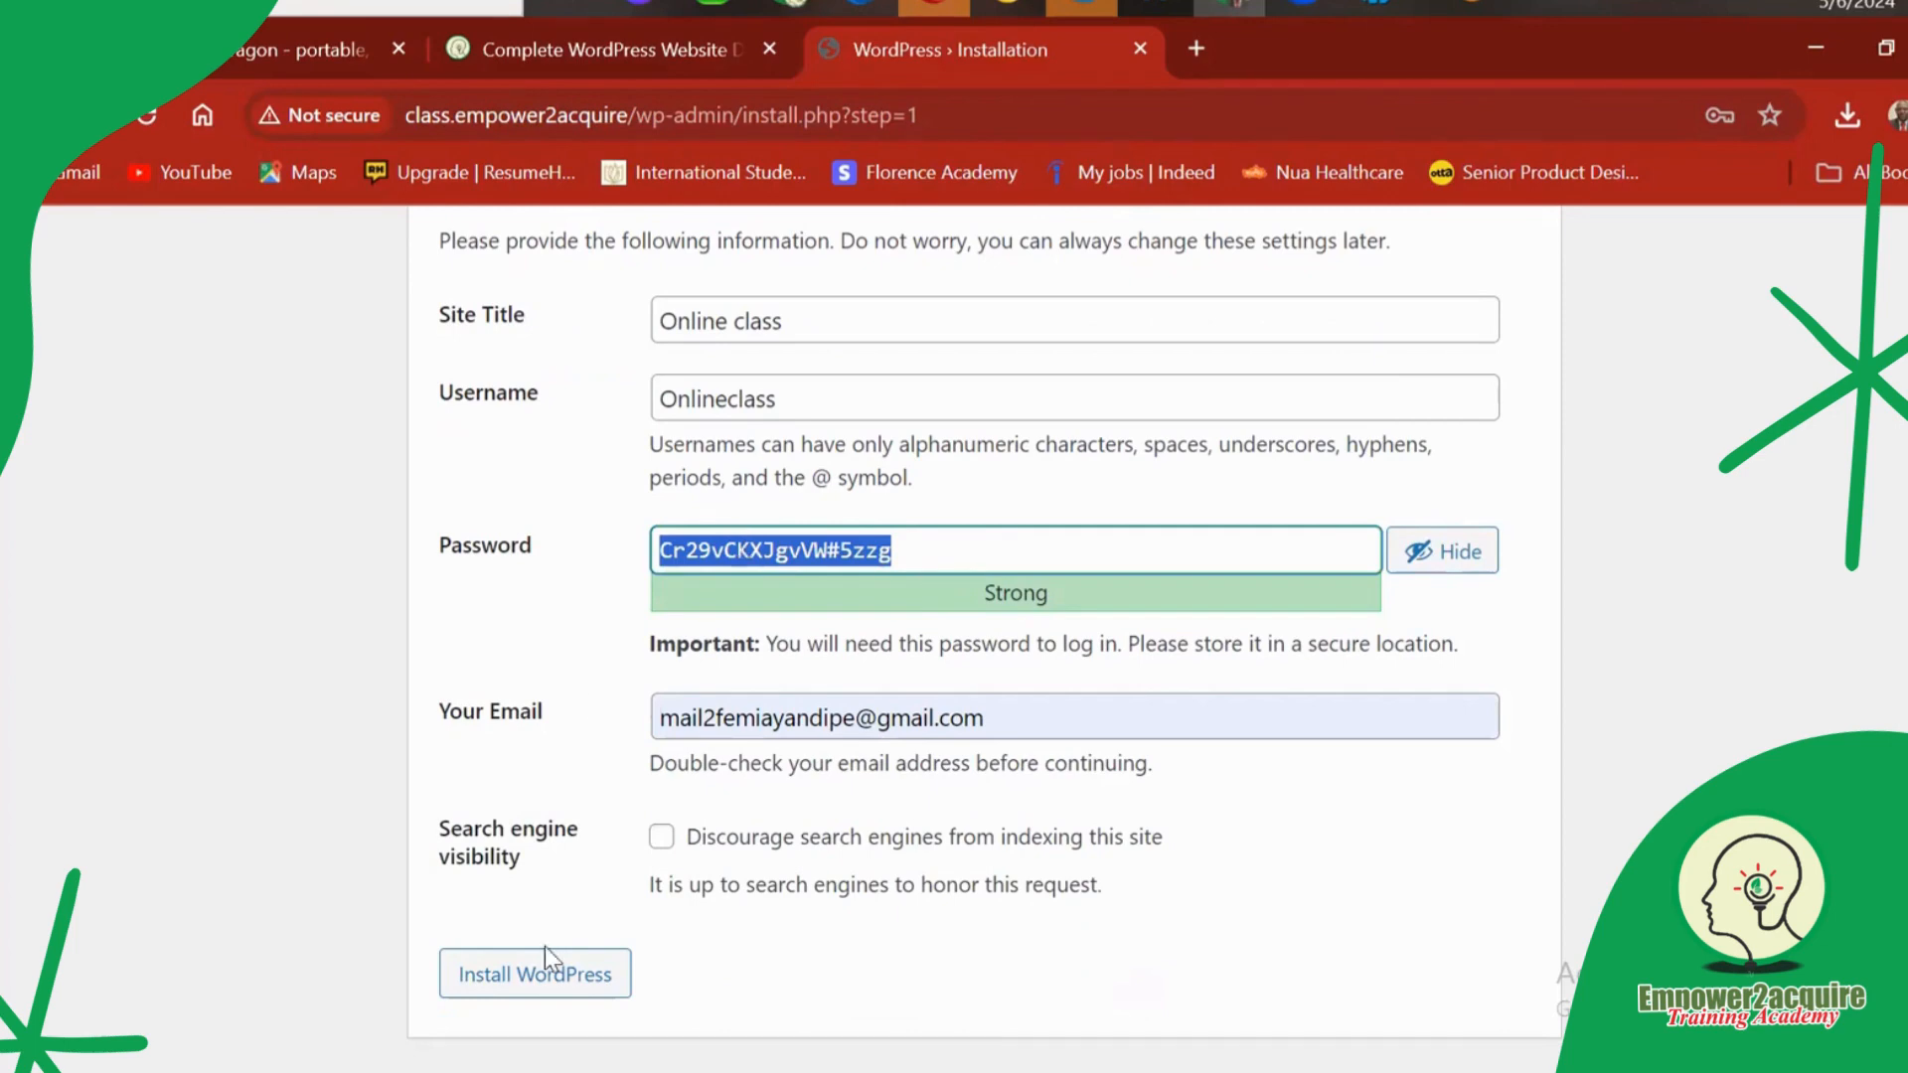
{"action": "left_click", "coordinate": [545, 983]}
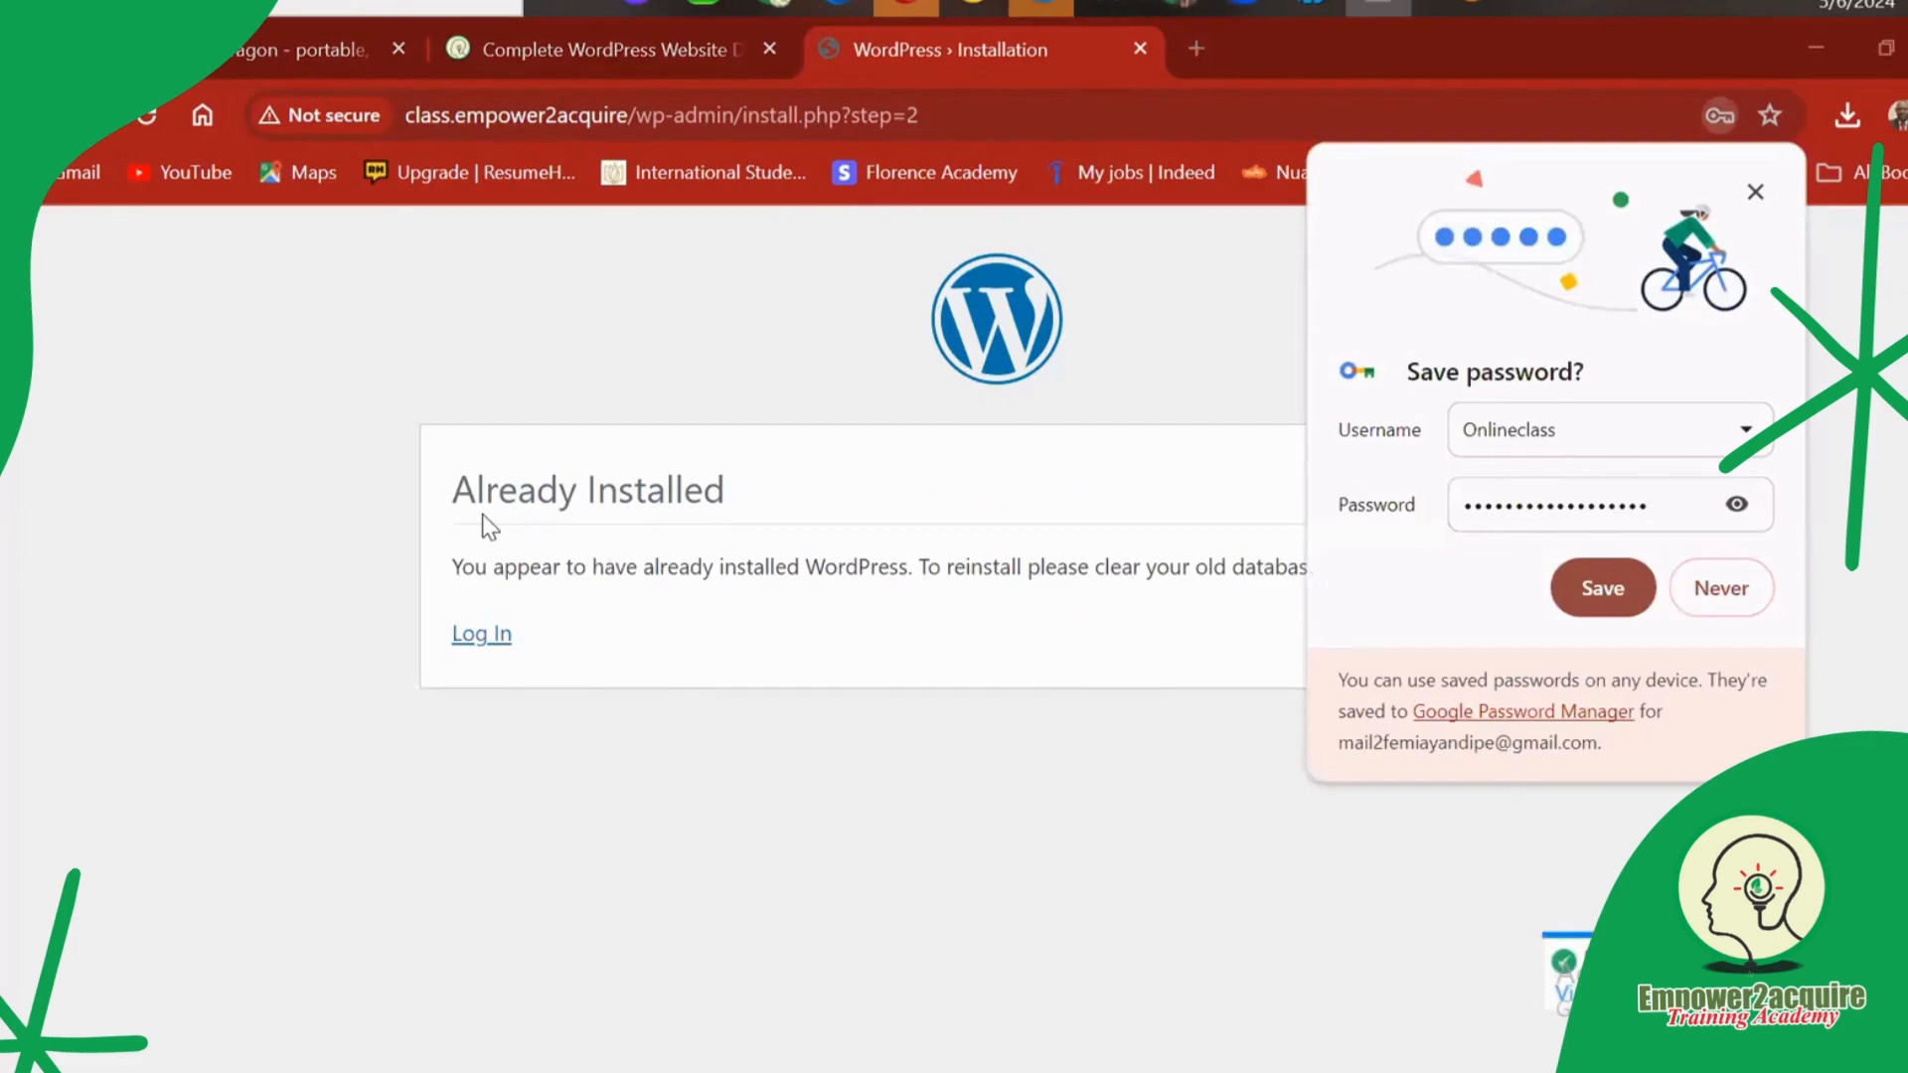
Save the new site credentials in the browser and log in to WordPress as "Onlineclass" with the saved account password.
{"action": "left_click", "coordinate": [1603, 592]}
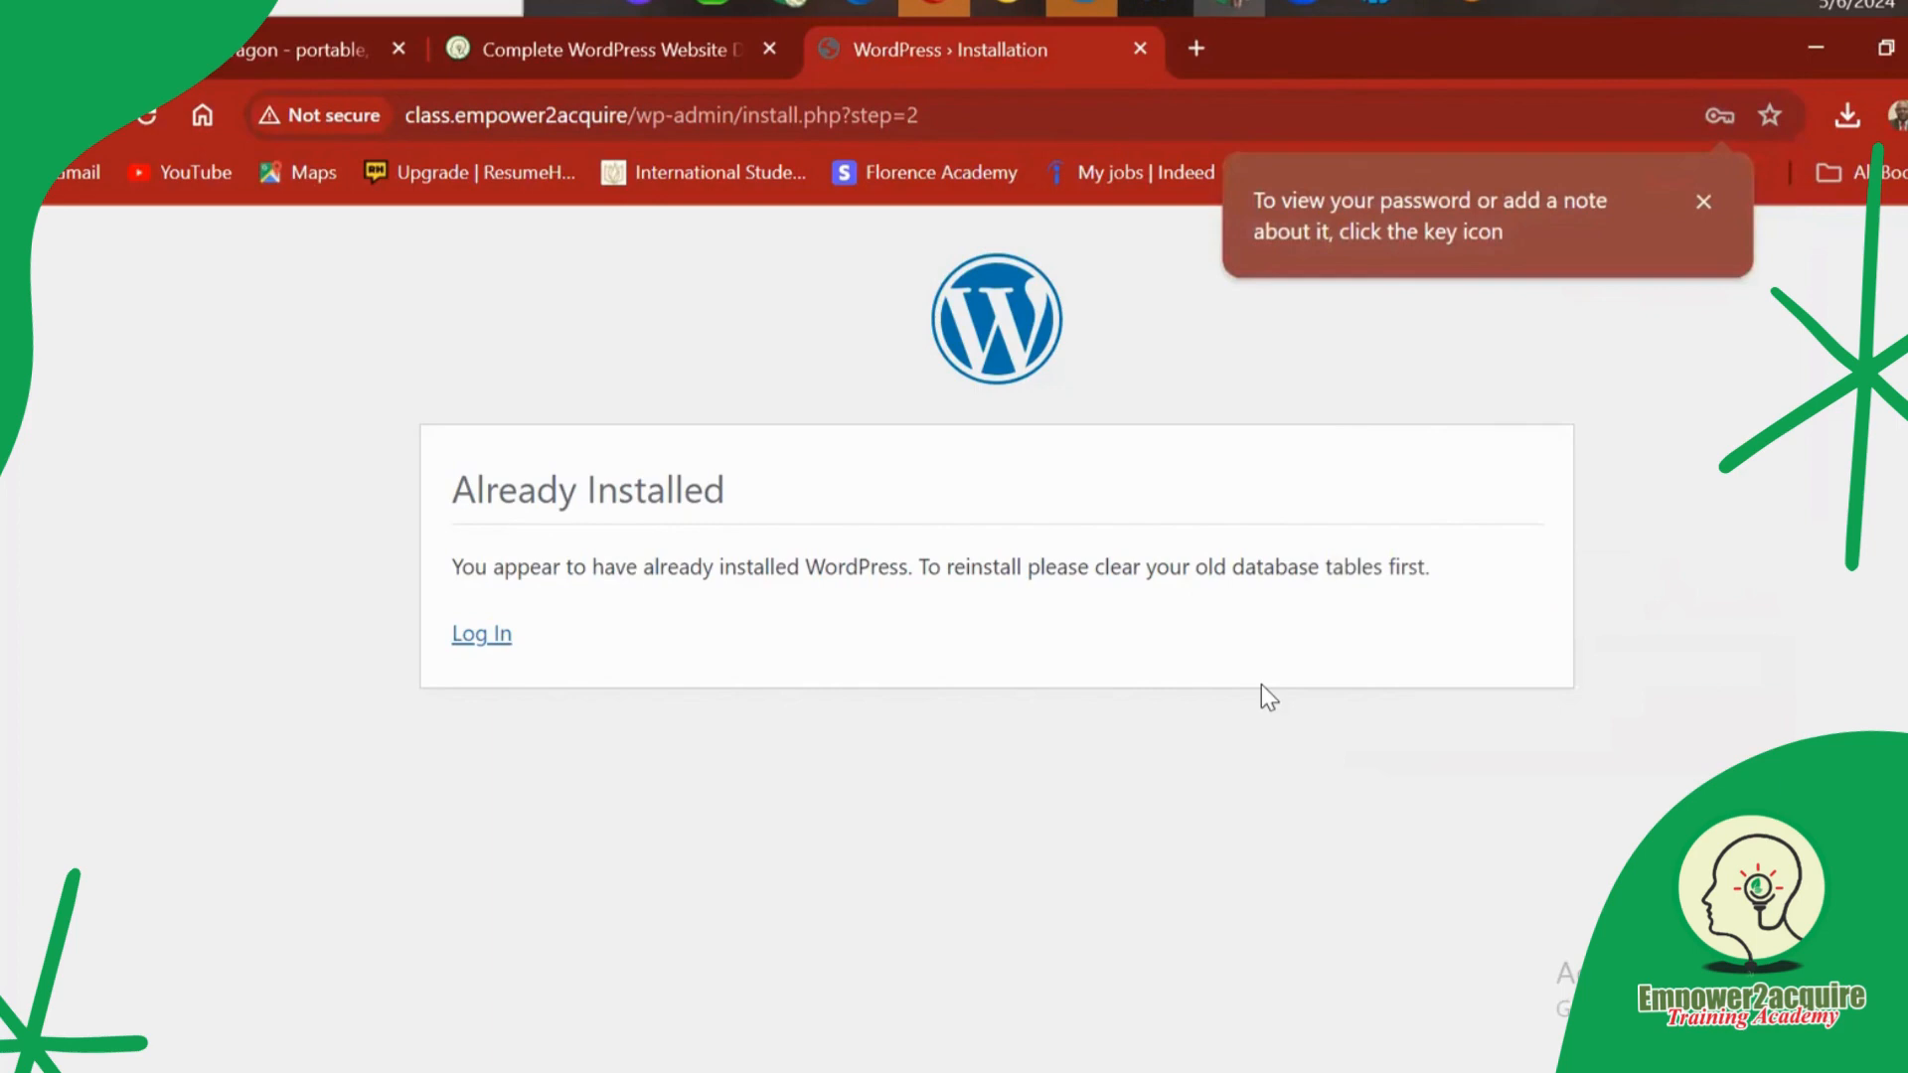
{"action": "left_click", "coordinate": [471, 648]}
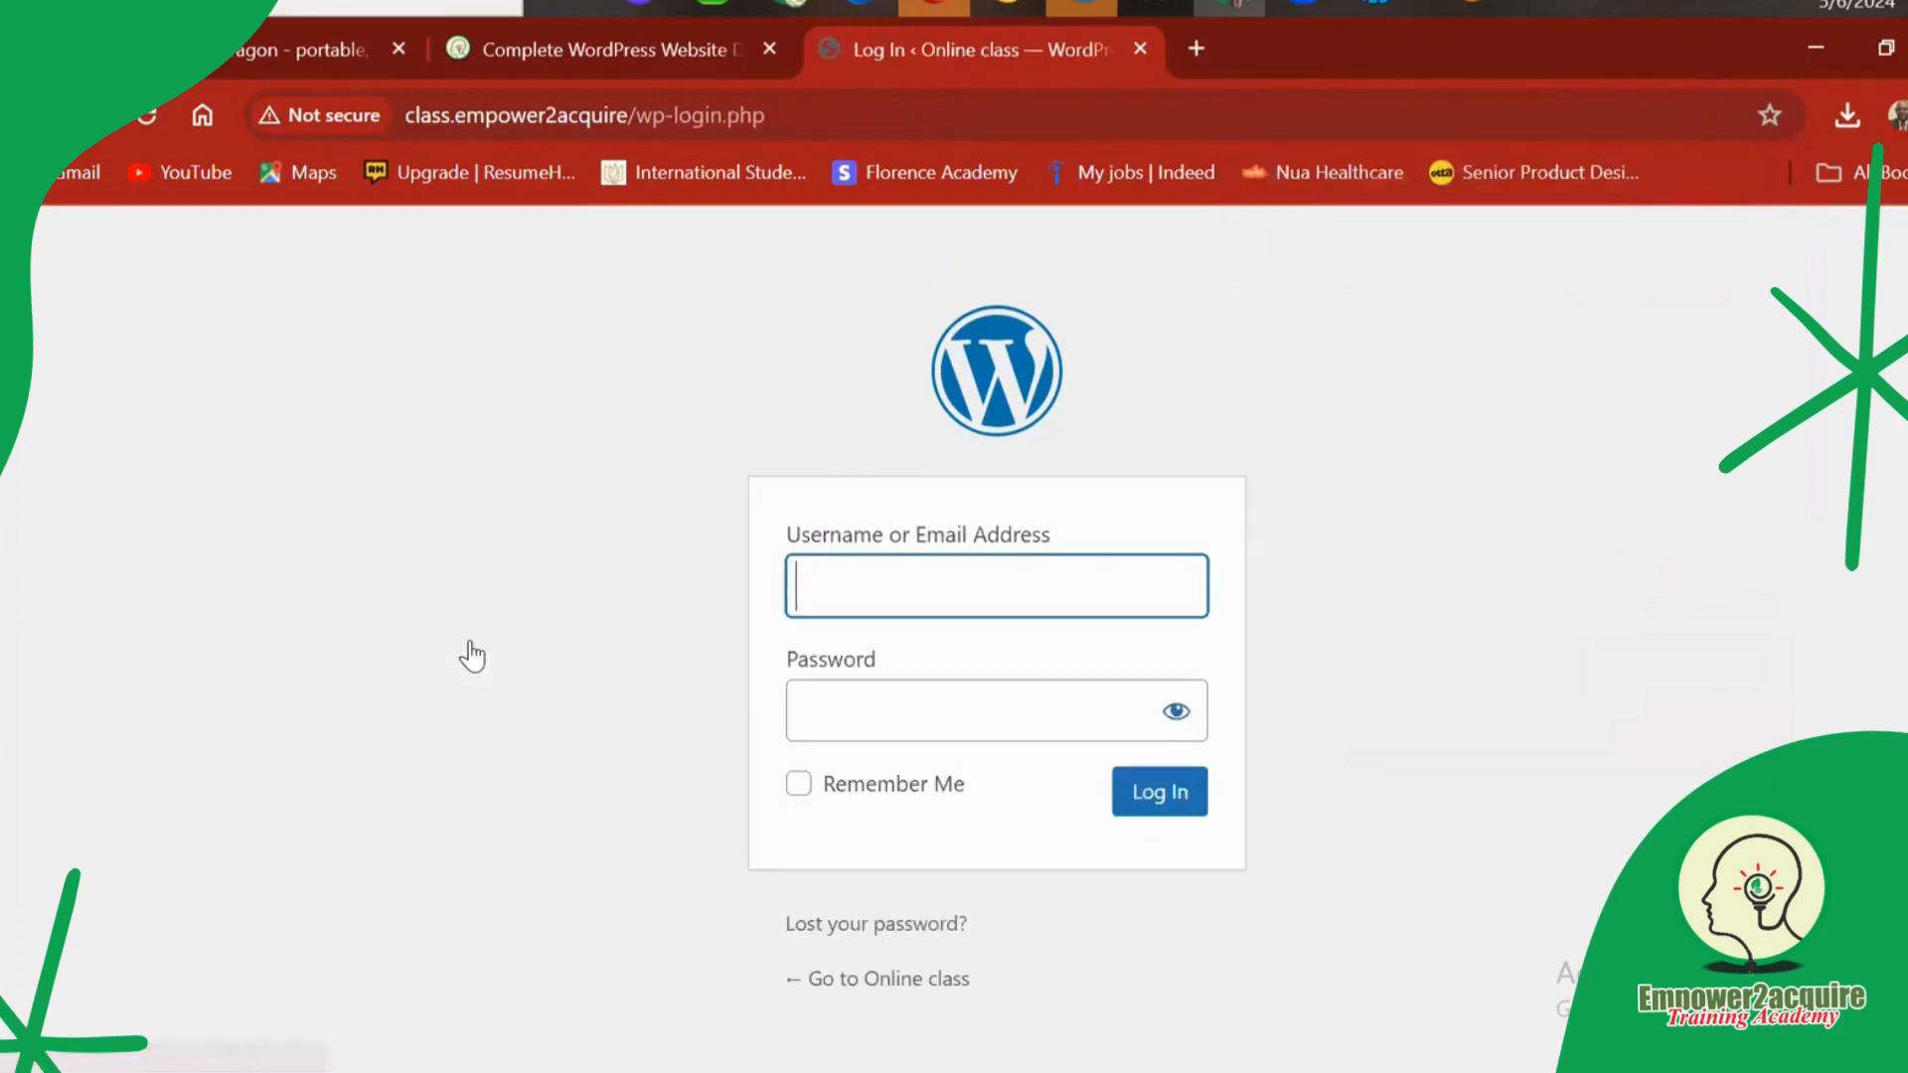
{"action": "left_click", "coordinate": [924, 594]}
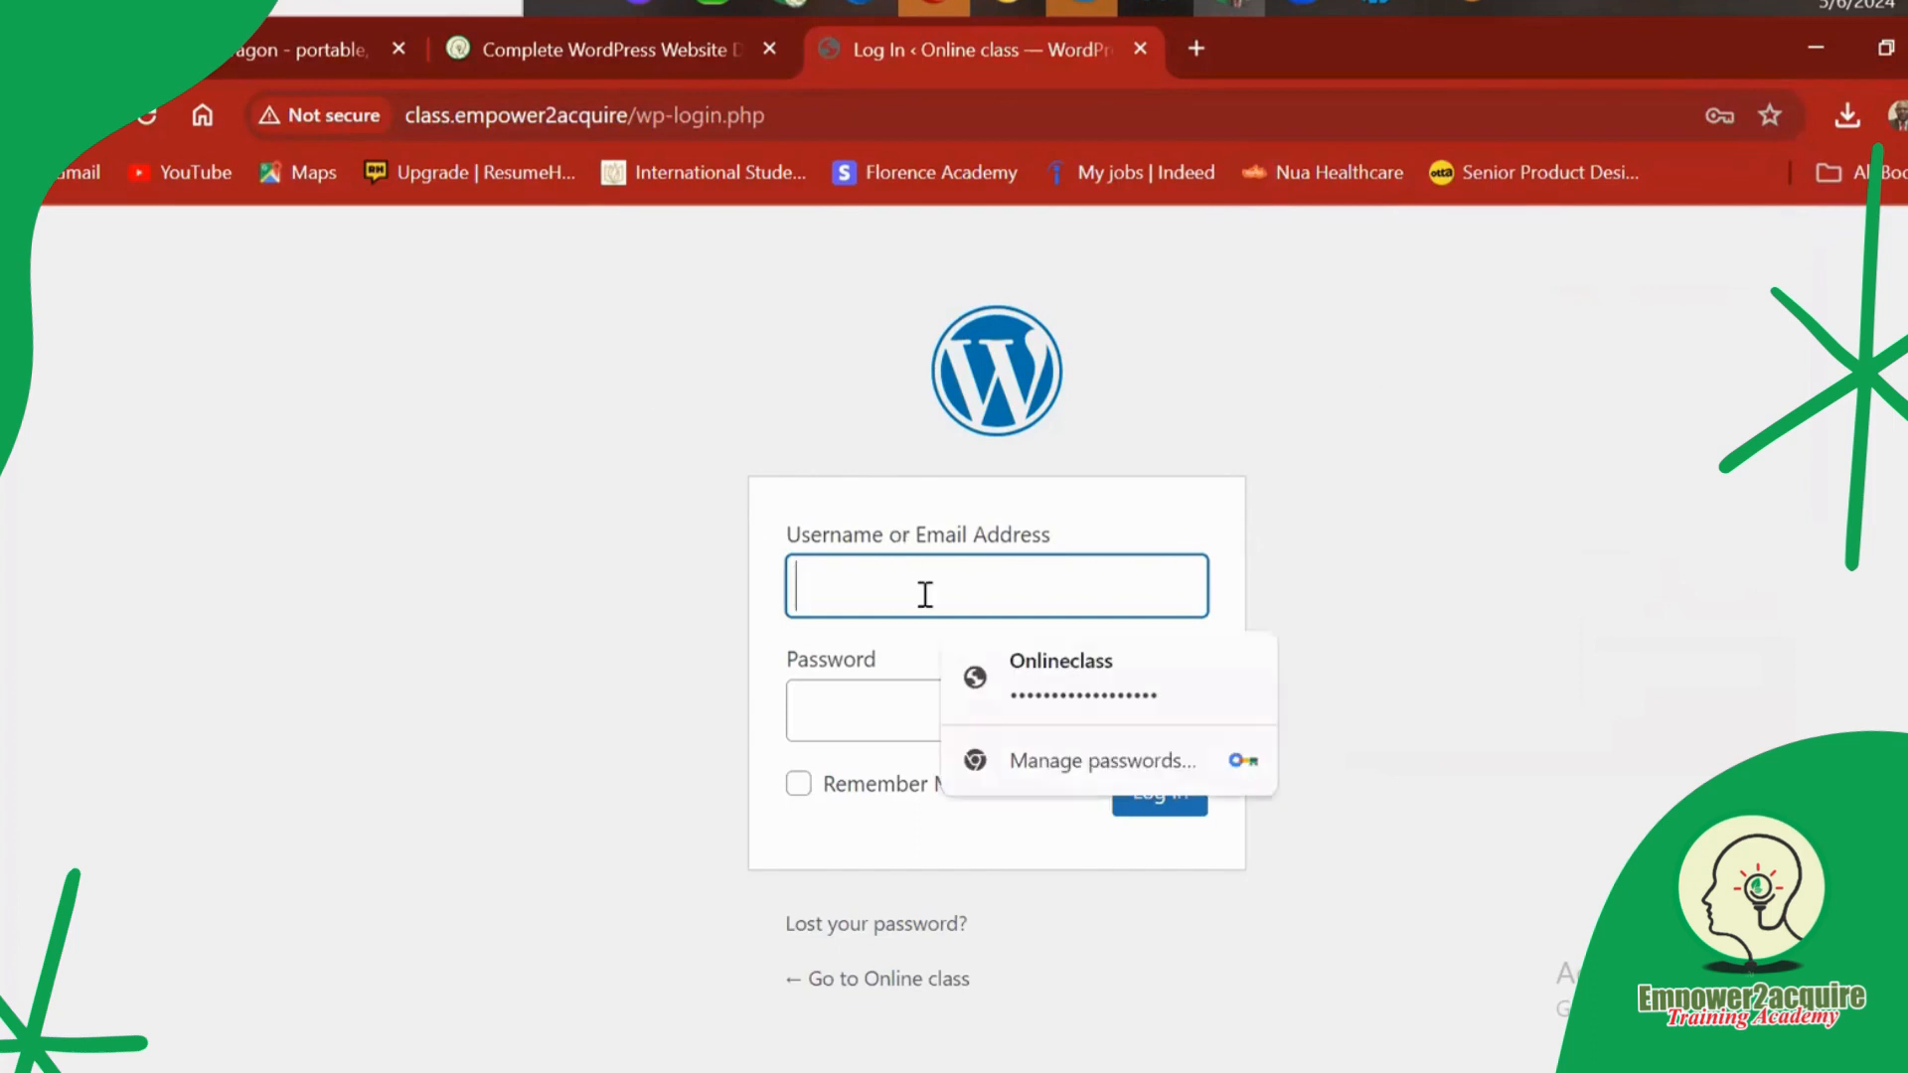
{"action": "left_click", "coordinate": [1052, 676]}
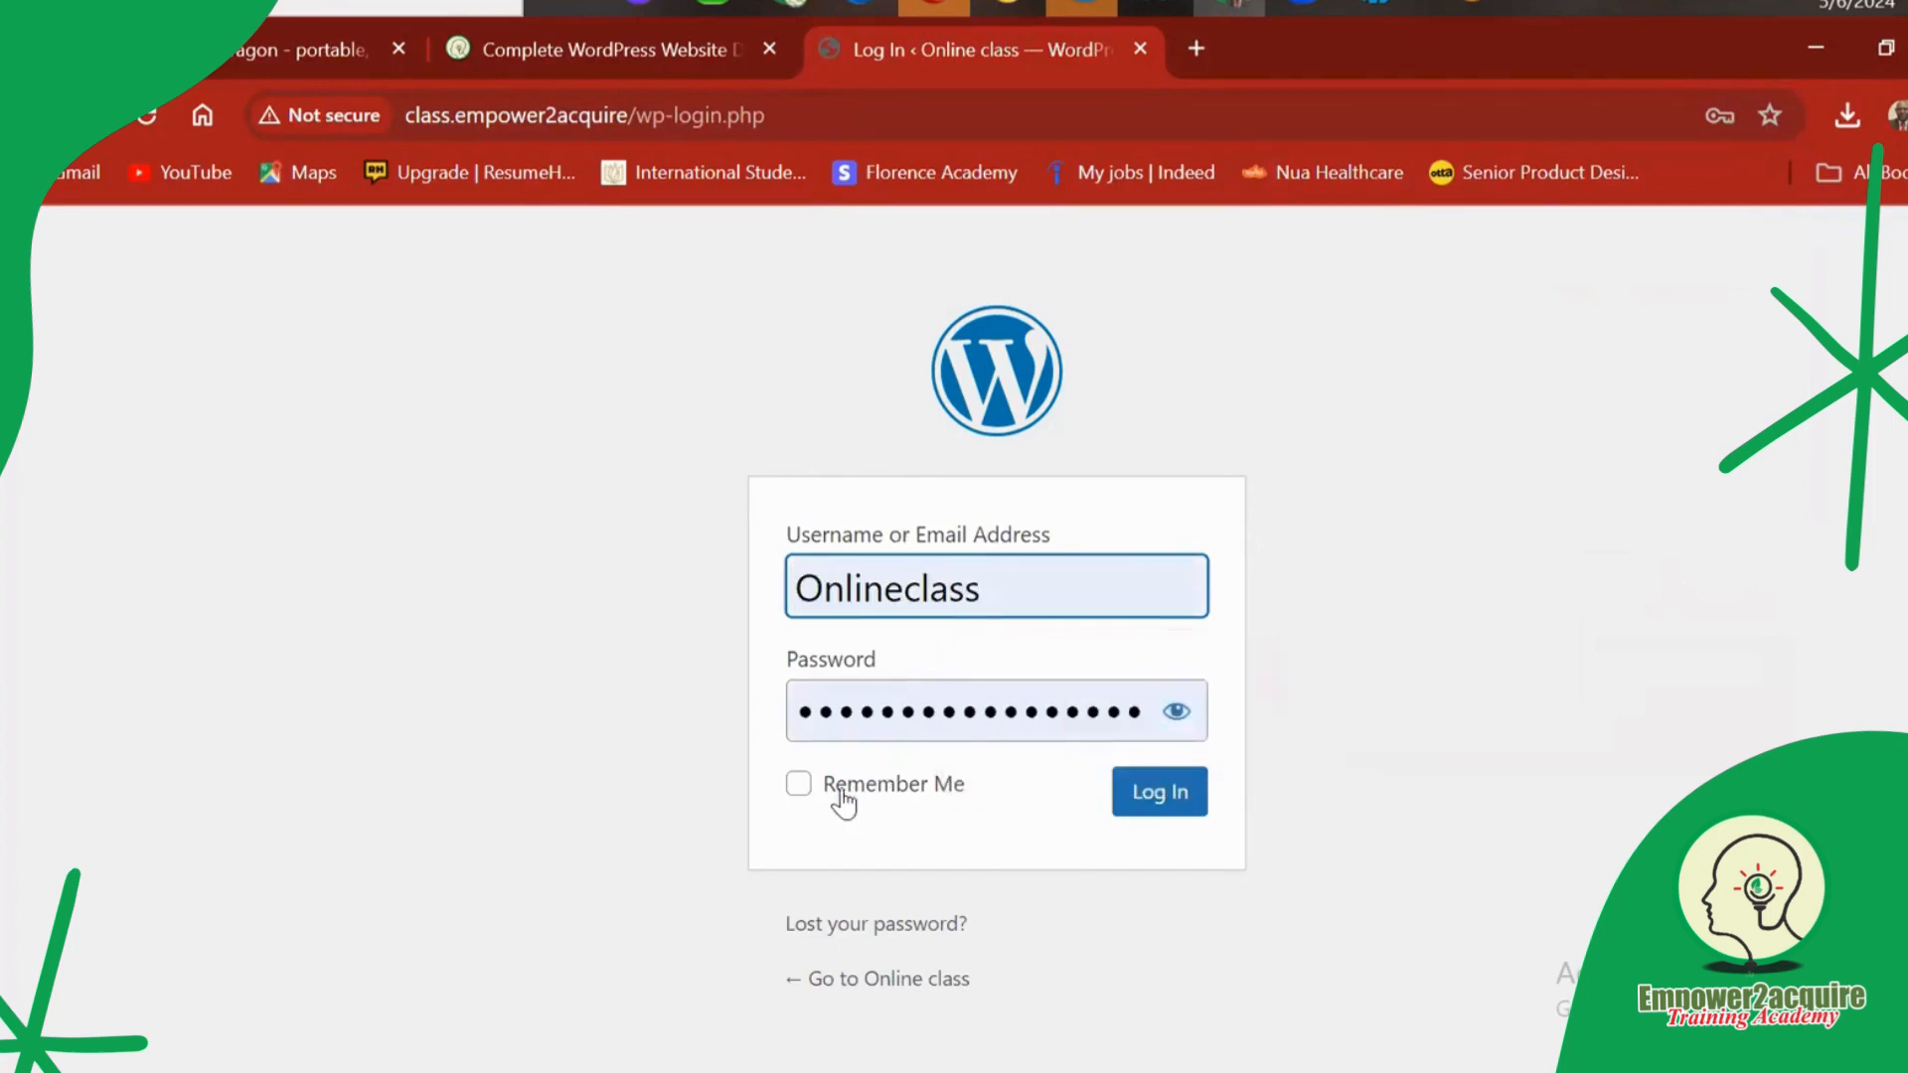
{"action": "left_click", "coordinate": [1143, 807]}
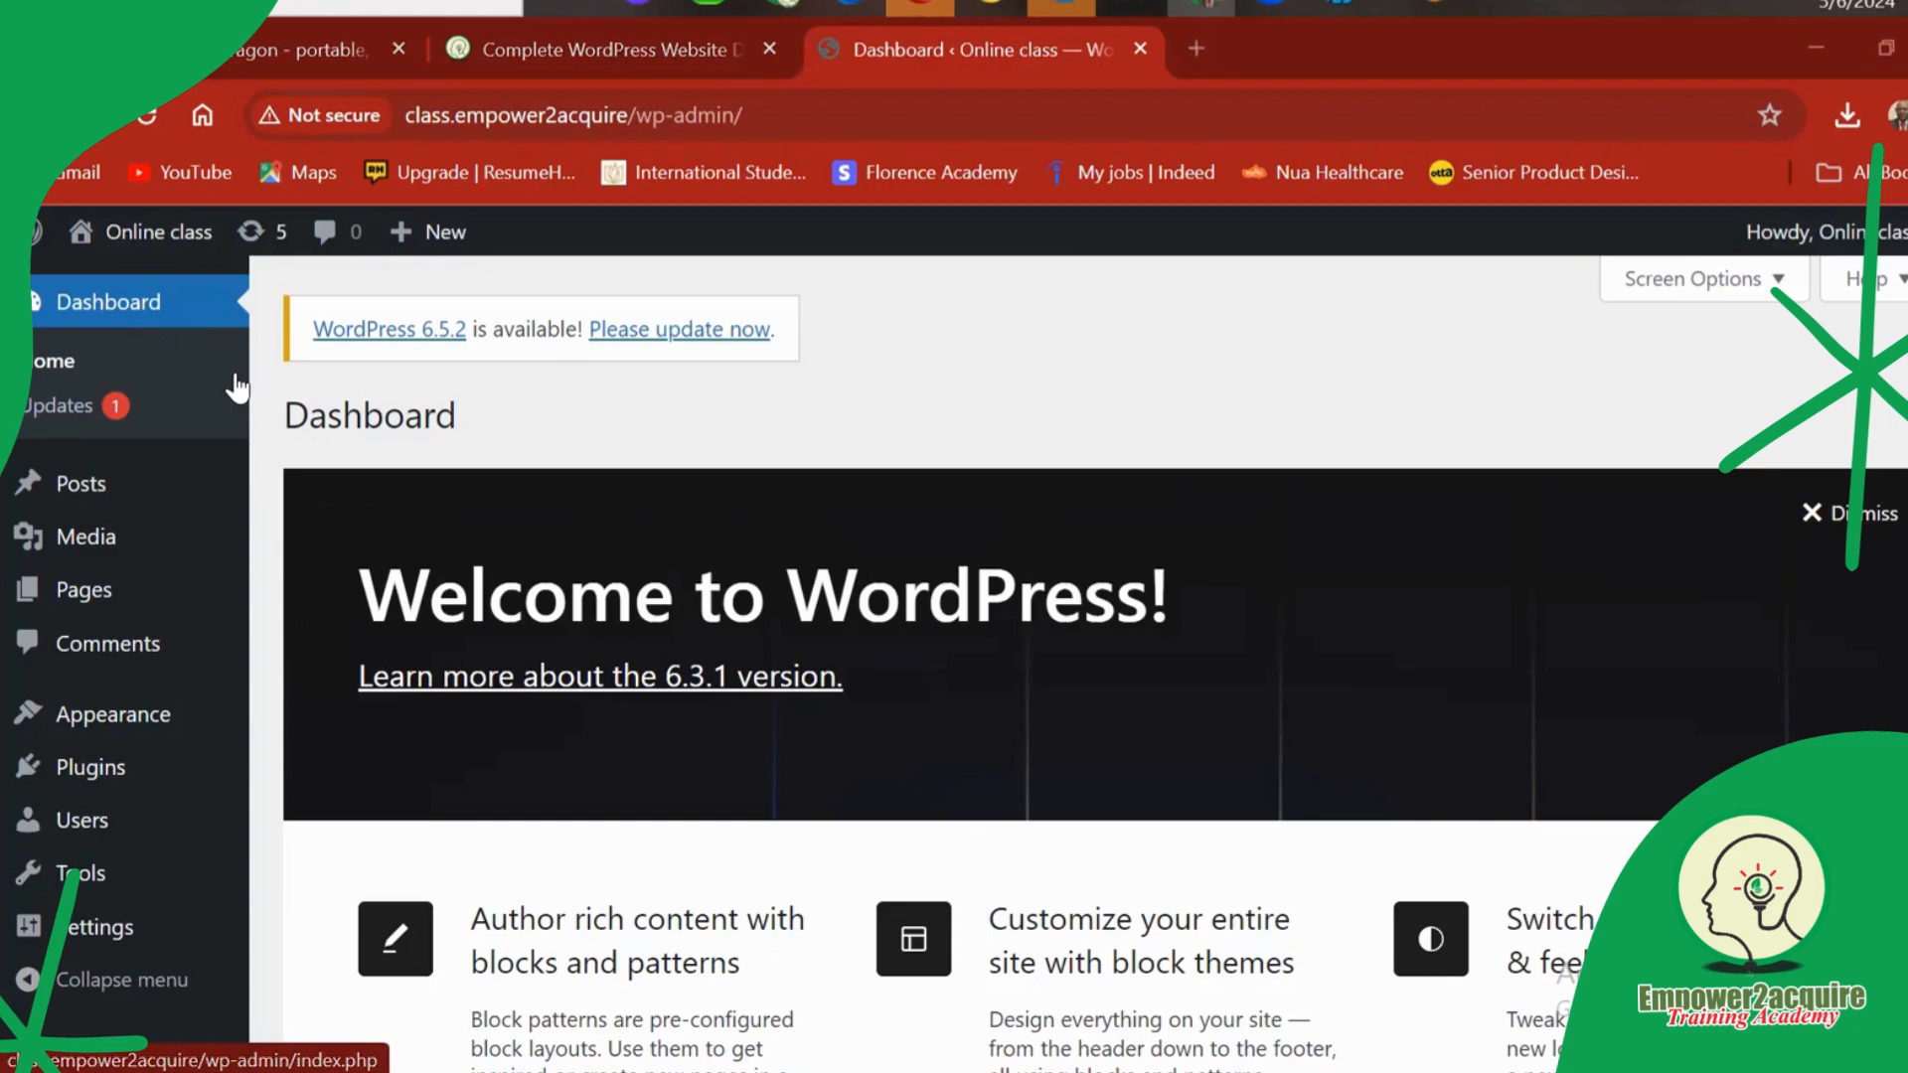
Visit the Online class site from the WordPress dashboard and look through its home page.
{"action": "mouse_move", "coordinate": [176, 245]}
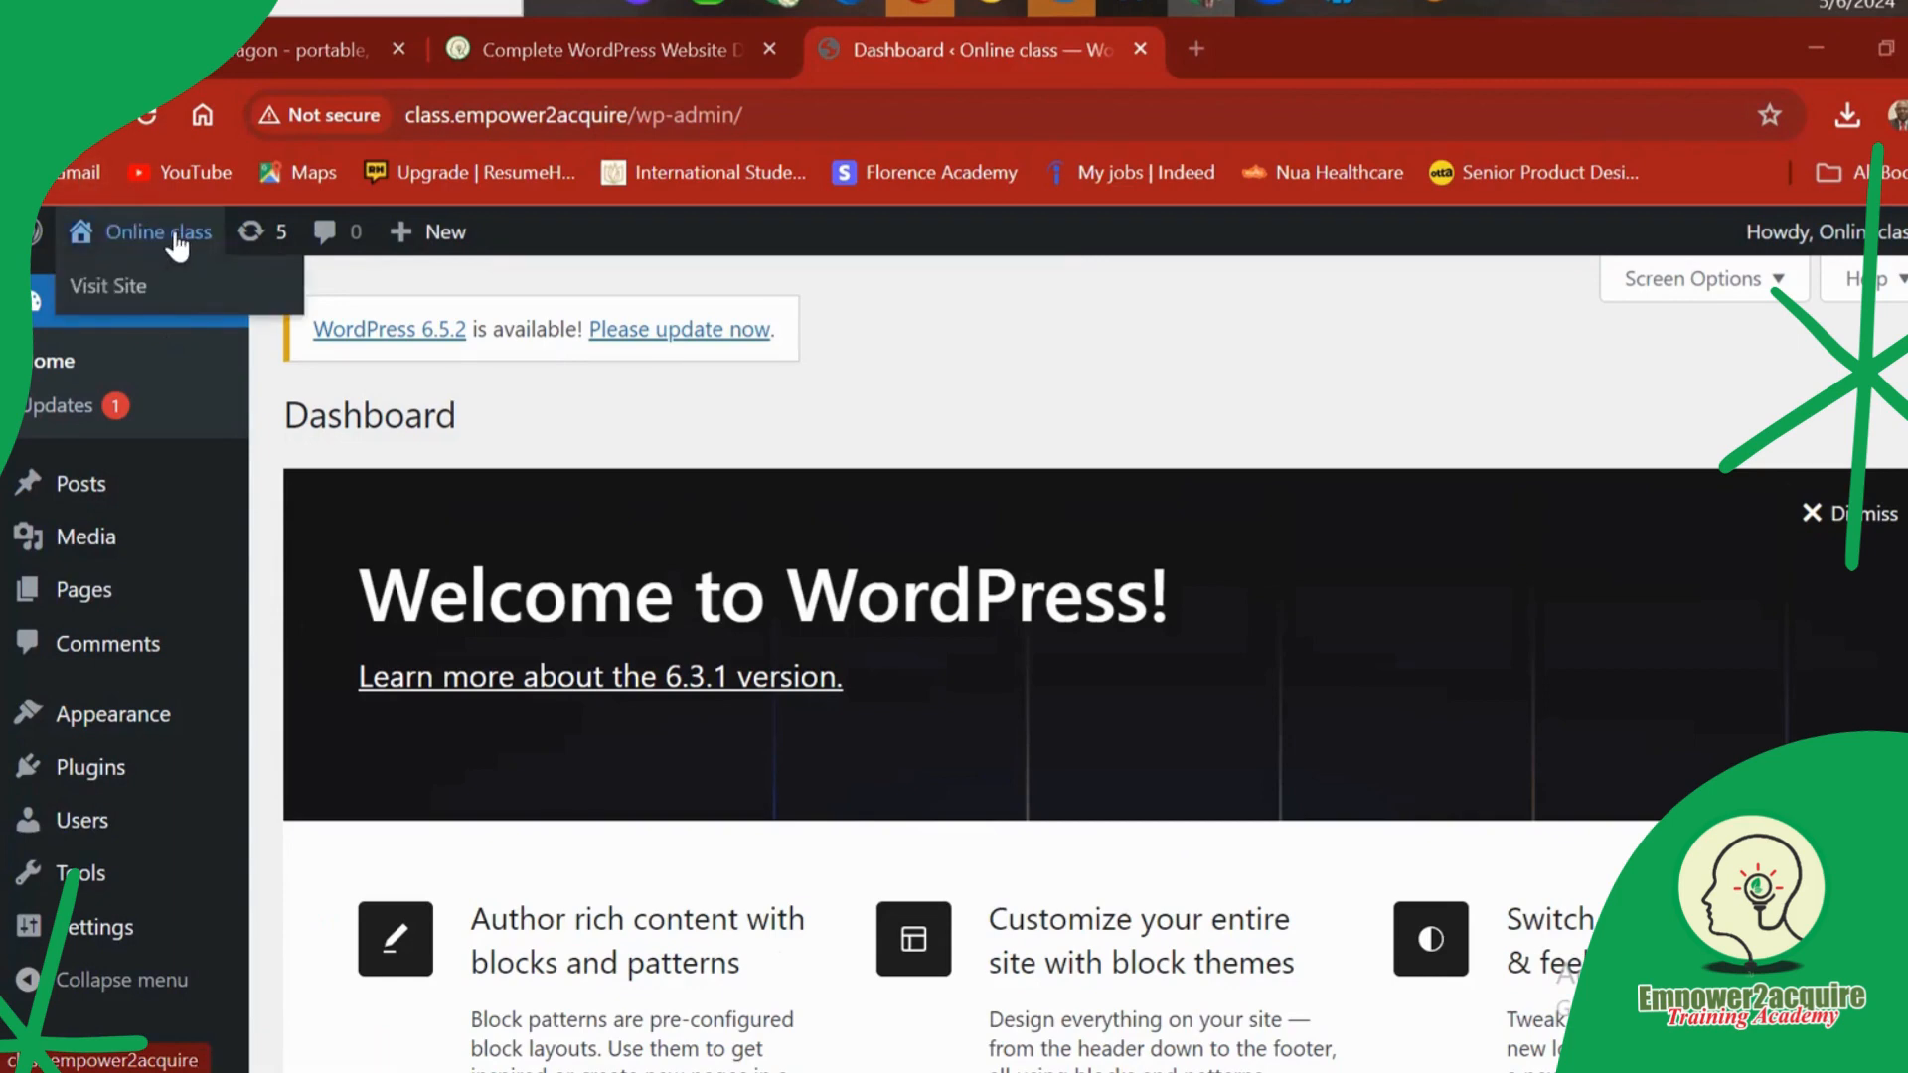
{"action": "left_click", "coordinate": [177, 246]}
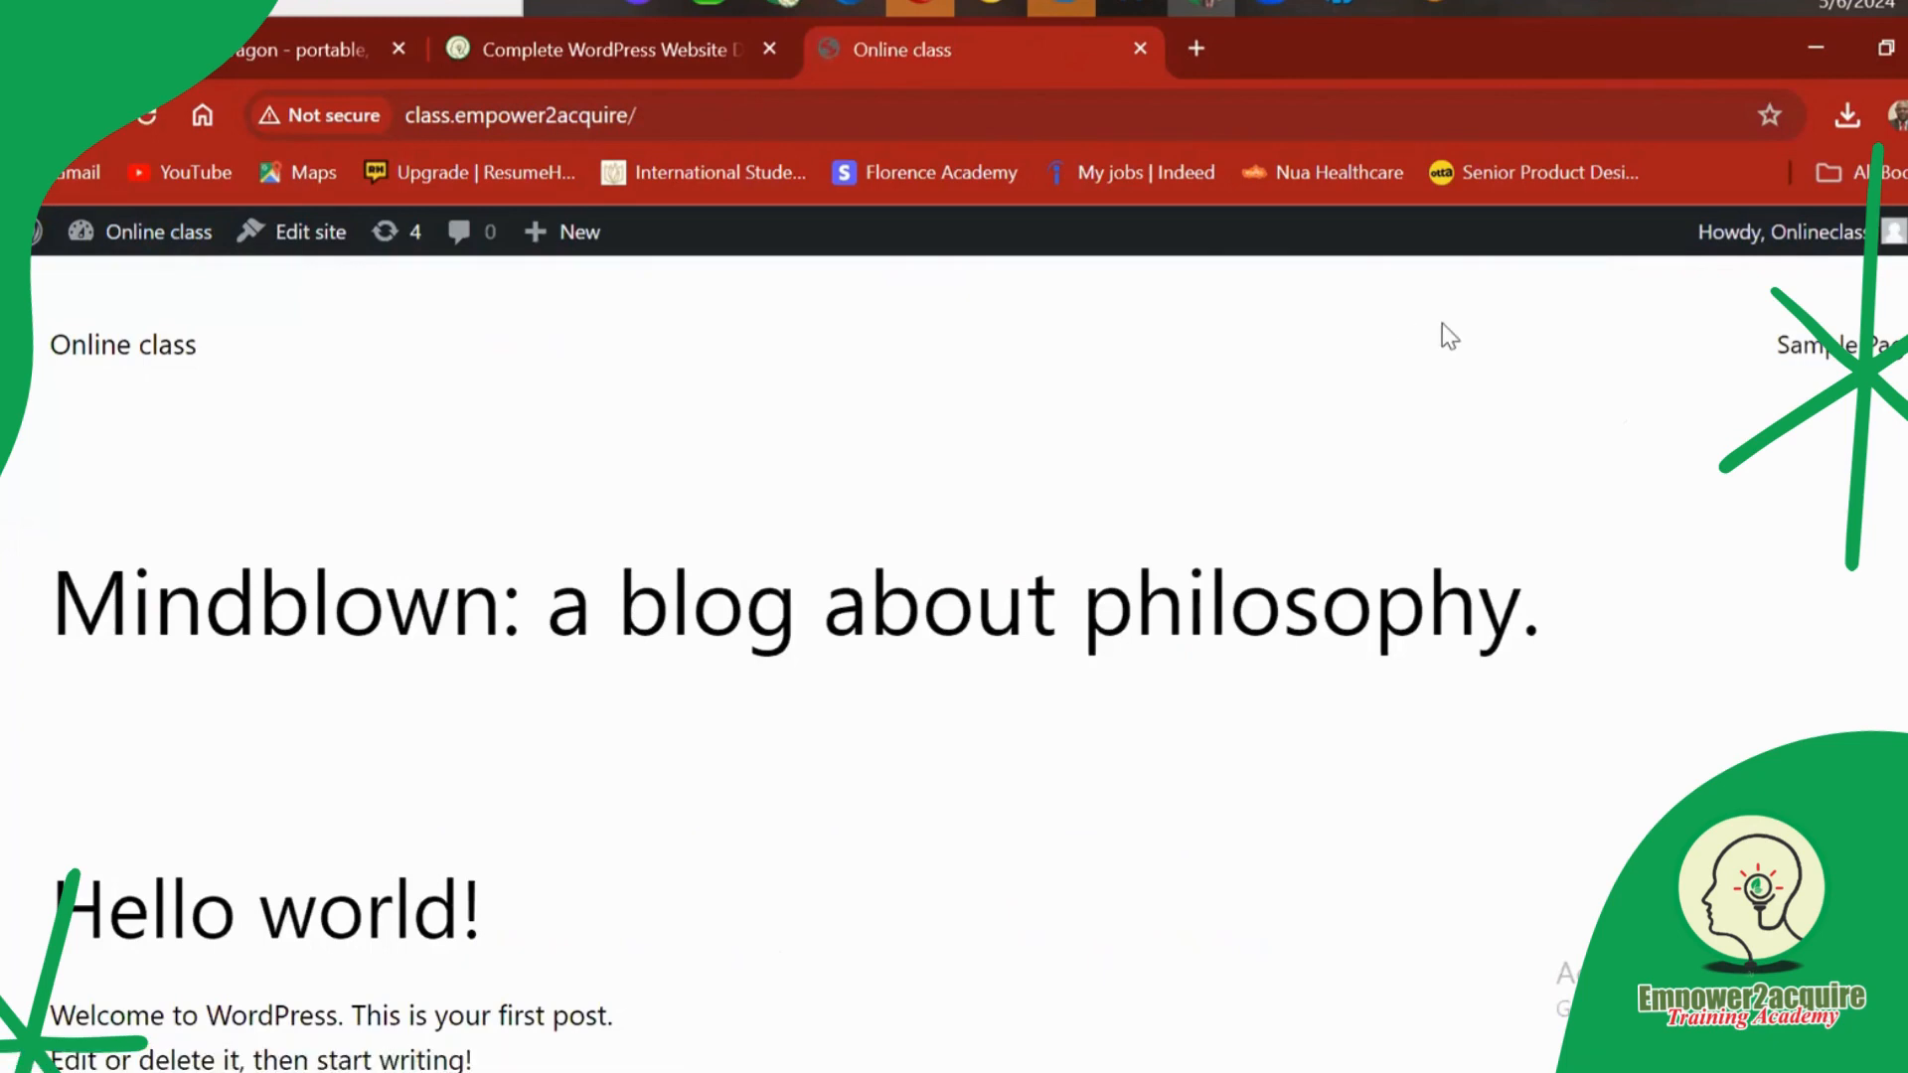
{"action": "scroll", "coordinate": [954, 656], "scroll_direction": "down", "scroll_amount": 9}
{"action": "scroll", "coordinate": [954, 656], "scroll_direction": "up", "scroll_amount": 9}
{"action": "scroll", "coordinate": [954, 656], "scroll_direction": "down", "scroll_amount": 8}
{"action": "scroll", "coordinate": [954, 656], "scroll_direction": "down", "scroll_amount": 6}
{"action": "scroll", "coordinate": [954, 656], "scroll_direction": "up", "scroll_amount": 6}
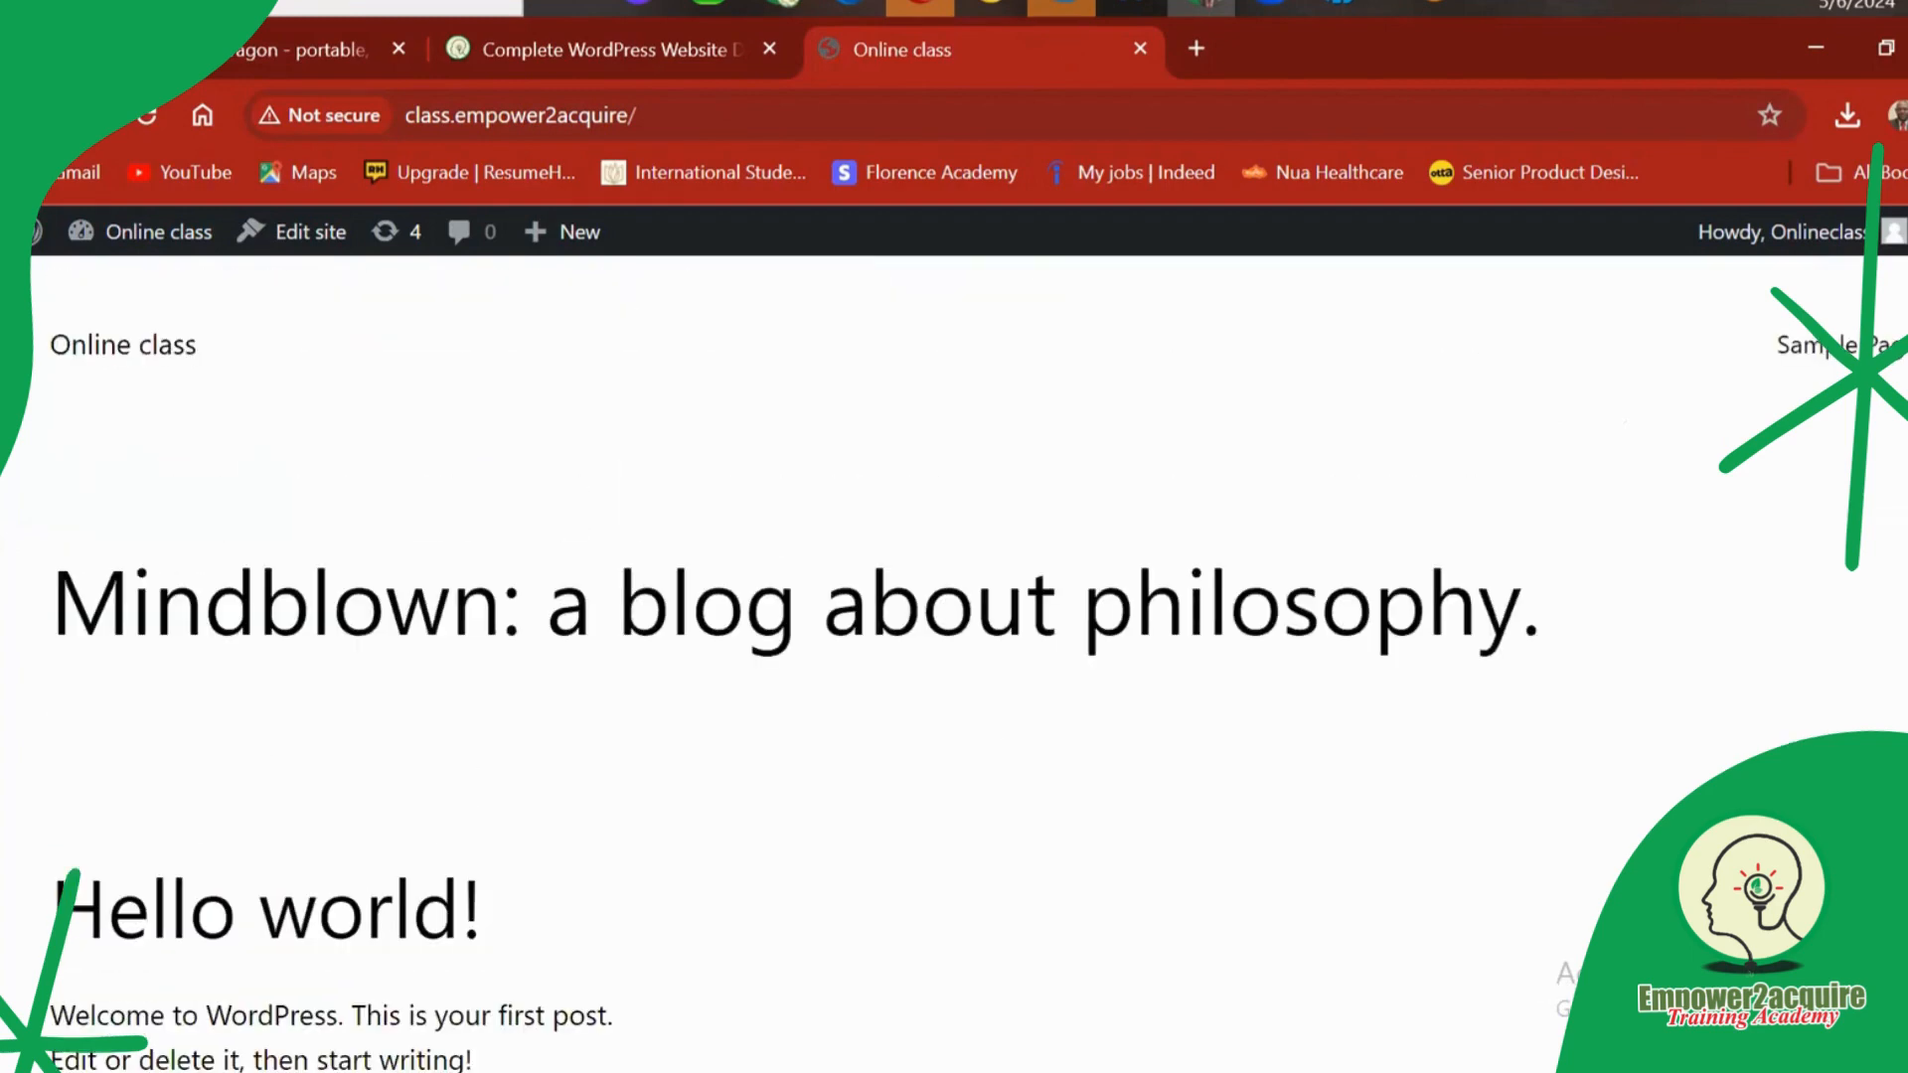